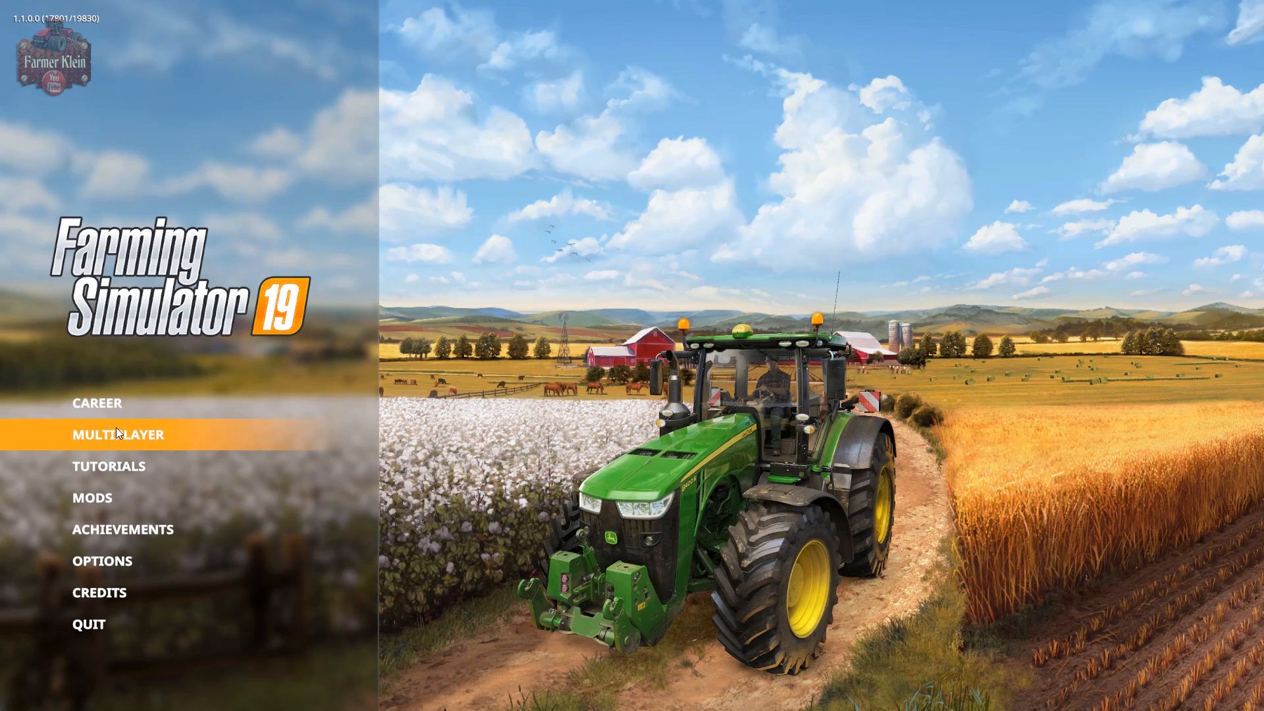
- Set up a new career in New farmer mode on the Ravenport map
click(105, 409)
click(339, 469)
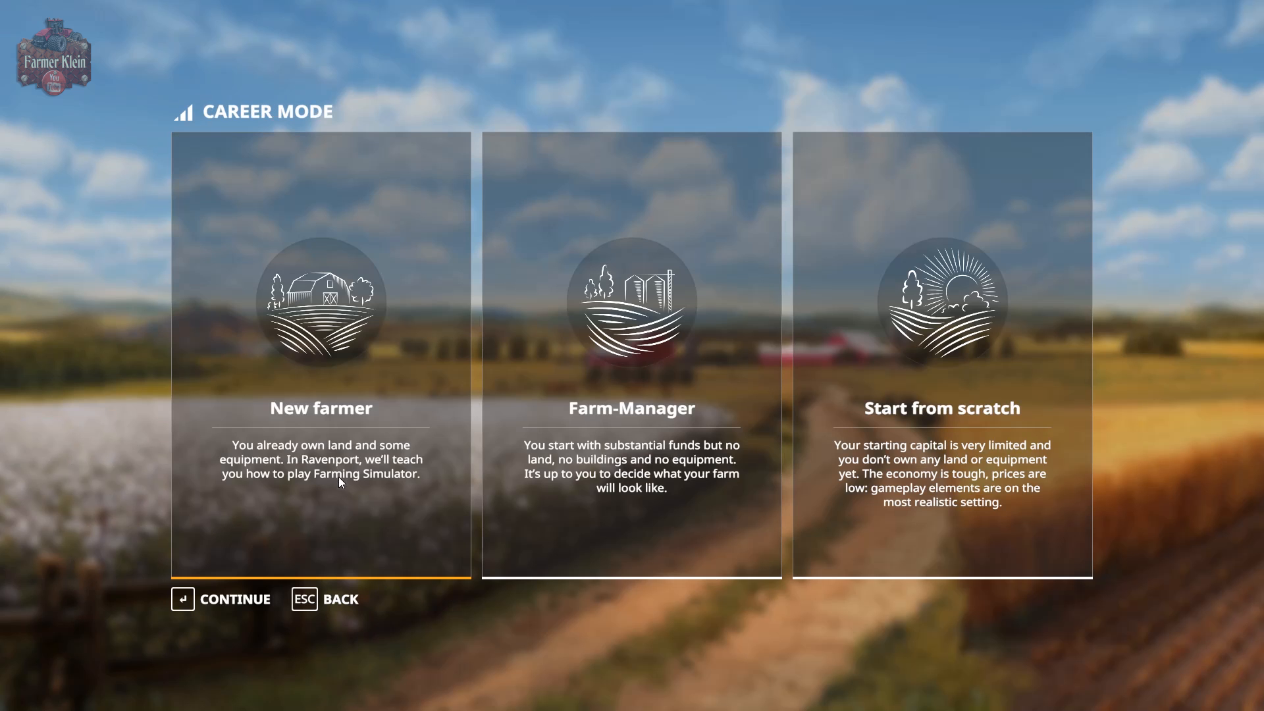
click(350, 454)
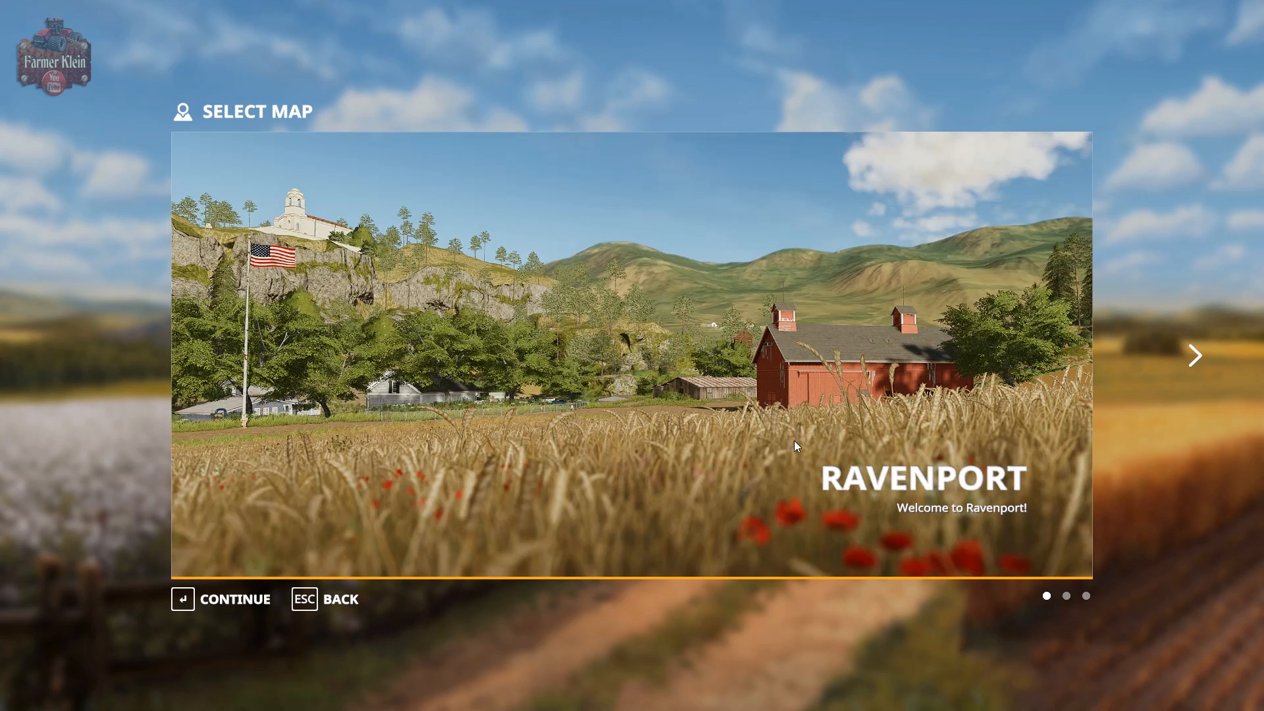
click(192, 610)
click(188, 600)
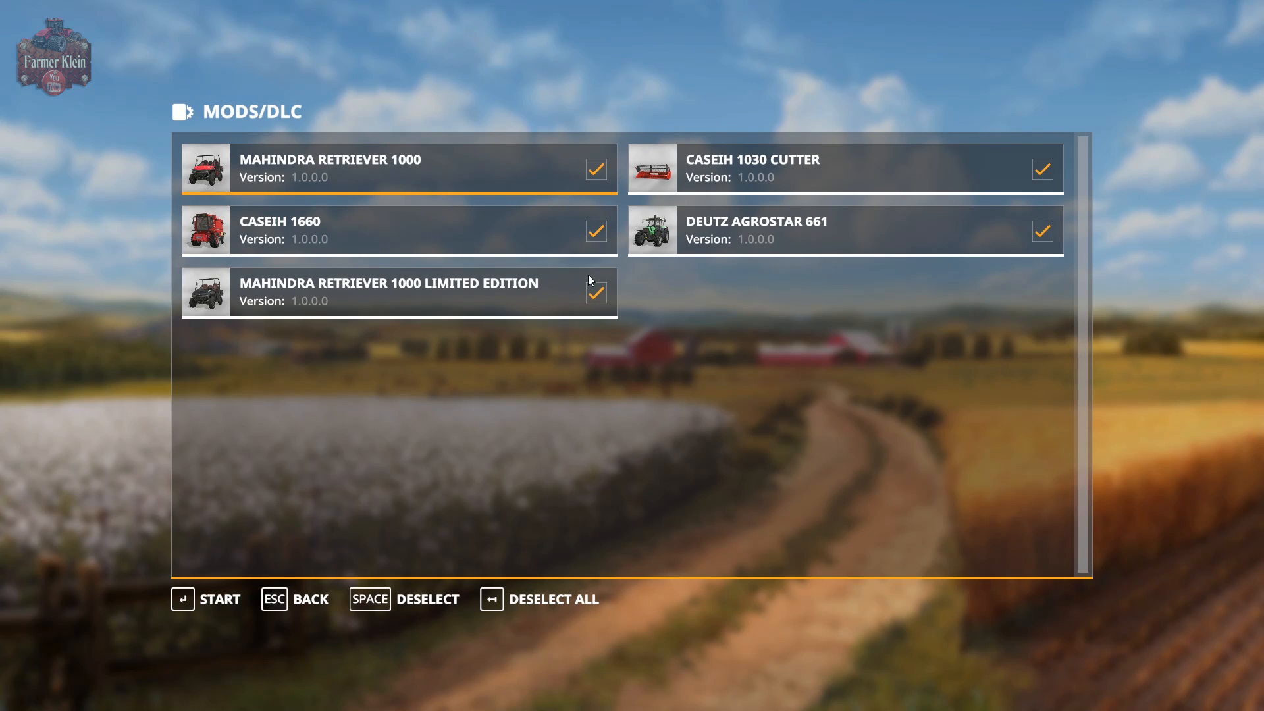
- Deselect the Mahindra Retriever 1000 Limited Edition and Deutz AgroStar 661 mods, and start the game
click(584, 300)
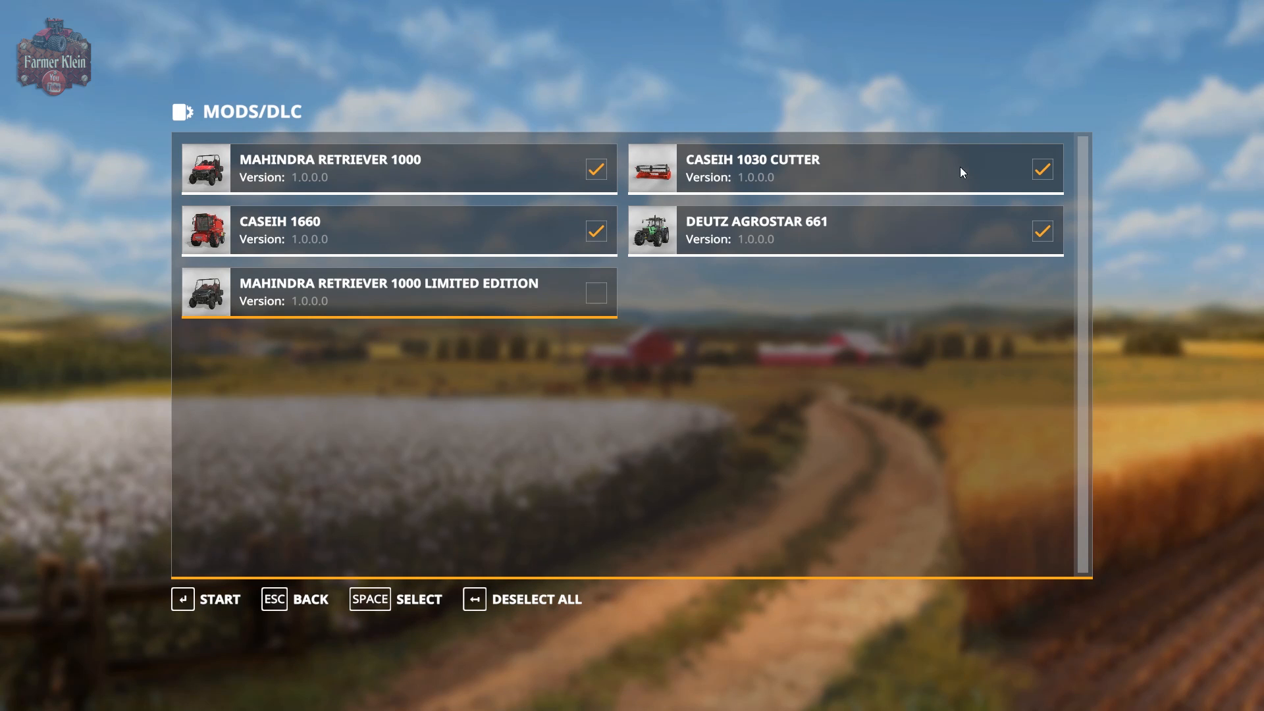
click(1044, 231)
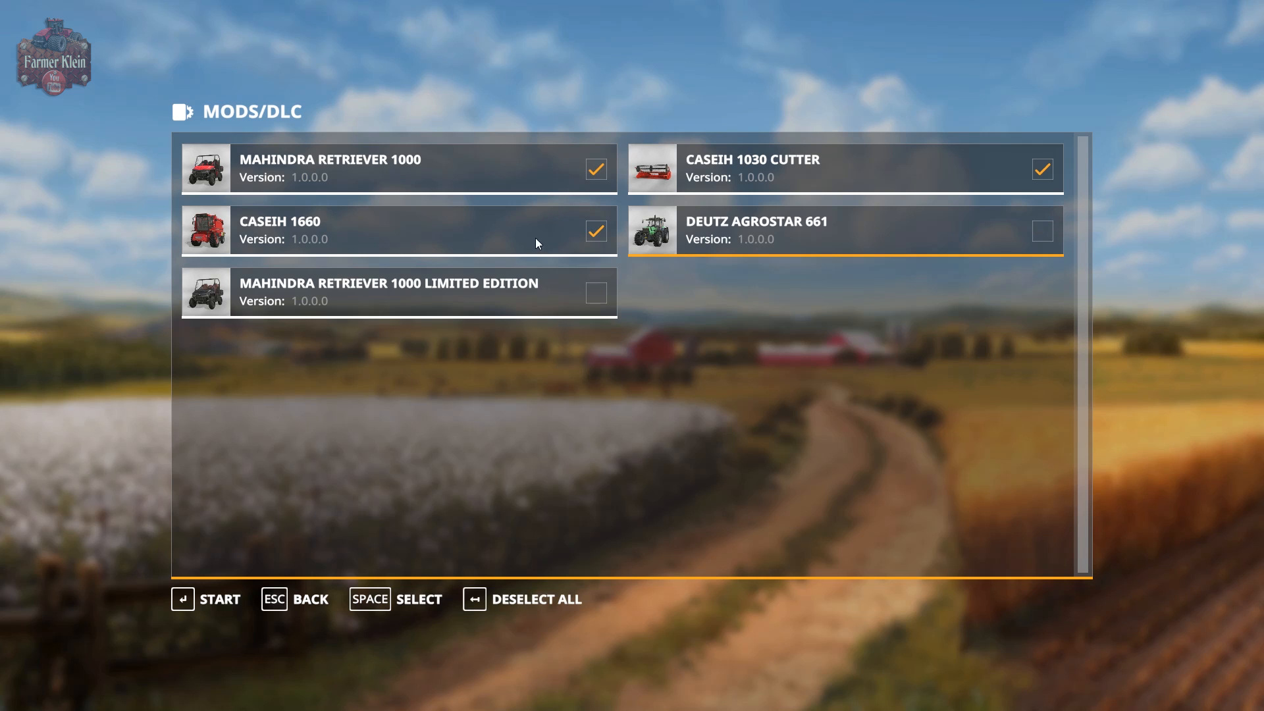
click(187, 601)
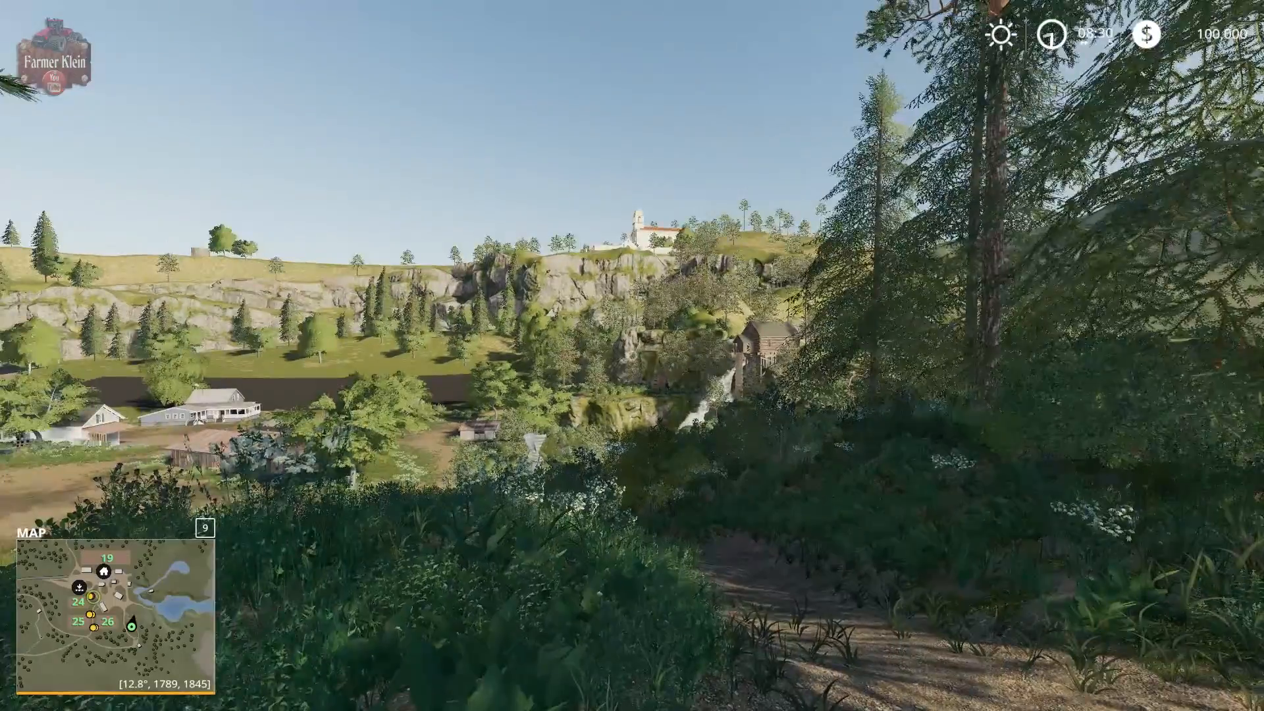
- Look through the Small Tractors category in the vehicle shop
key(p)
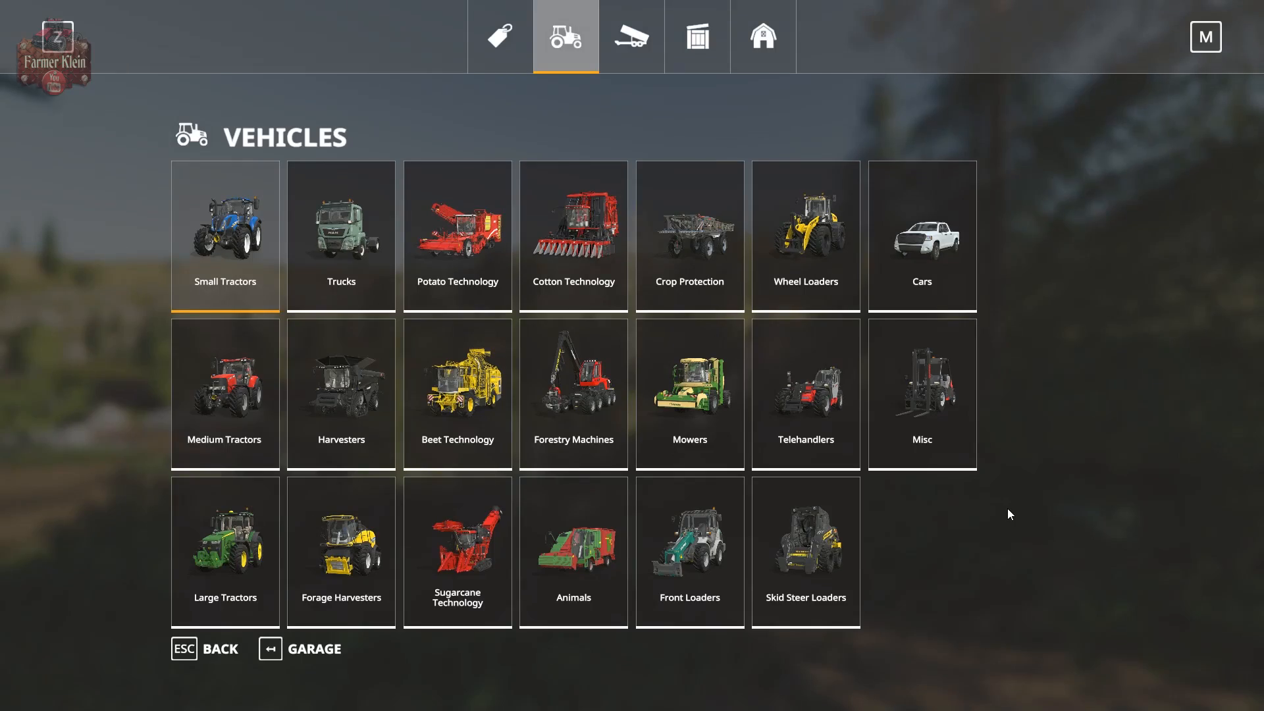
click(240, 271)
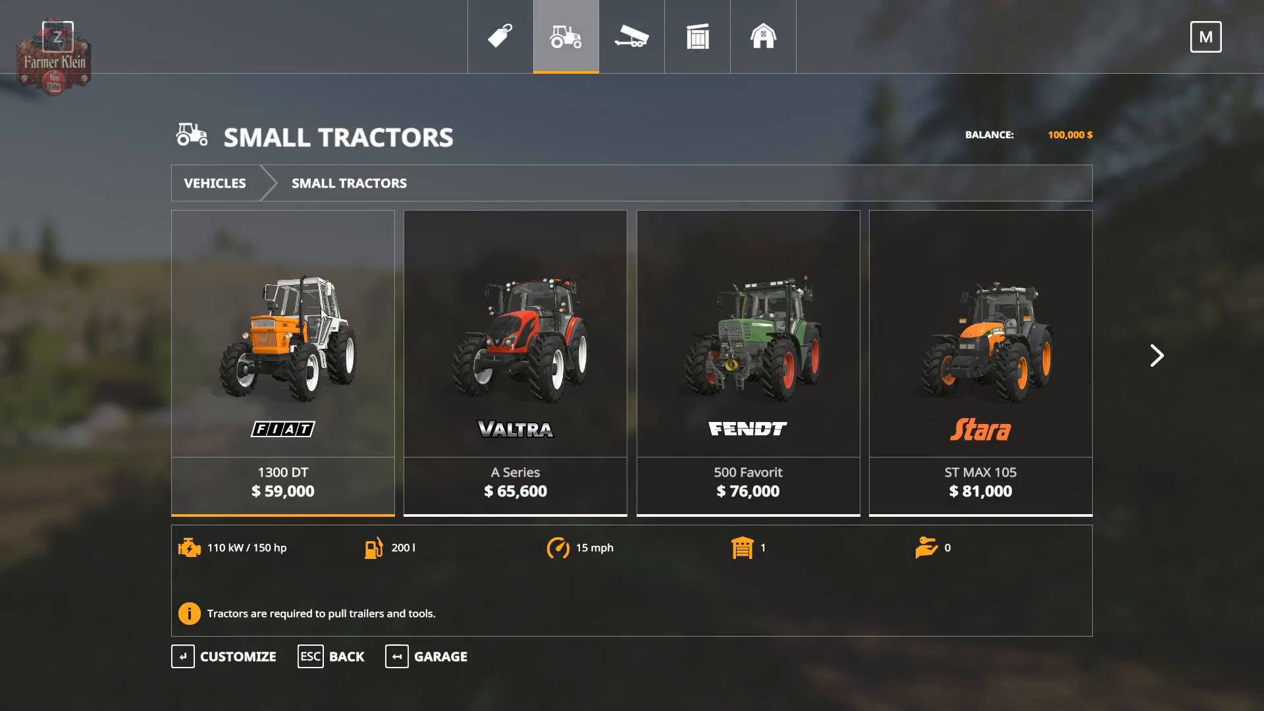
scroll(343, 323, down, 7)
scroll(342, 323, down, 2)
scroll(342, 323, up, 9)
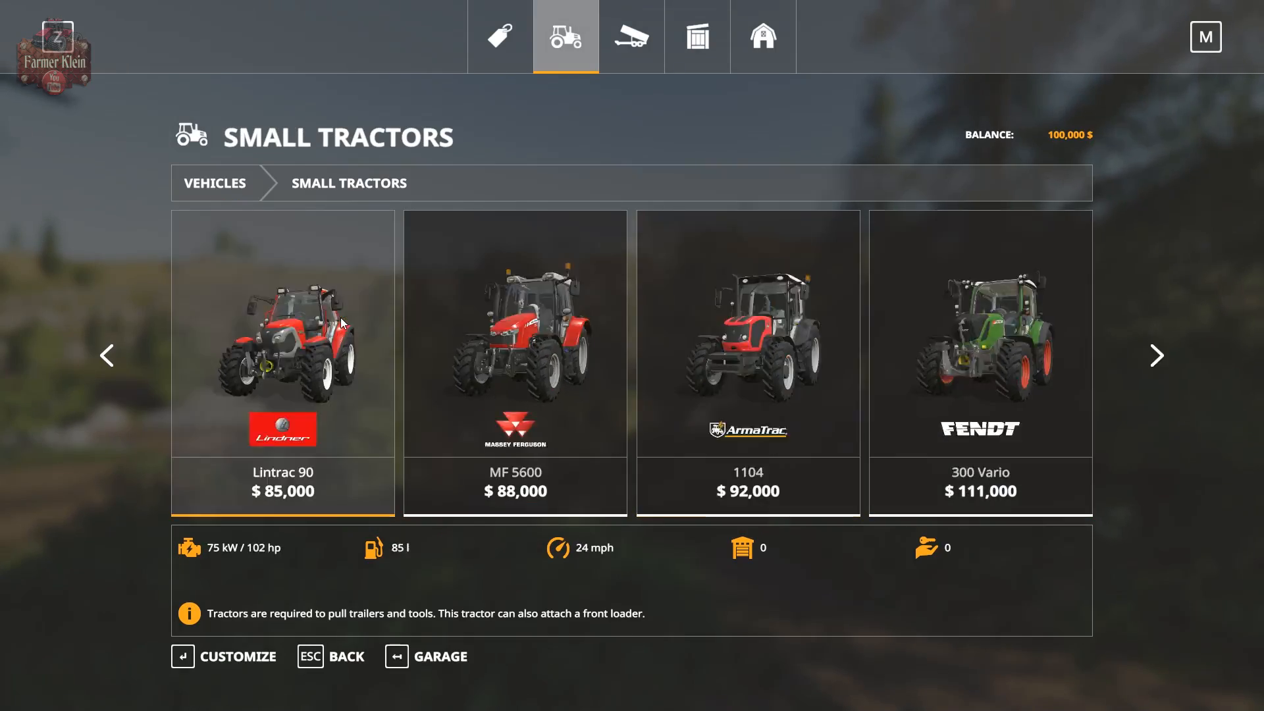
key(Escape)
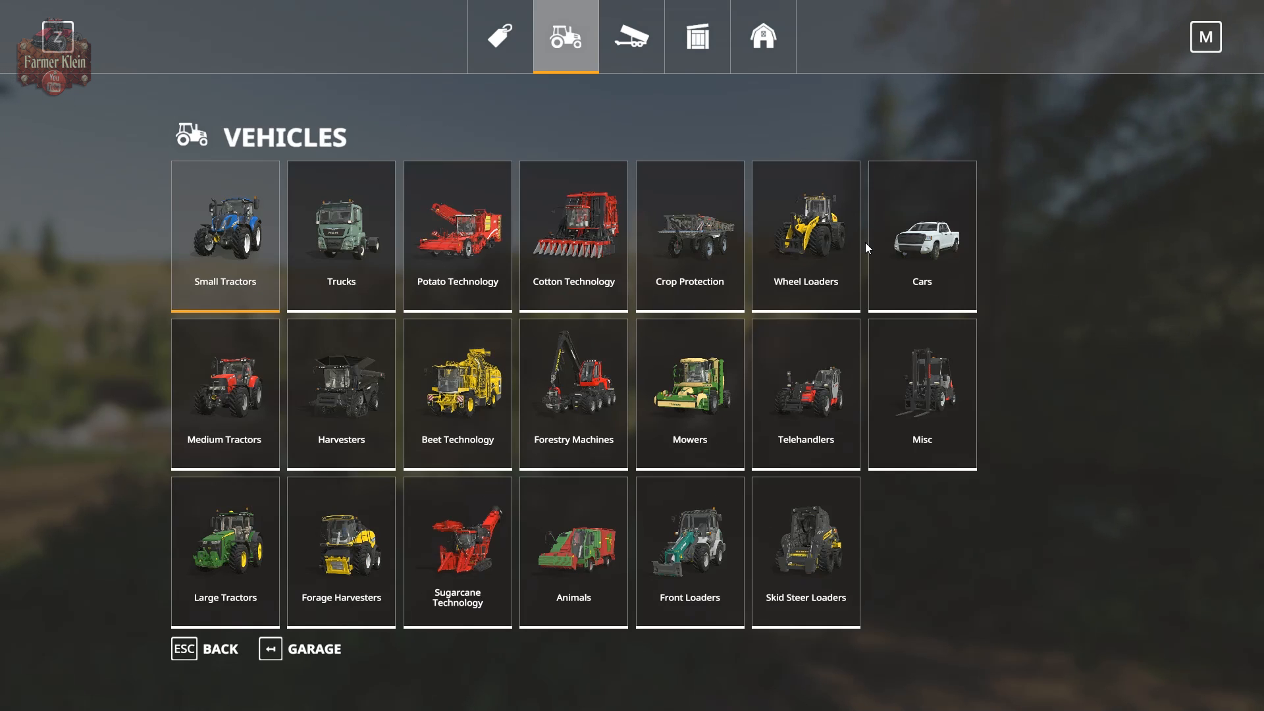
- Check the Cars and Harvesters categories in the vehicle shop for the enabled mods
click(895, 243)
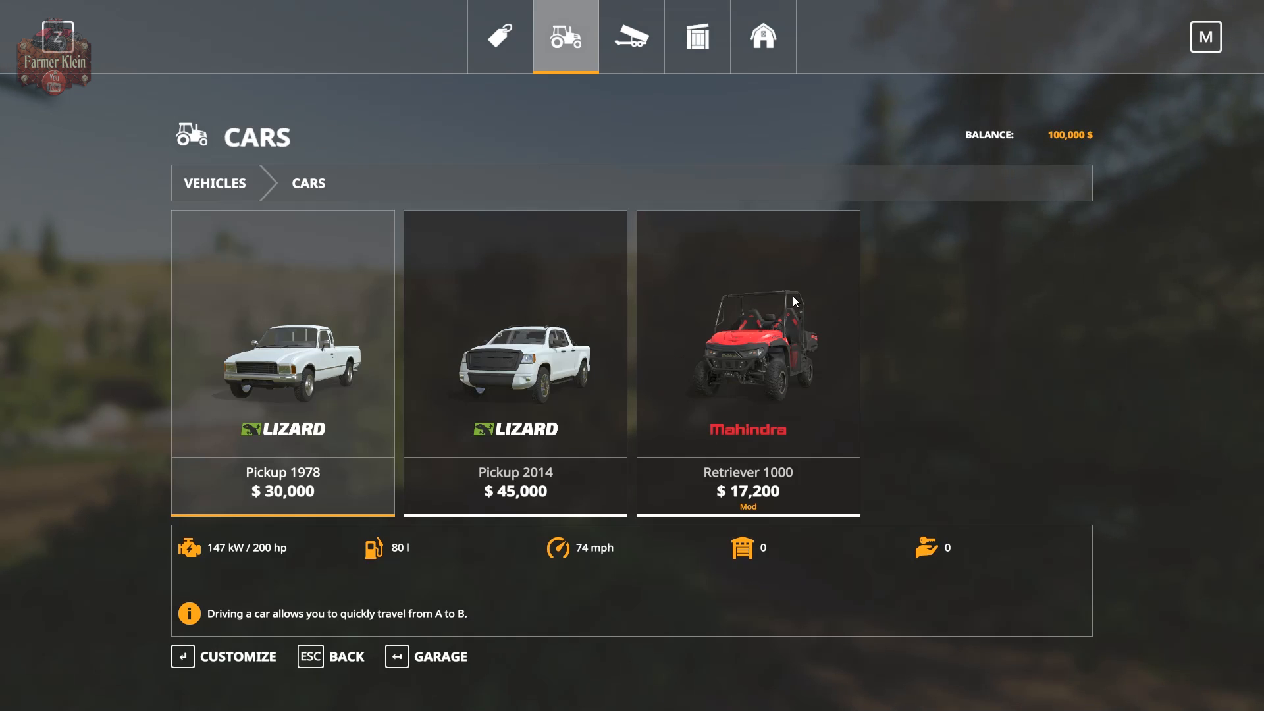
key(Escape)
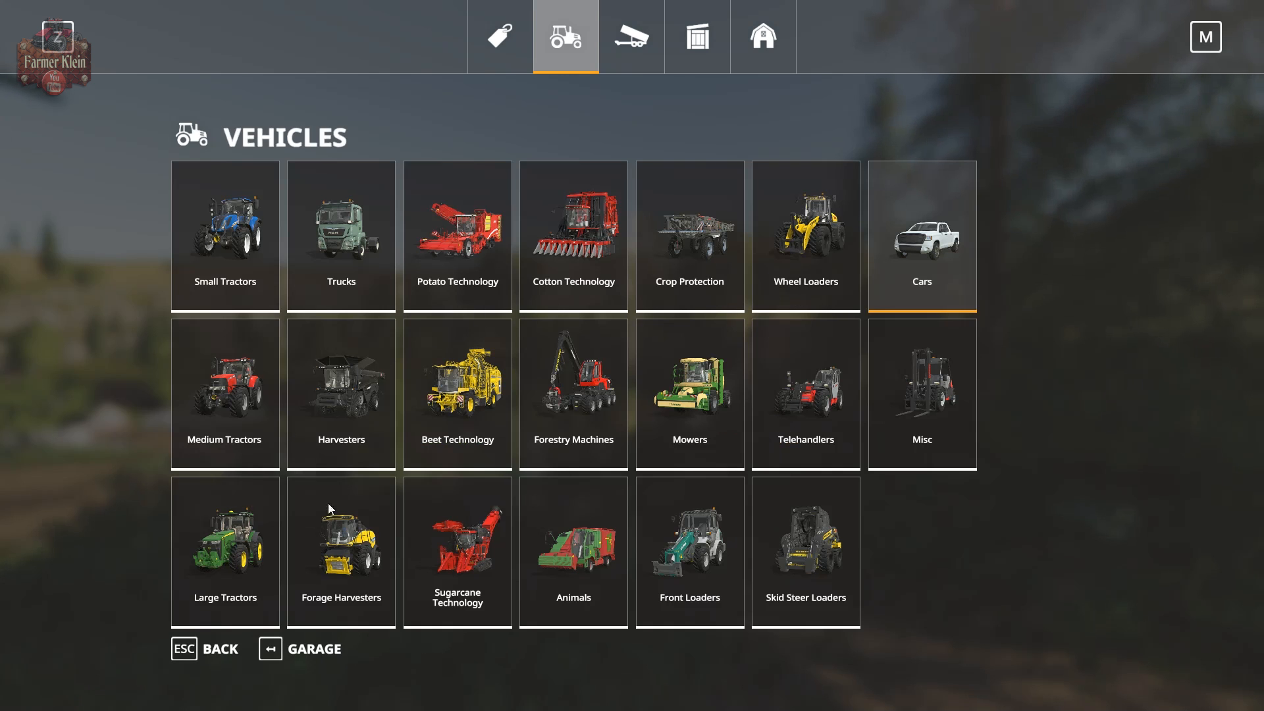
click(345, 364)
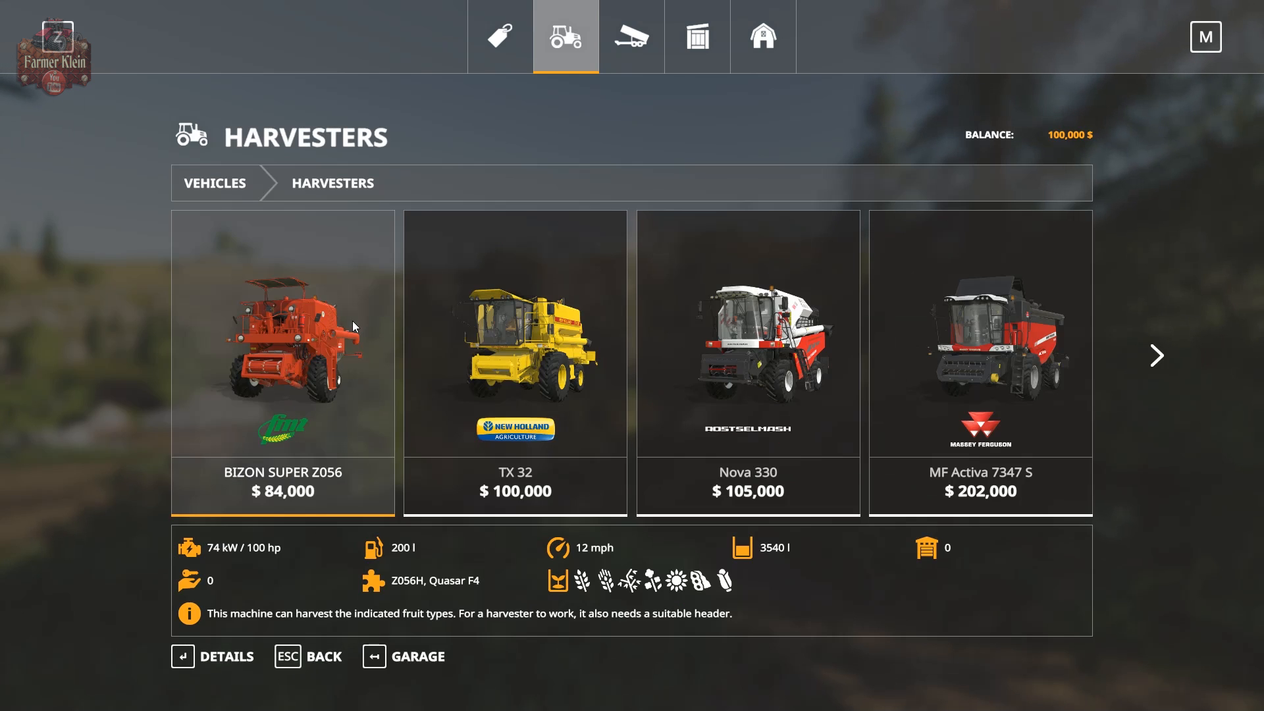
scroll(353, 321, down, 4)
key(Escape)
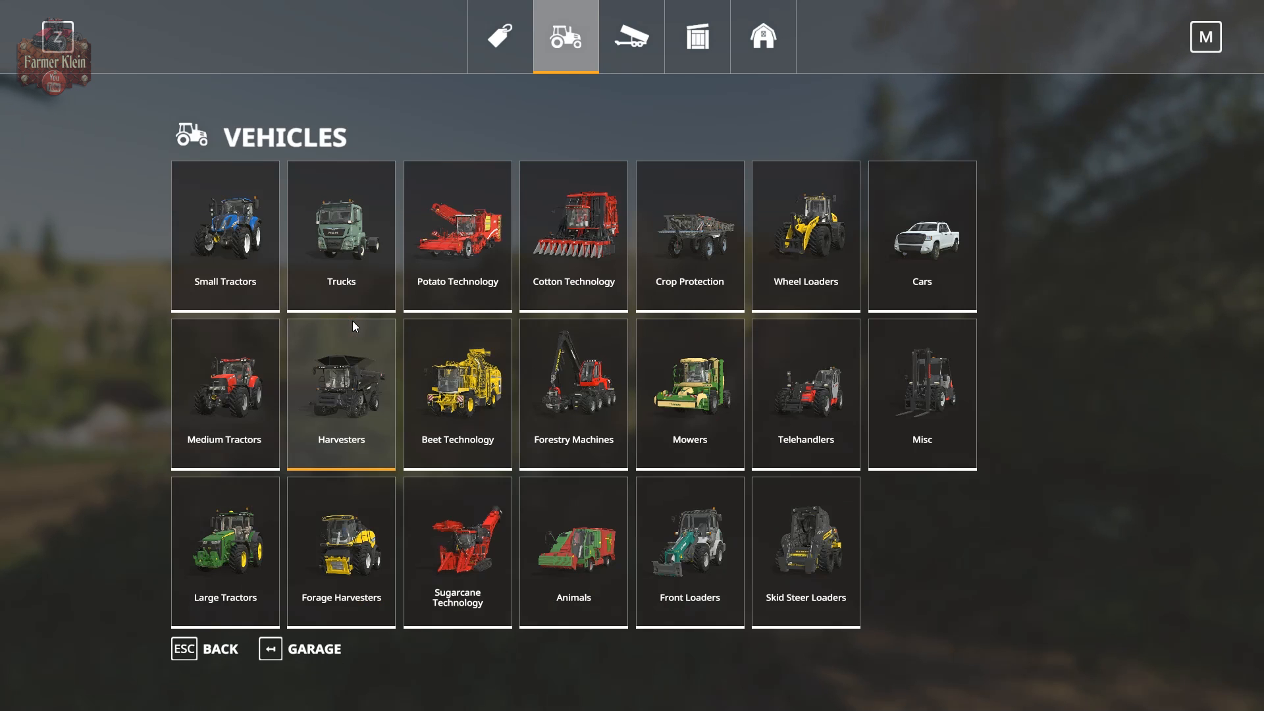
- Look through the Headers category among the shop's tools for the Case IH header mod, and leave the shop
click(607, 40)
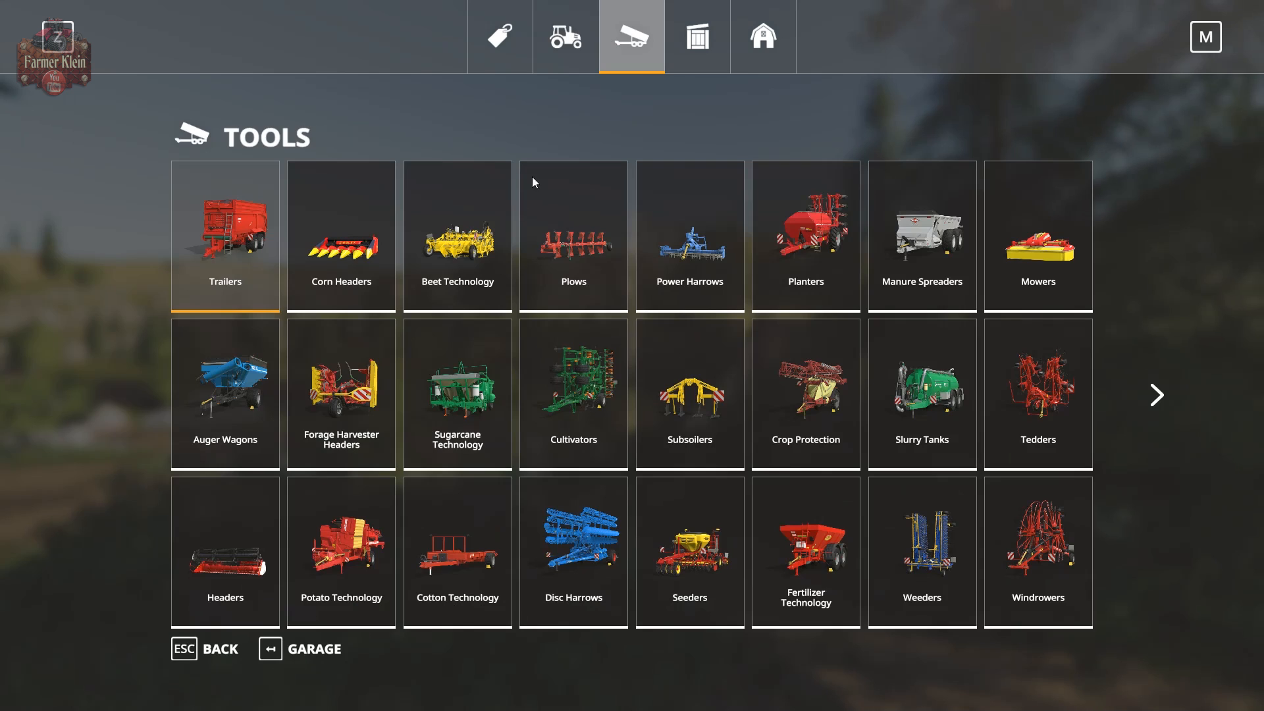
click(249, 538)
scroll(495, 283, down, 7)
scroll(495, 289, down, 1)
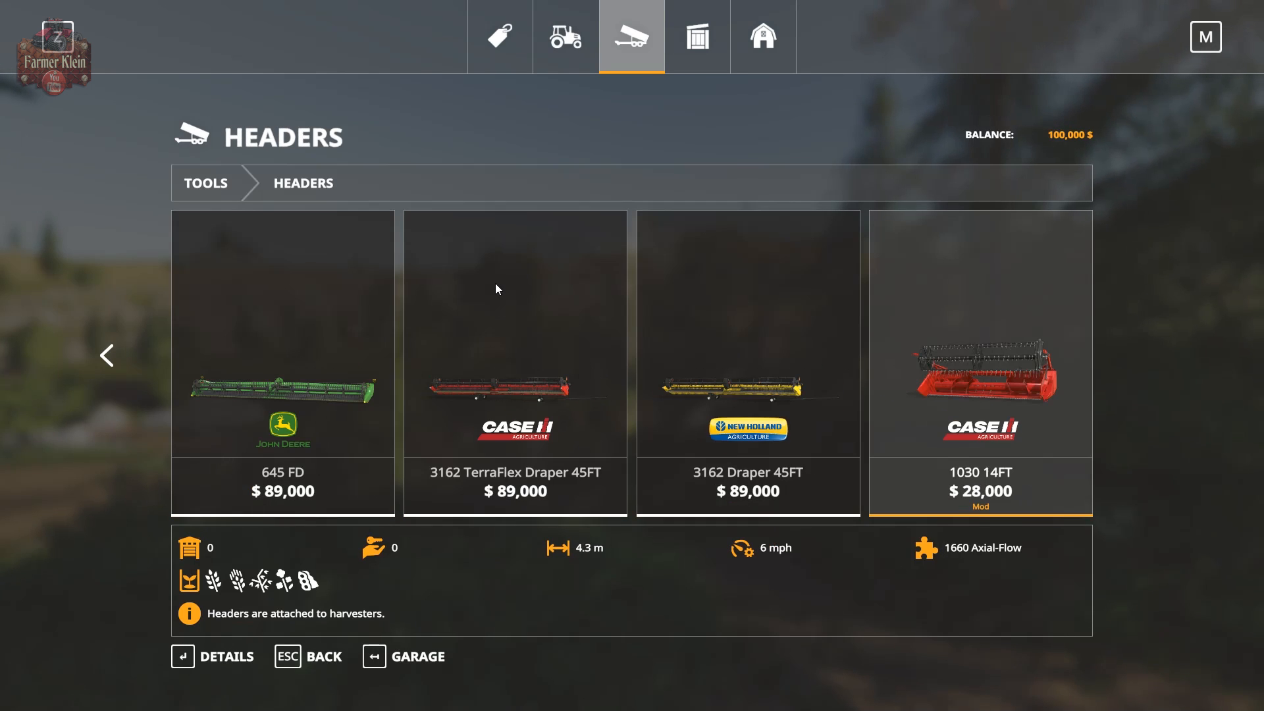
scroll(192, 242, up, 11)
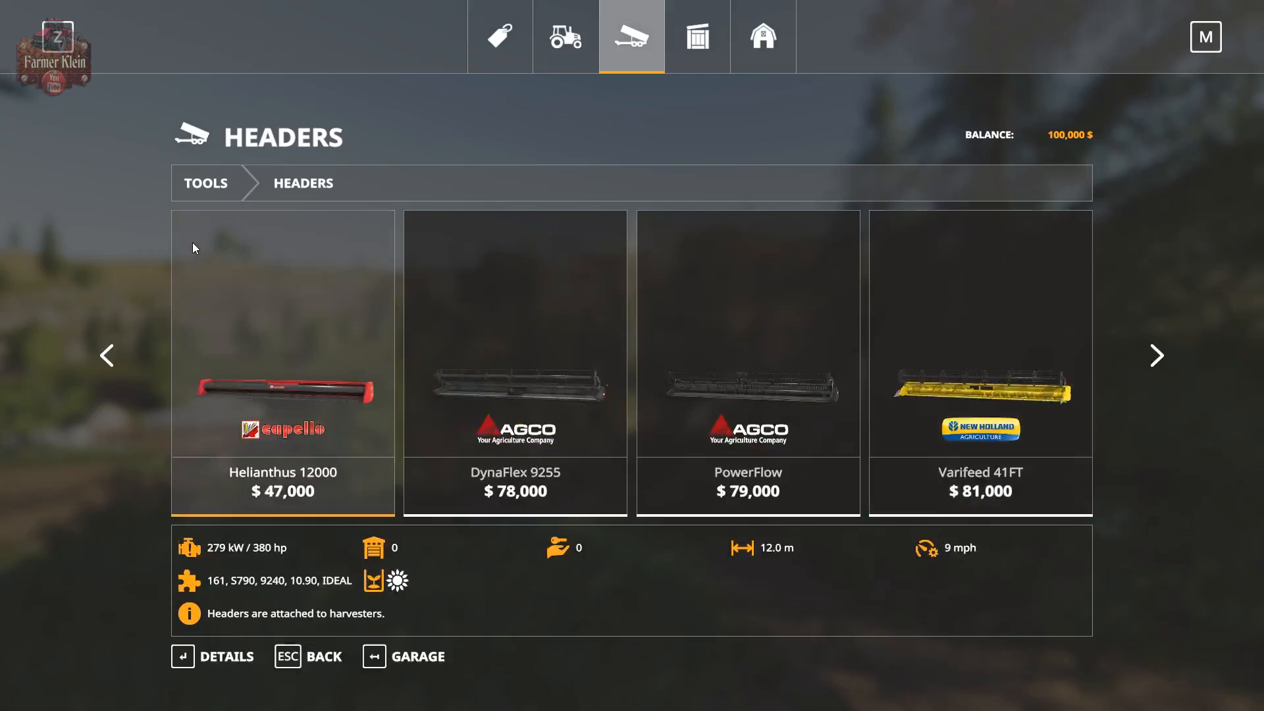
key(Escape)
key(Escape)
- Open the developer console and review the loading log back to the configuration and work area registration entries
key(grave)
key(Page_Up)
key(Page_Up)
key(Page_Up)
key(Page_Up)
key(Page_Up)
key(Page_Up)
key(Page_Up)
key(Page_Up)
key(Page_Up)
key(Page_Up)
key(Page_Up)
key(Page_Up)
key(Page_Up)
key(Page_Up)
key(Page_Up)
key(Page_Up)
key(Page_Up)
key(Page_Up)
key(Page_Up)
key(Page_Up)
key(Page_Up)
key(Page_Up)
key(Page_Up)
key(Page_Up)
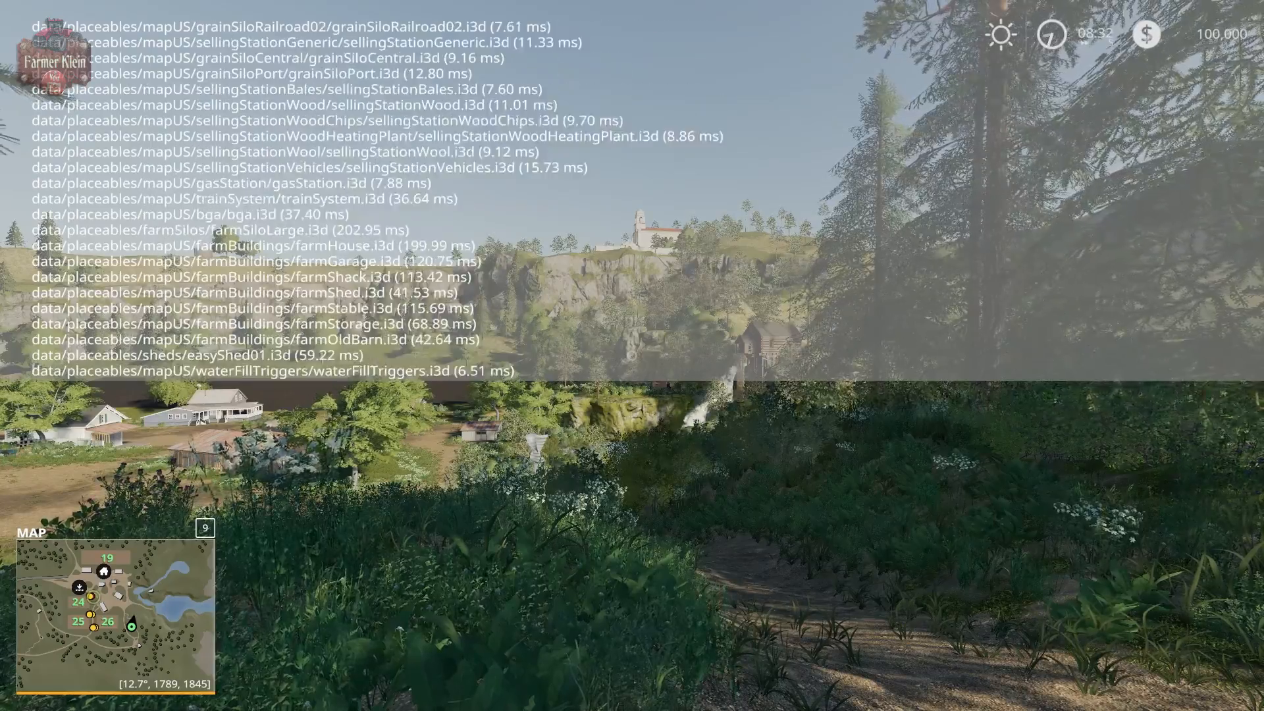
key(Page_Up)
key(Page_Up)
key(Page_Up)
key(Page_Up)
key(Page_Up)
key(Page_Up)
key(Page_Up)
key(Page_Up)
key(Page_Up)
key(Page_Up)
key(Page_Up)
key(Page_Up)
key(Page_Up)
key(Page_Up)
key(Page_Up)
key(Page_Up)
key(Page_Up)
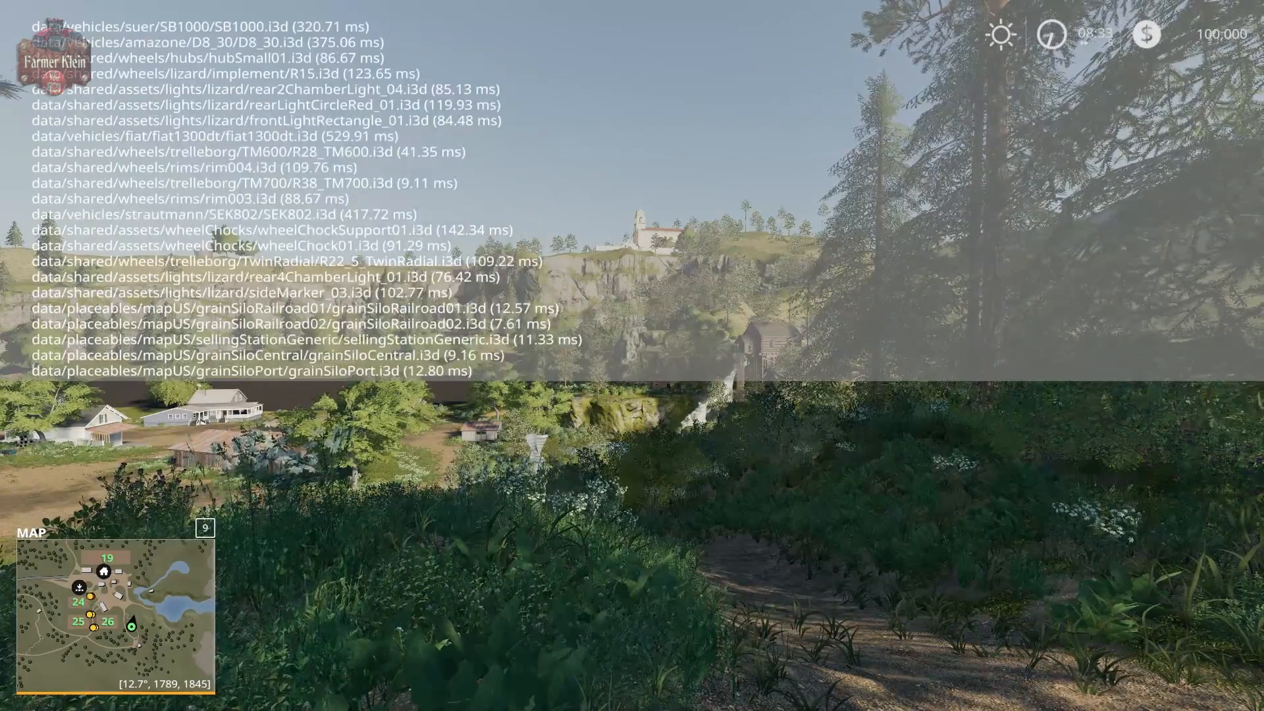
key(Page_Up)
key(Page_Up)
key(Page_Up)
key(Page_Up)
key(Page_Up)
key(Page_Up)
key(Page_Up)
key(Page_Up)
key(Page_Up)
key(Page_Up)
key(Page_Up)
key(Page_Up)
key(Page_Up)
key(Page_Up)
key(Page_Up)
key(Page_Up)
key(Page_Up)
key(Page_Up)
key(Page_Up)
key(Page_Up)
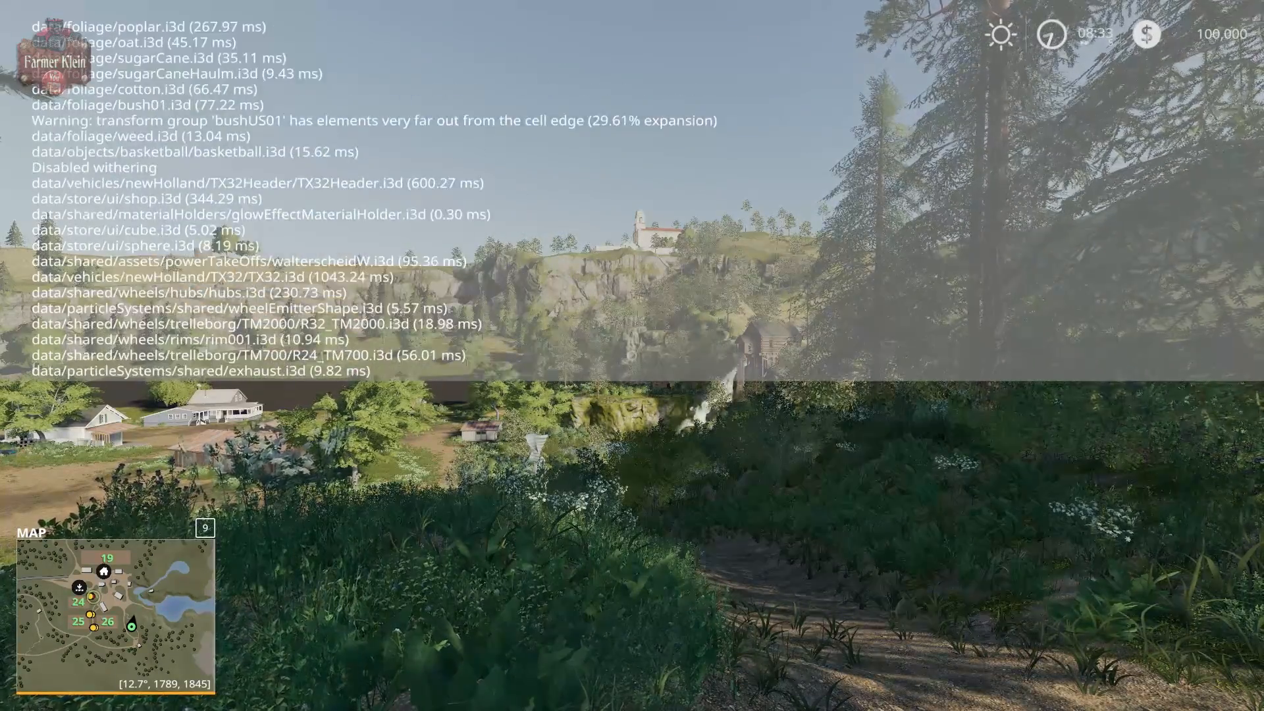
key(Page_Up)
key(Page_Up)
key(Page_Up)
key(Page_Up)
key(Page_Up)
key(Page_Up)
key(Page_Up)
key(Page_Up)
key(Page_Up)
key(Page_Up)
key(Page_Up)
key(Page_Up)
key(Page_Up)
key(Page_Up)
key(Page_Up)
key(Page_Up)
key(Page_Up)
key(Page_Up)
key(Page_Up)
key(Page_Up)
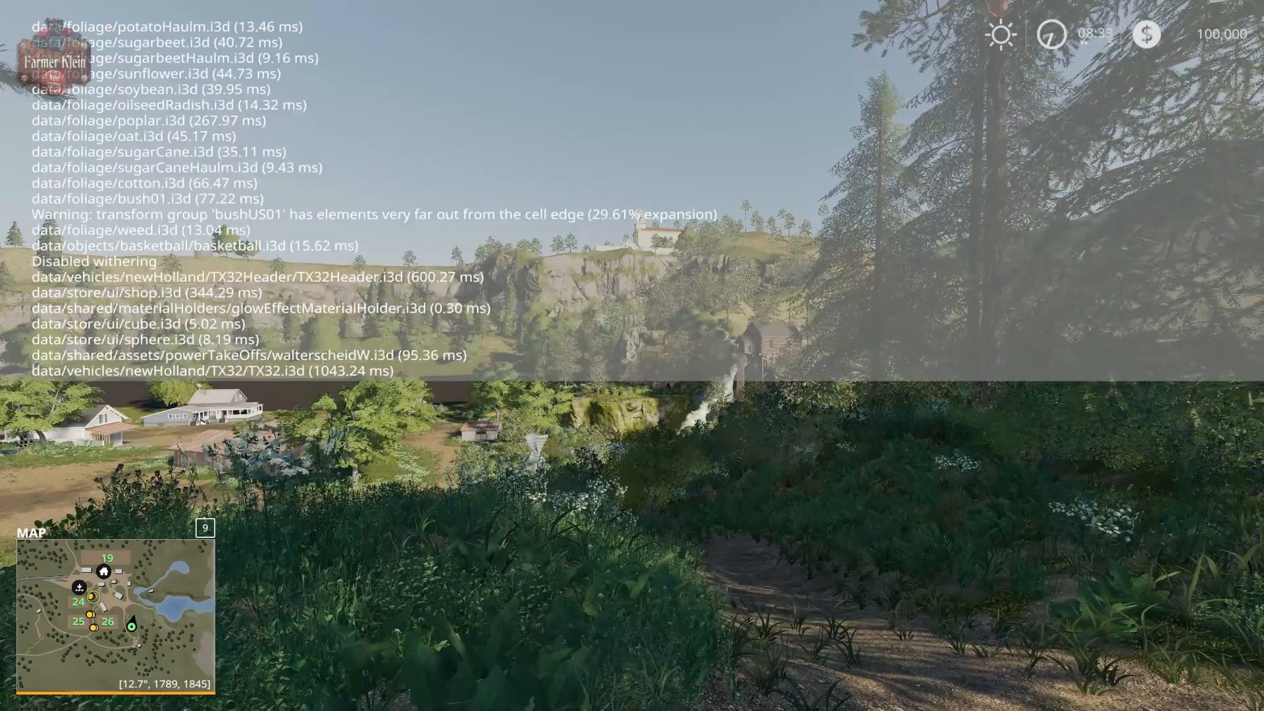
key(Page_Up)
key(Page_Up)
key(Page_Up)
key(Page_Up)
key(Page_Up)
key(Page_Up)
key(Page_Up)
key(Page_Up)
key(Page_Up)
key(Page_Up)
key(Page_Up)
key(Page_Up)
key(Page_Up)
key(Page_Up)
key(Page_Up)
key(Page_Up)
key(Page_Up)
key(Page_Up)
key(Page_Up)
key(Page_Up)
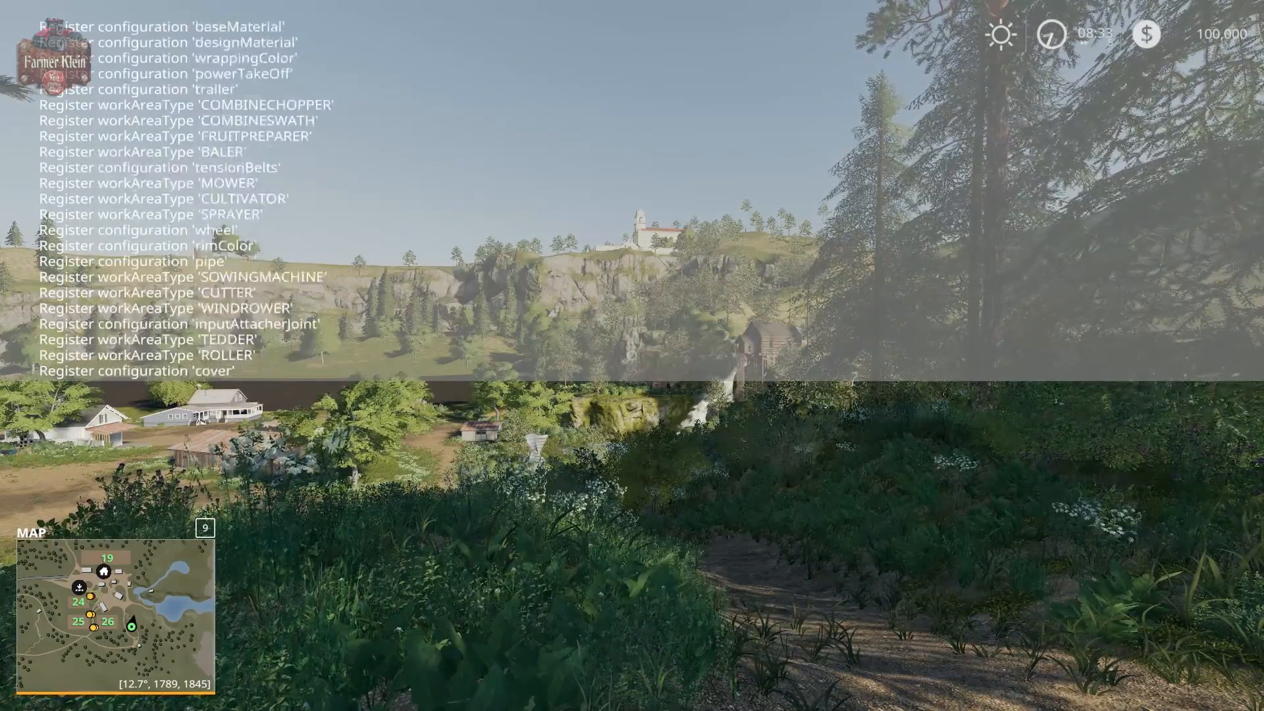
key(Page_Up)
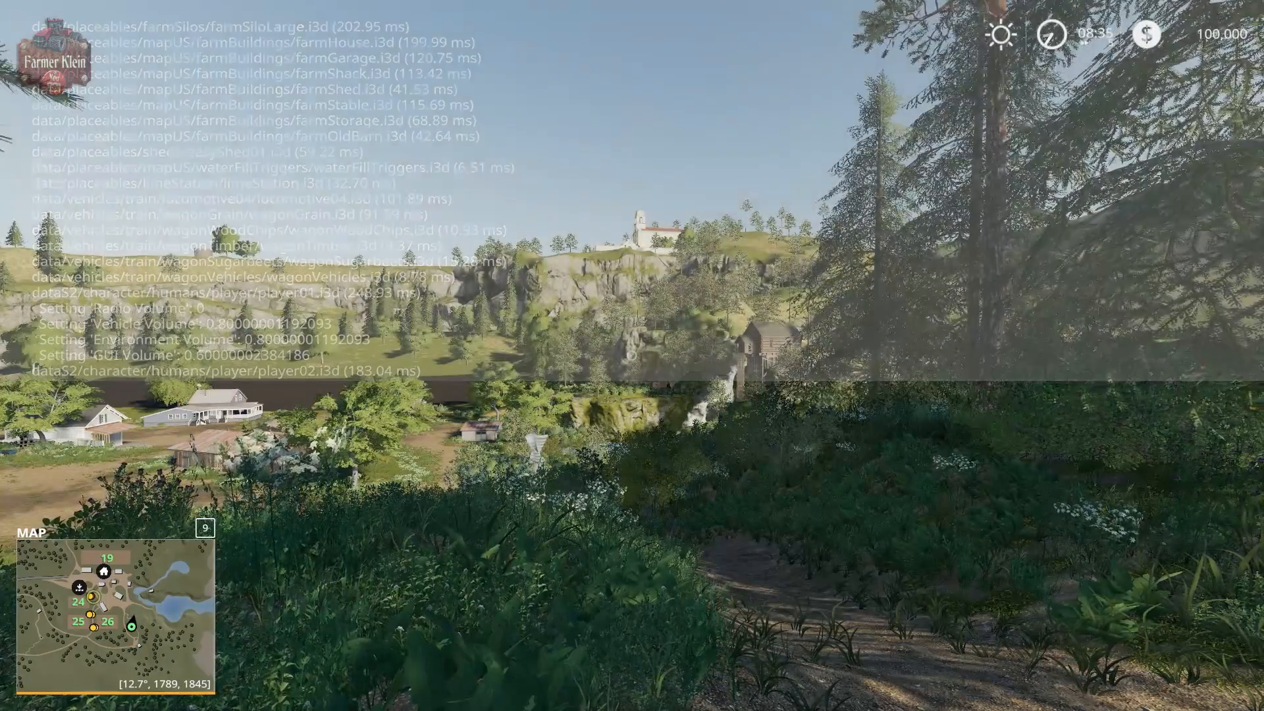
- Quit the current Ravenport game from the in-game menu
key(Escape)
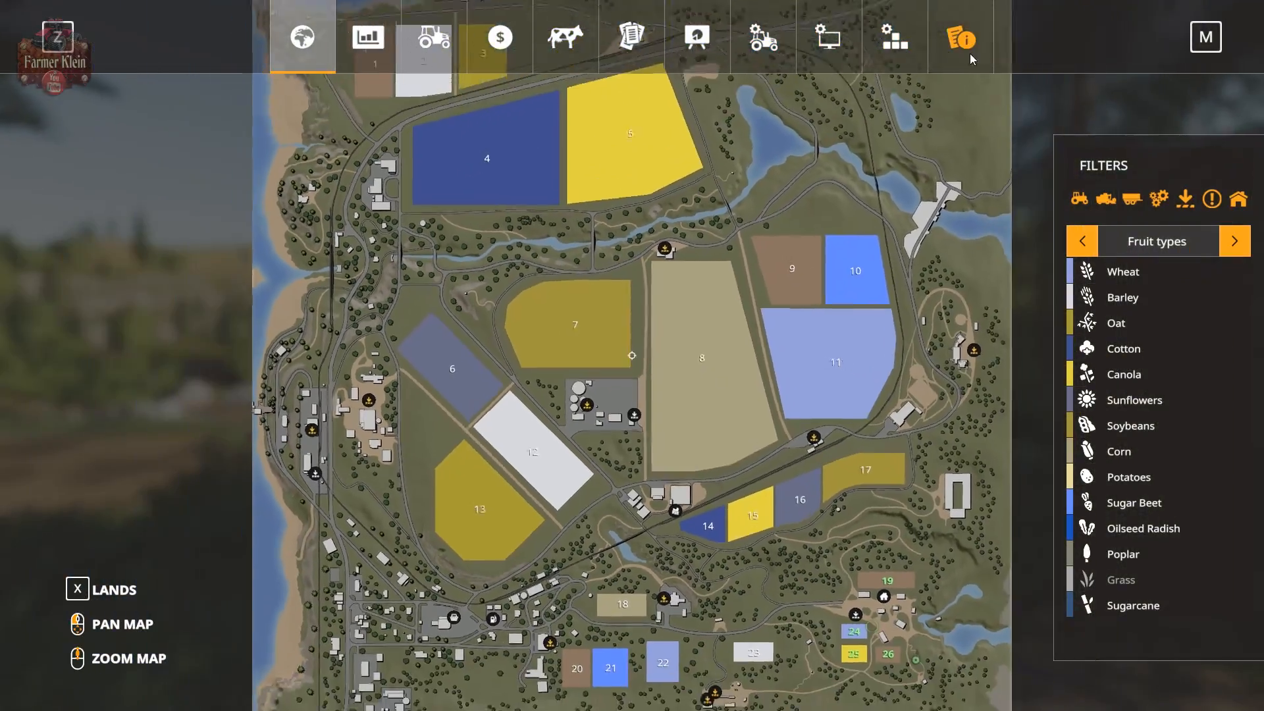
click(968, 50)
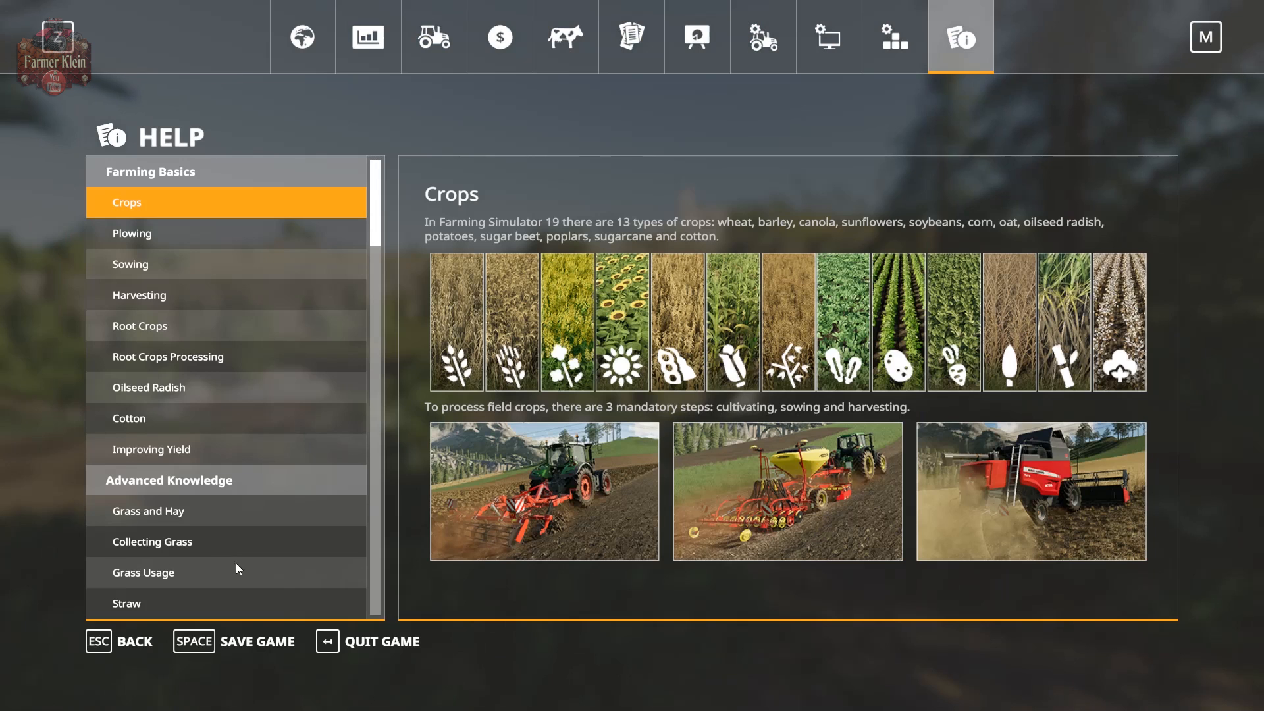
click(243, 625)
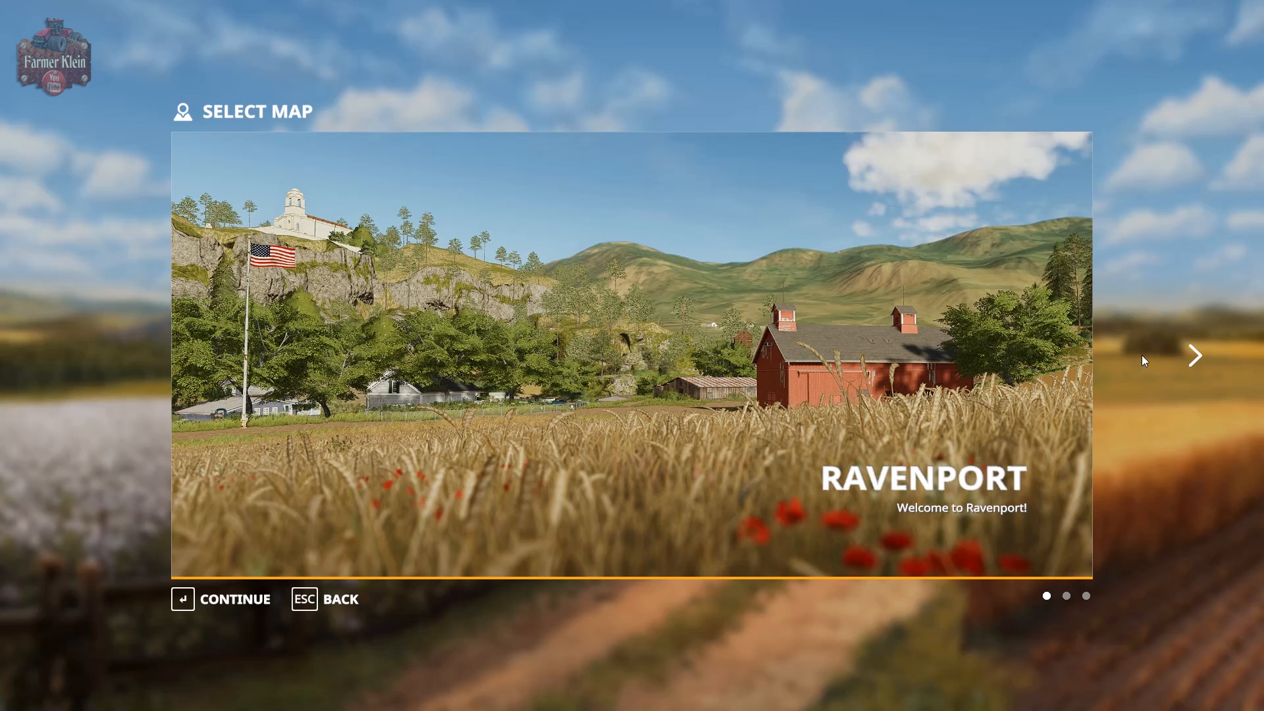
- Choose the Felsbrunn map for a new career and continue to the mod selection
click(1191, 354)
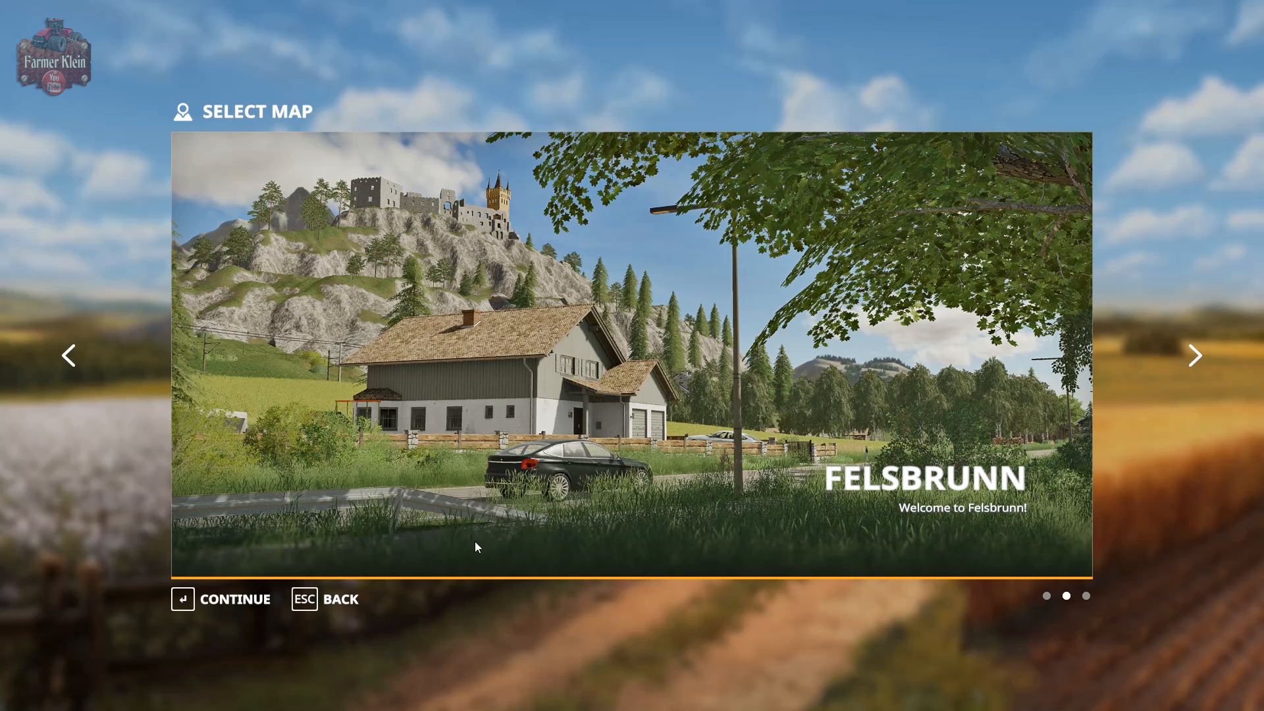
click(247, 600)
click(220, 598)
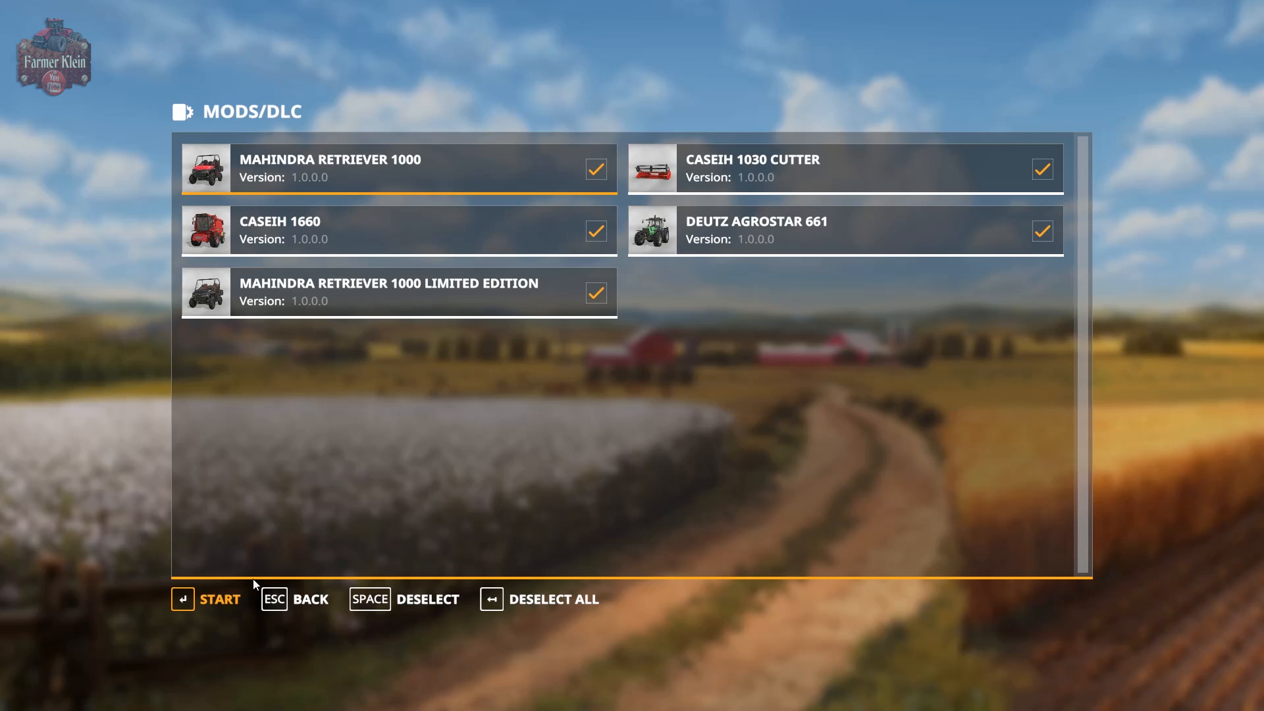
- Deselect the CaseIH 1030 Cutter, CaseIH 1660 and Mahindra Retriever 1000 mods, and start the Felsbrunn game
click(729, 161)
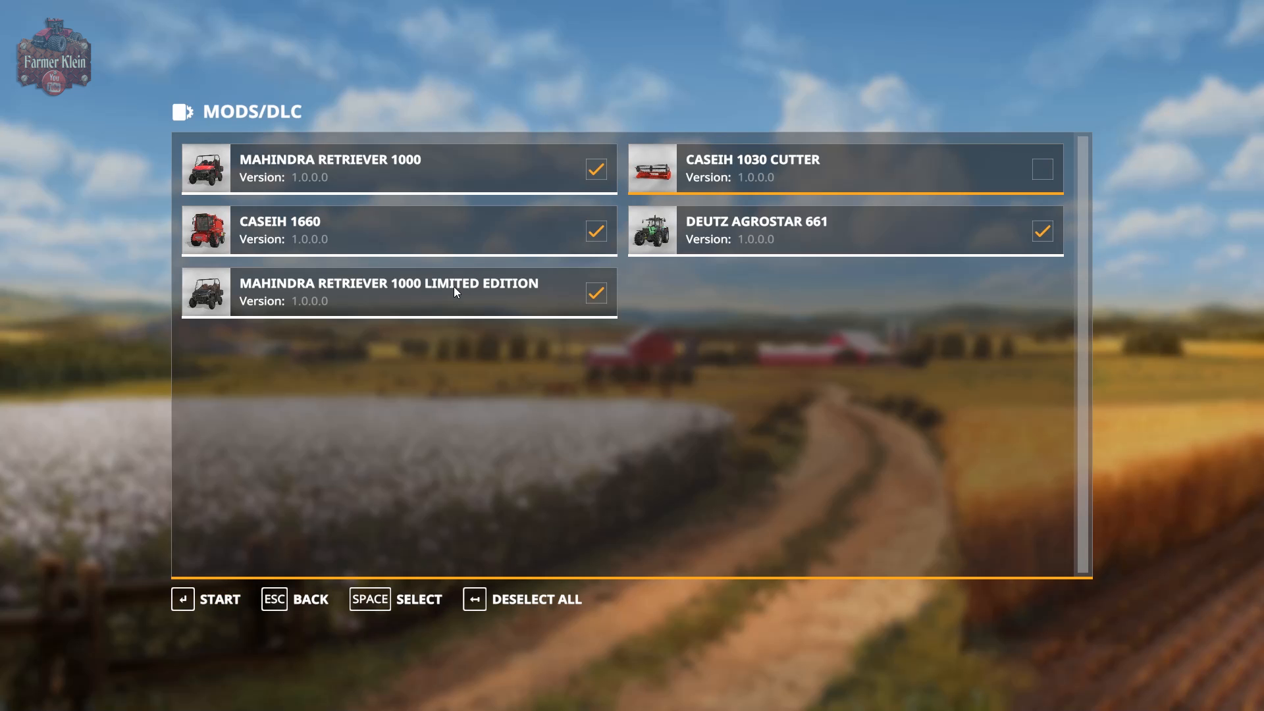
click(460, 242)
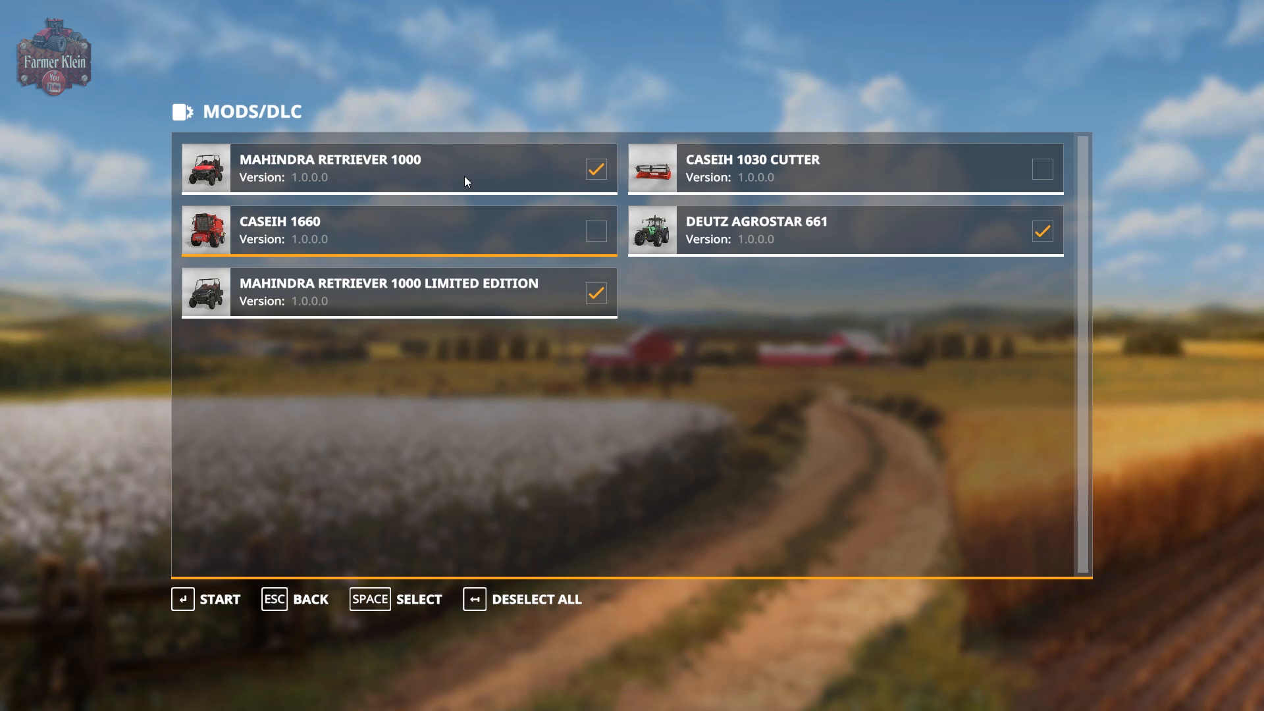
click(464, 182)
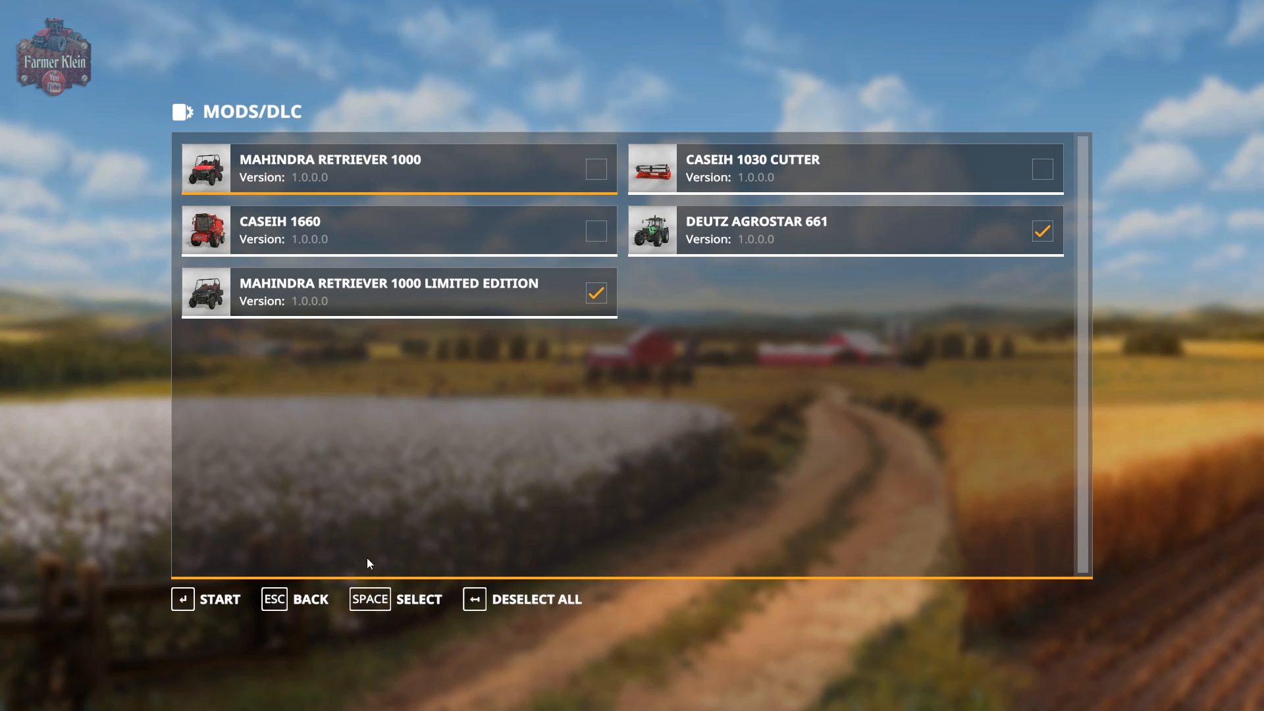
click(207, 604)
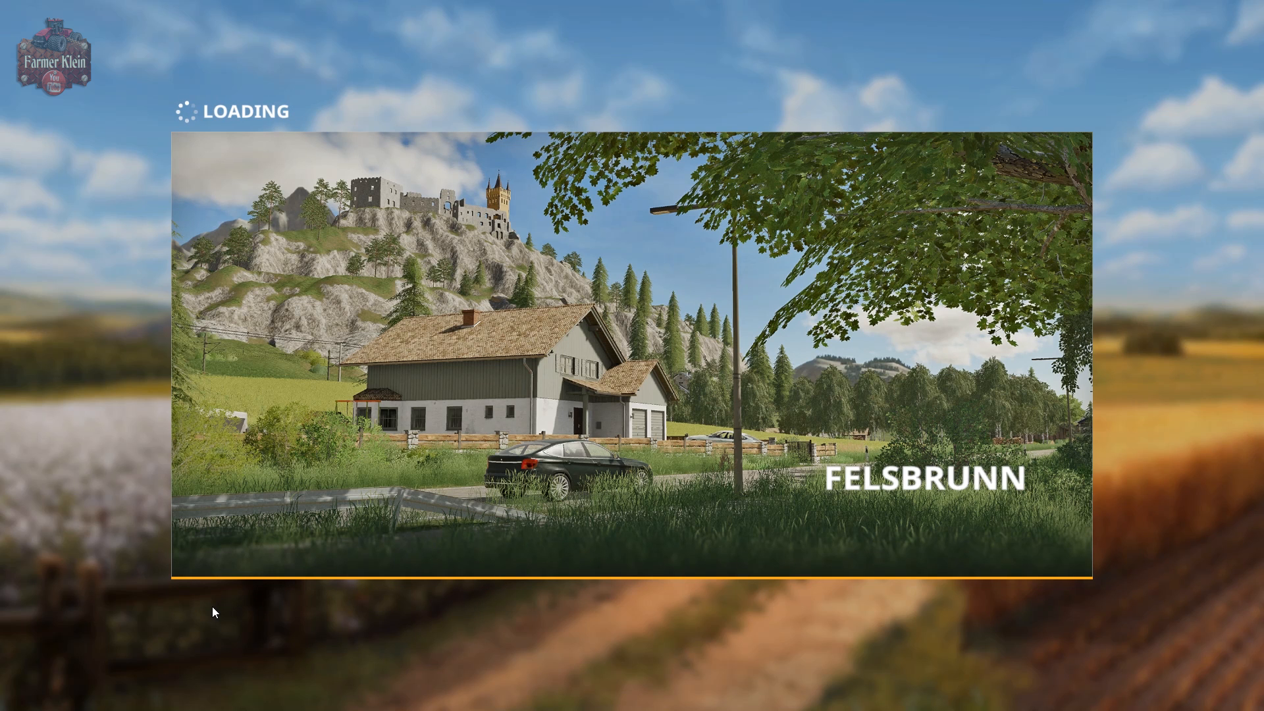
click(198, 607)
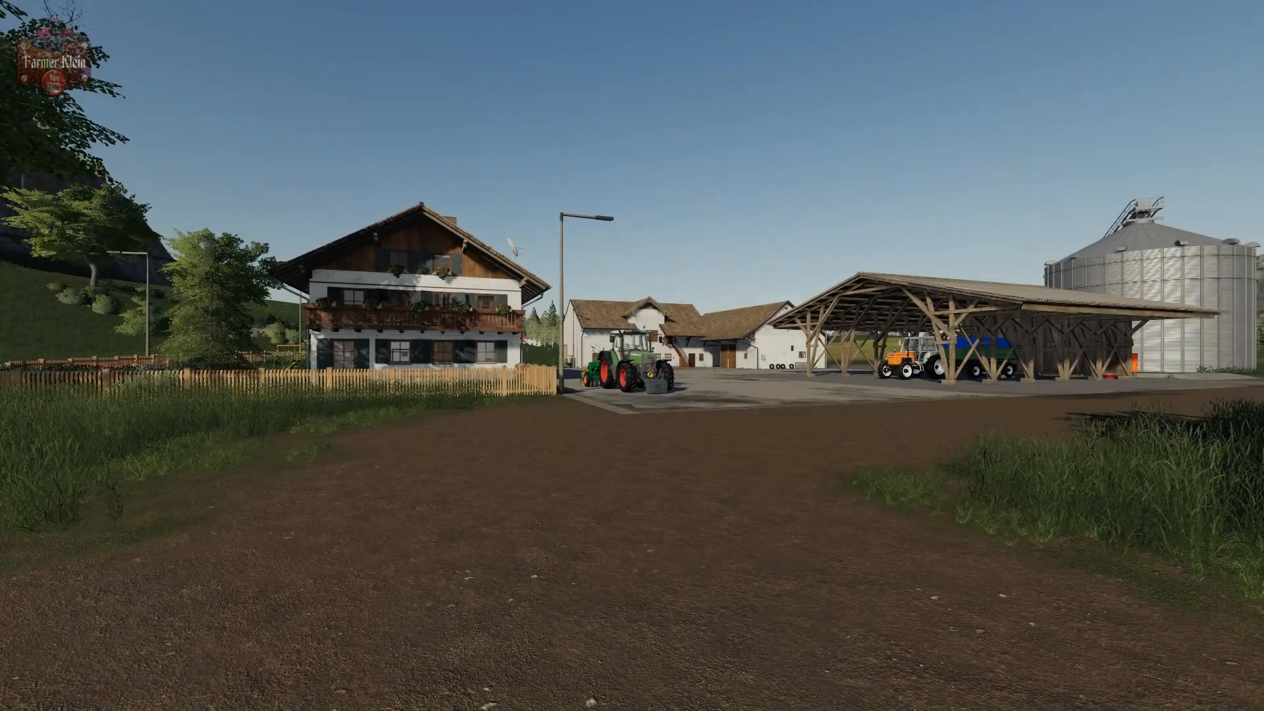
click(643, 674)
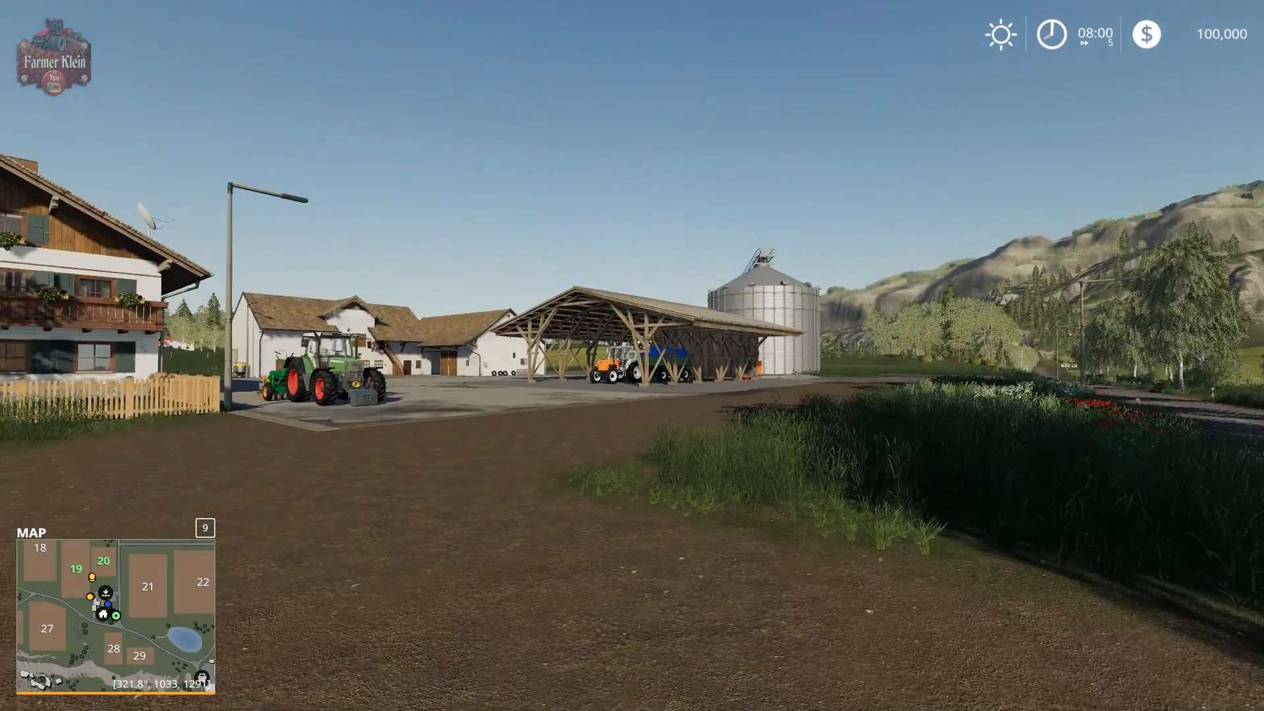
- Open the shop and check the small tractors and cars categories for mod vehicles
key(p)
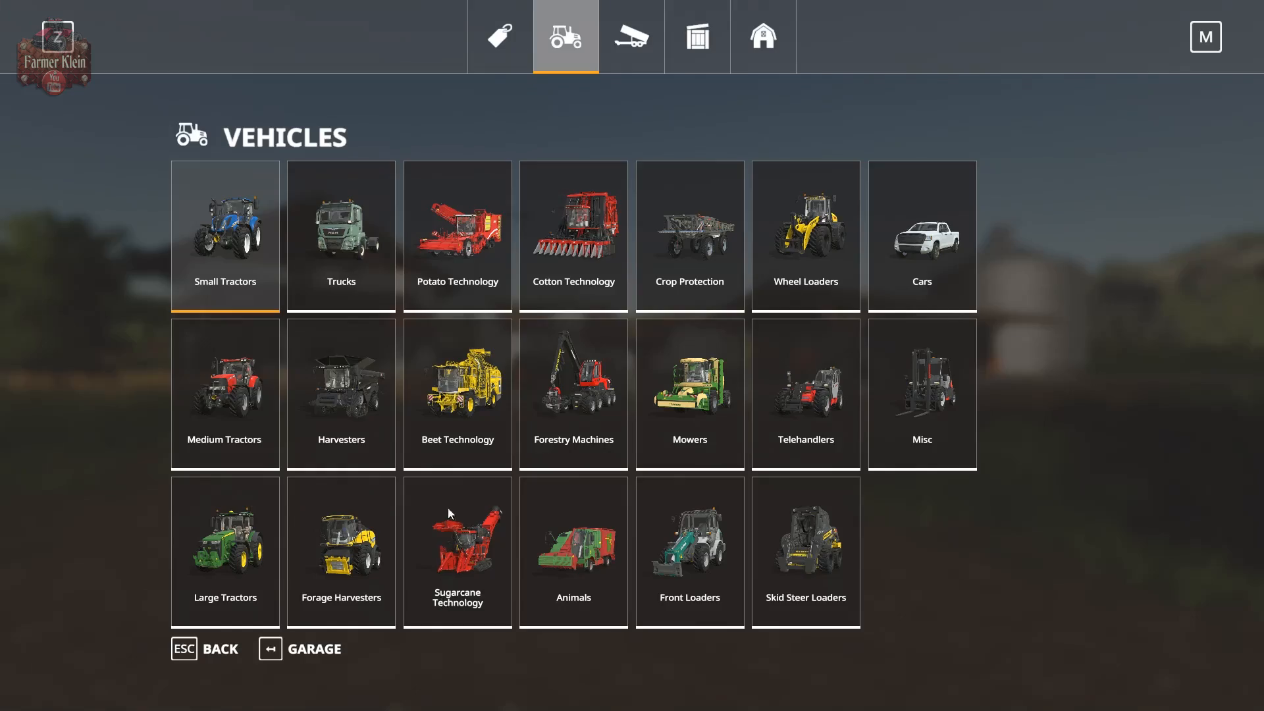
click(261, 269)
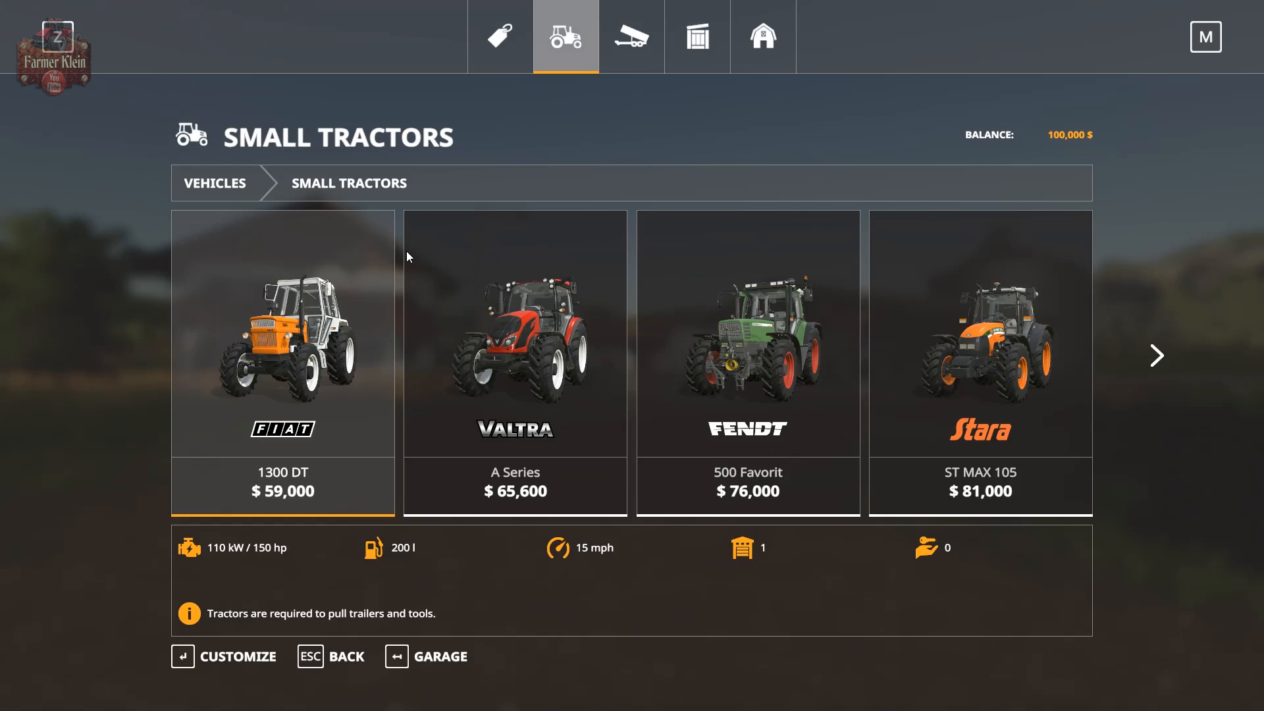
scroll(407, 253, down, 9)
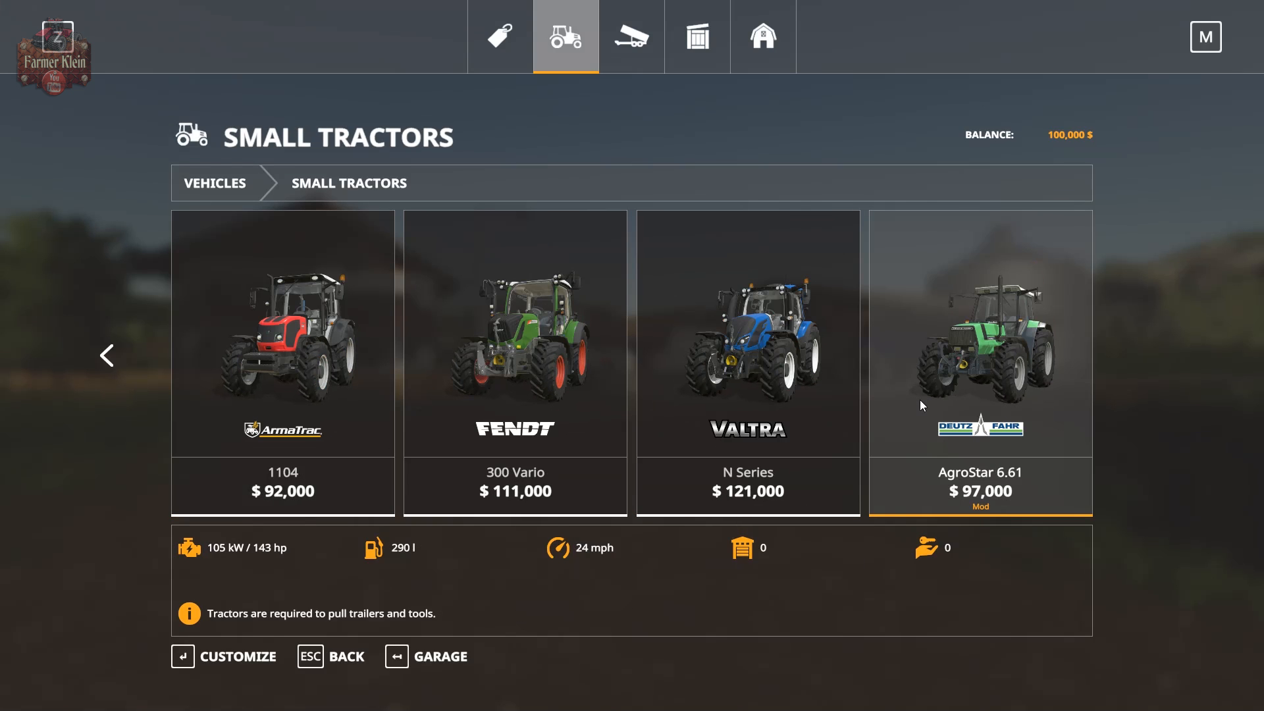
key(Escape)
click(918, 286)
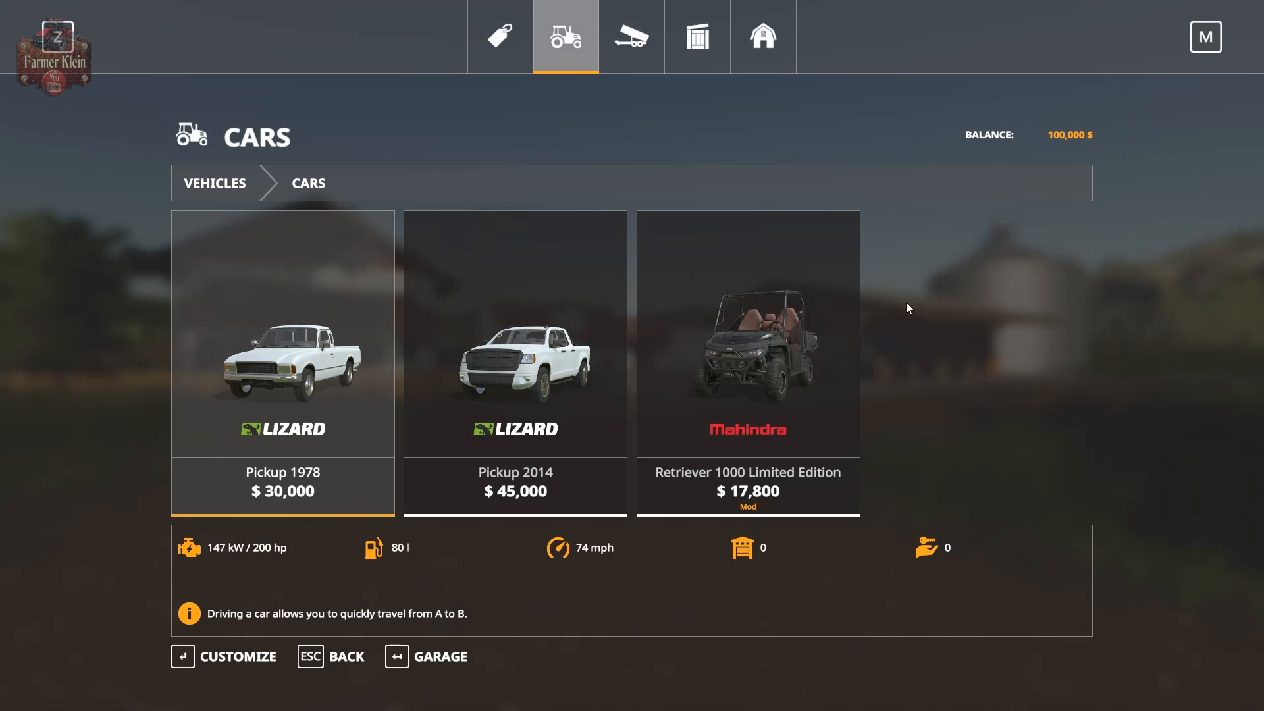
key(Escape)
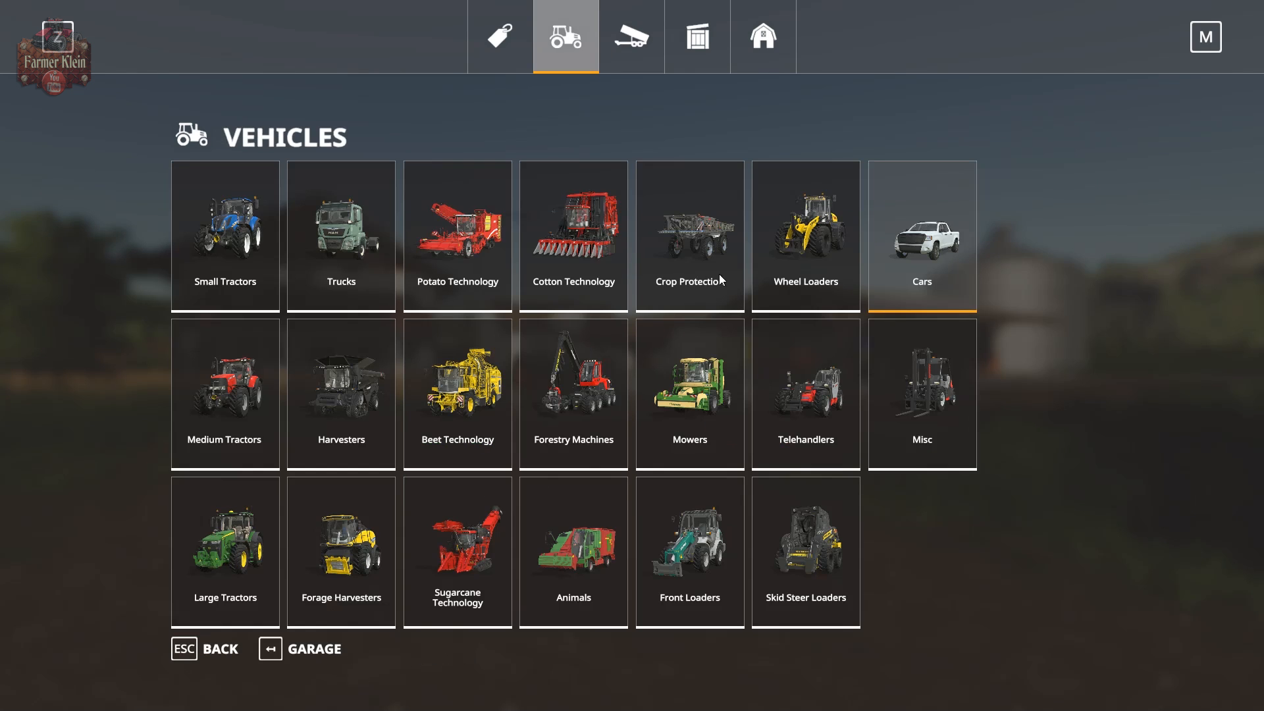
- Check the headers among the shop's tools and the harvesters among its vehicles for mod items
click(610, 54)
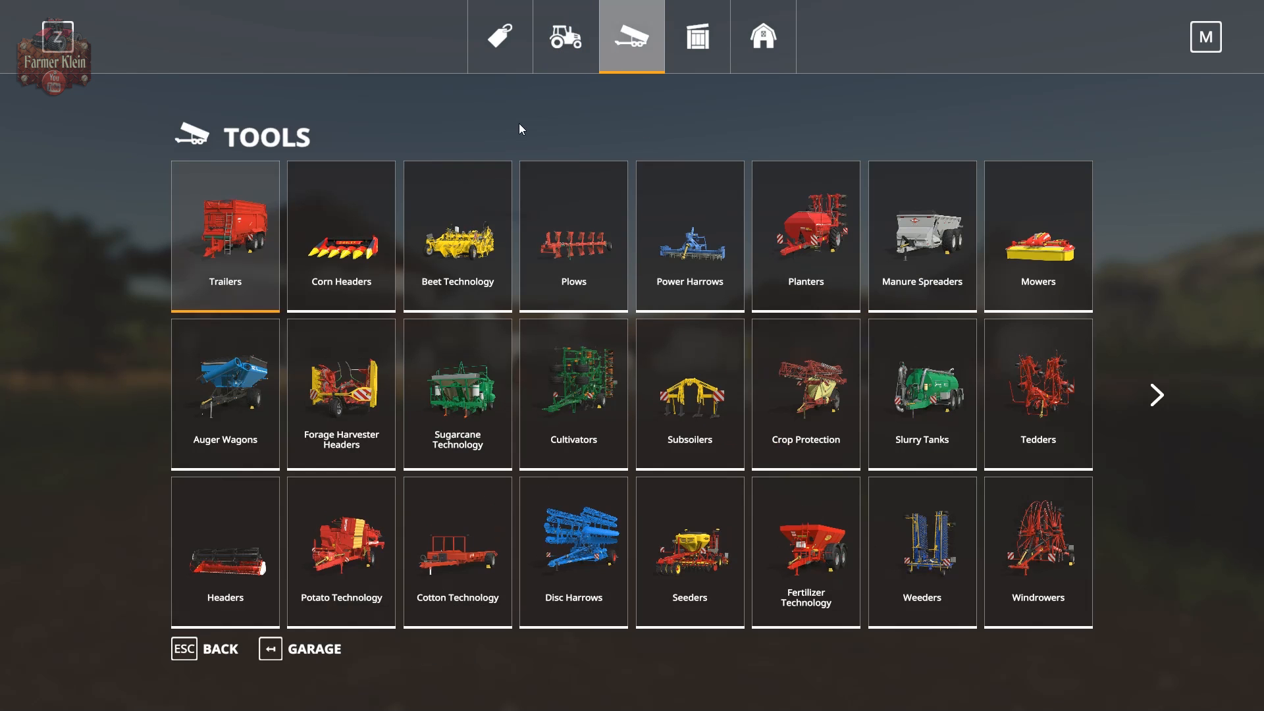
click(270, 551)
scroll(396, 432, down, 3)
scroll(396, 432, down, 5)
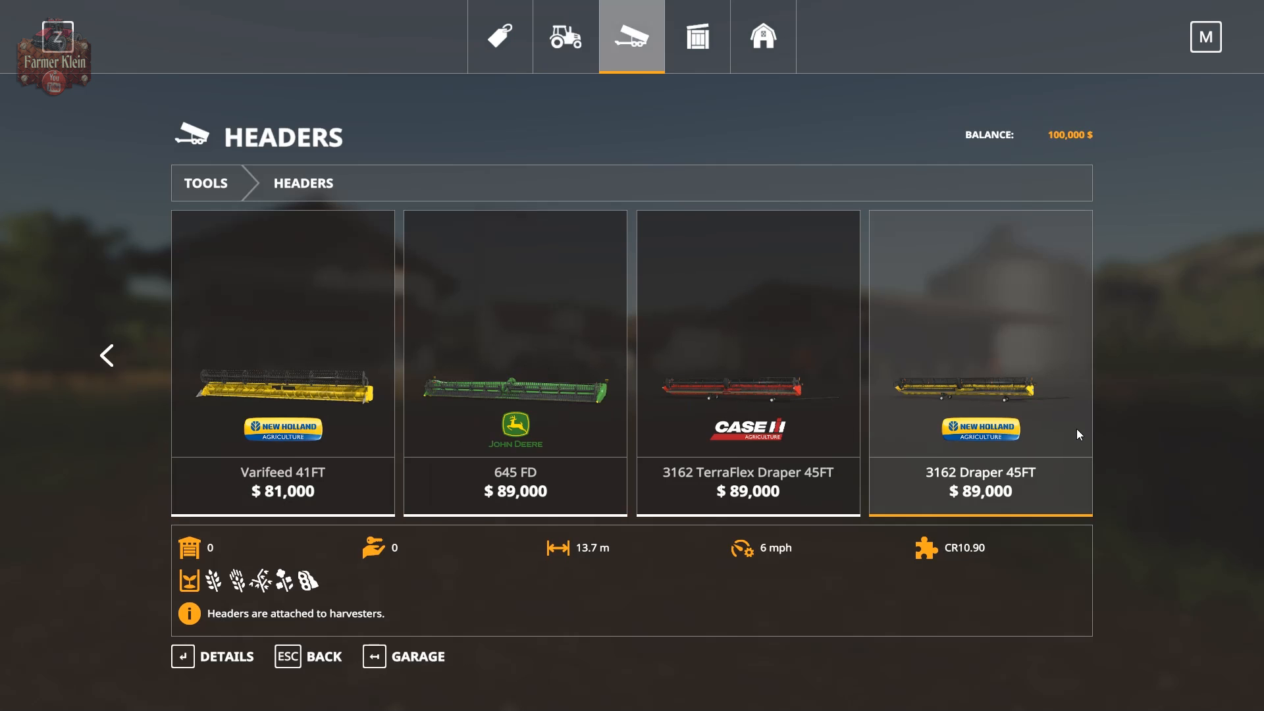
click(555, 33)
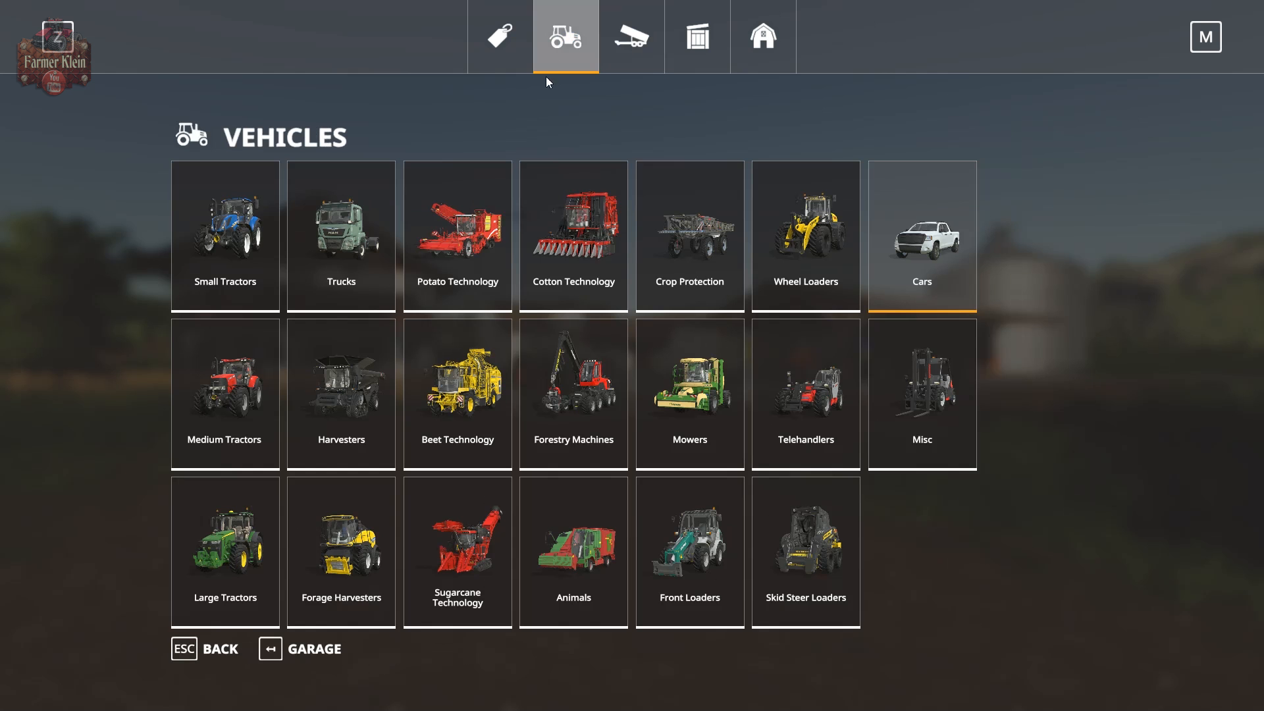
click(317, 400)
scroll(349, 339, down, 5)
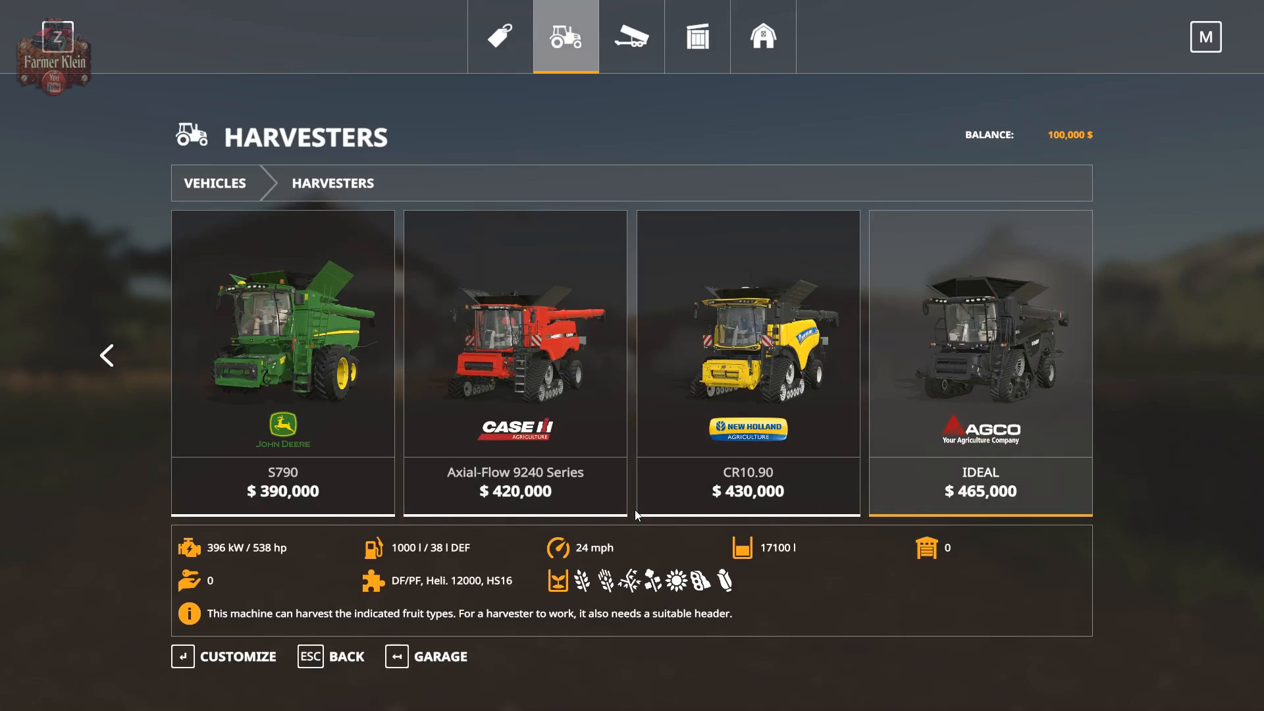
- Leave the shop and quit the current Felsbrunn game from the in-game menu
key(Escape)
key(Escape)
key(Escape)
key(Escape)
key(Escape)
scroll(689, 425, down, 5)
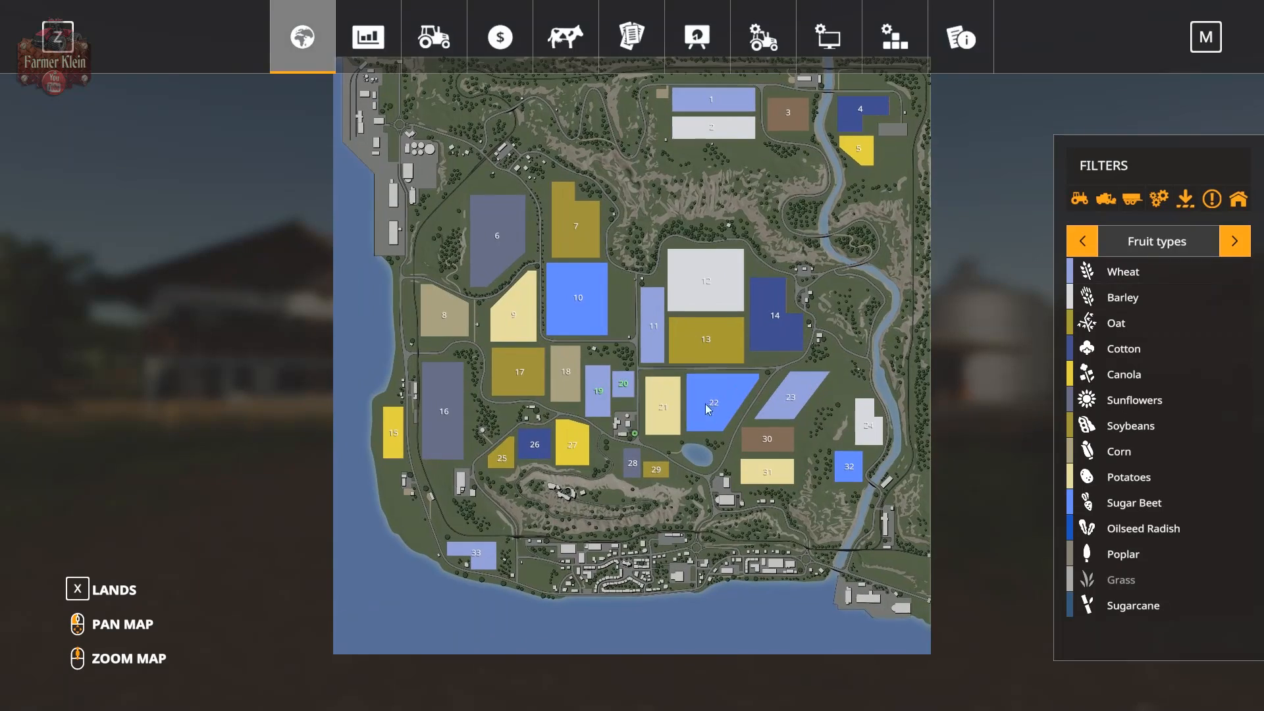
click(968, 34)
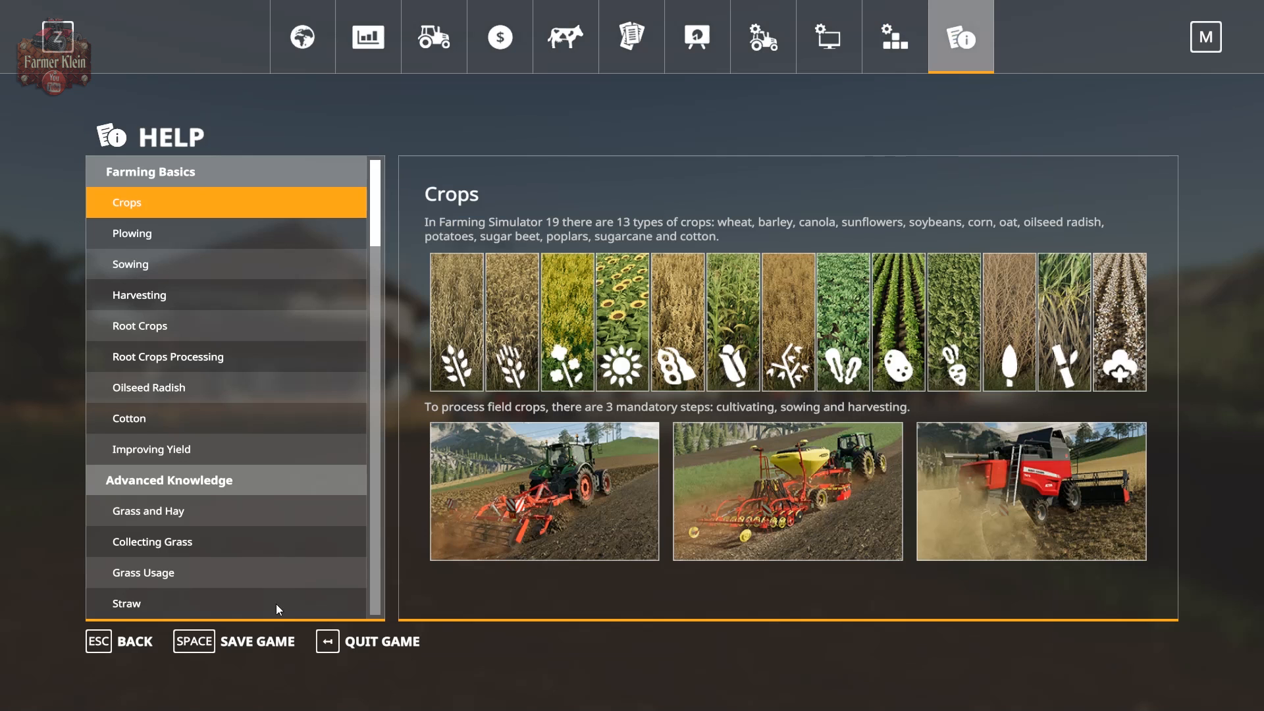
click(249, 632)
click(330, 650)
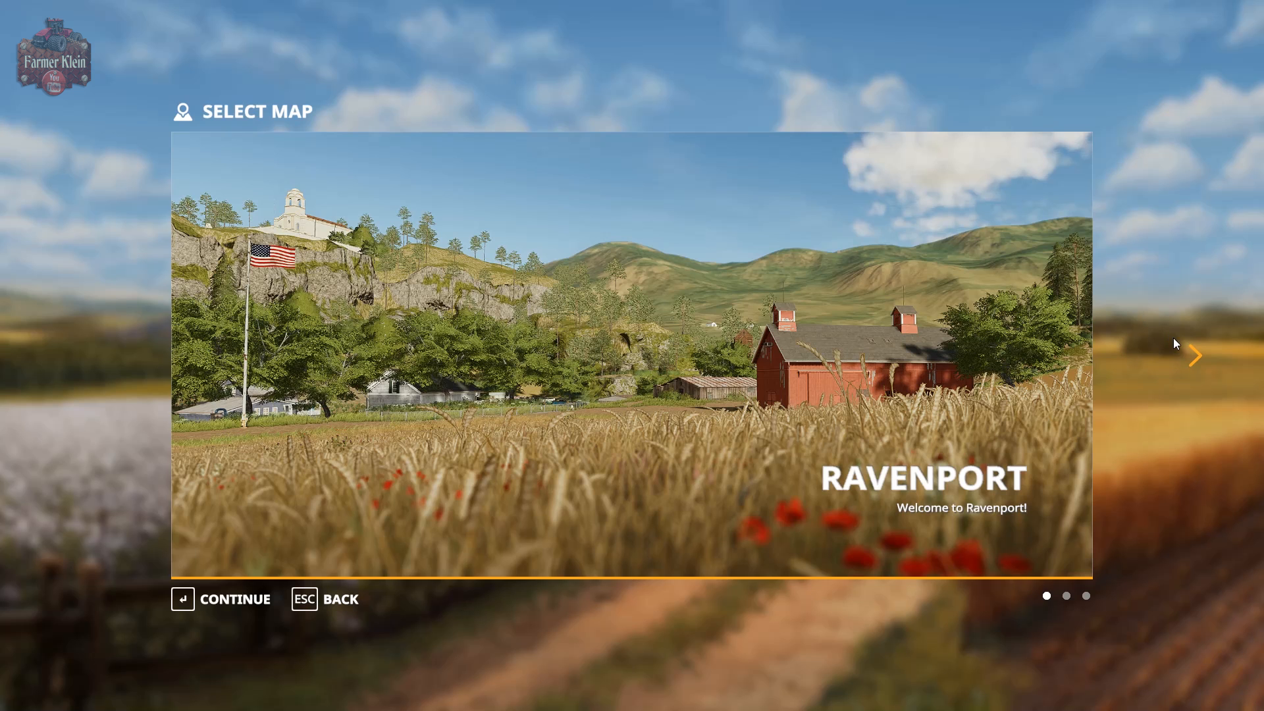
- Choose the Estancia Lapacho map for a new career, keep the existing character and continue to the mod selection
click(1186, 345)
click(1186, 345)
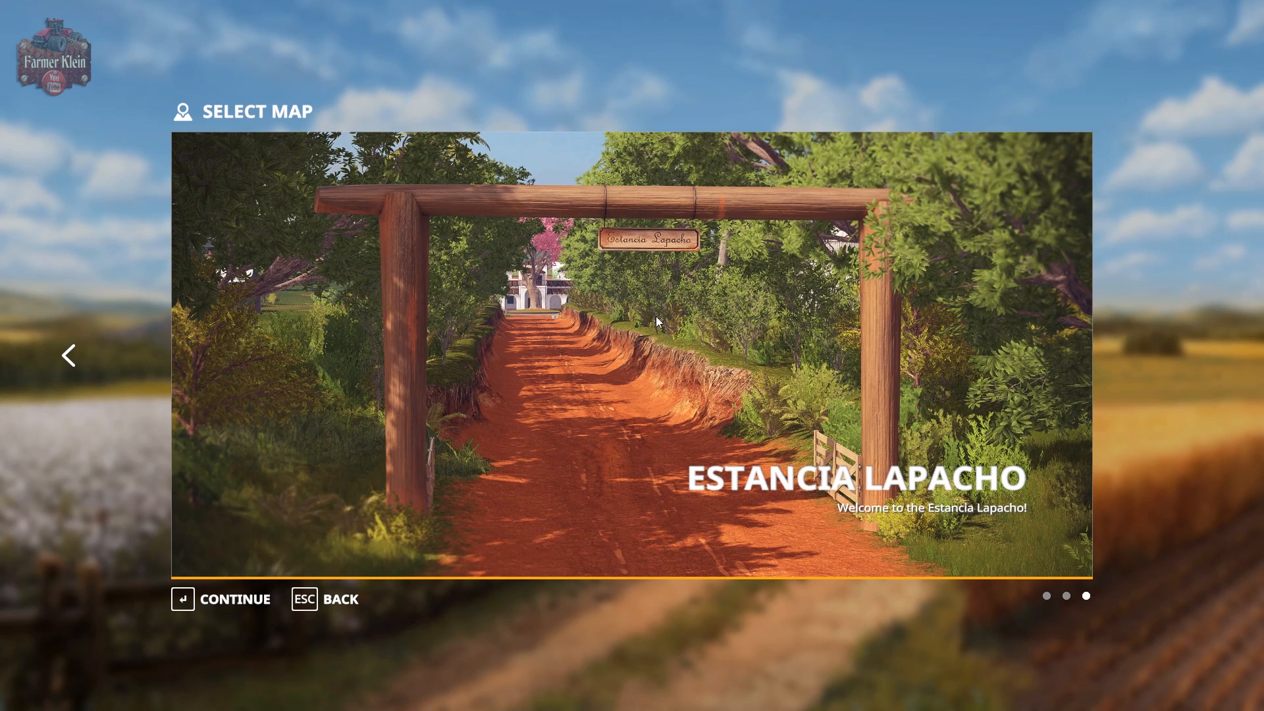
click(190, 595)
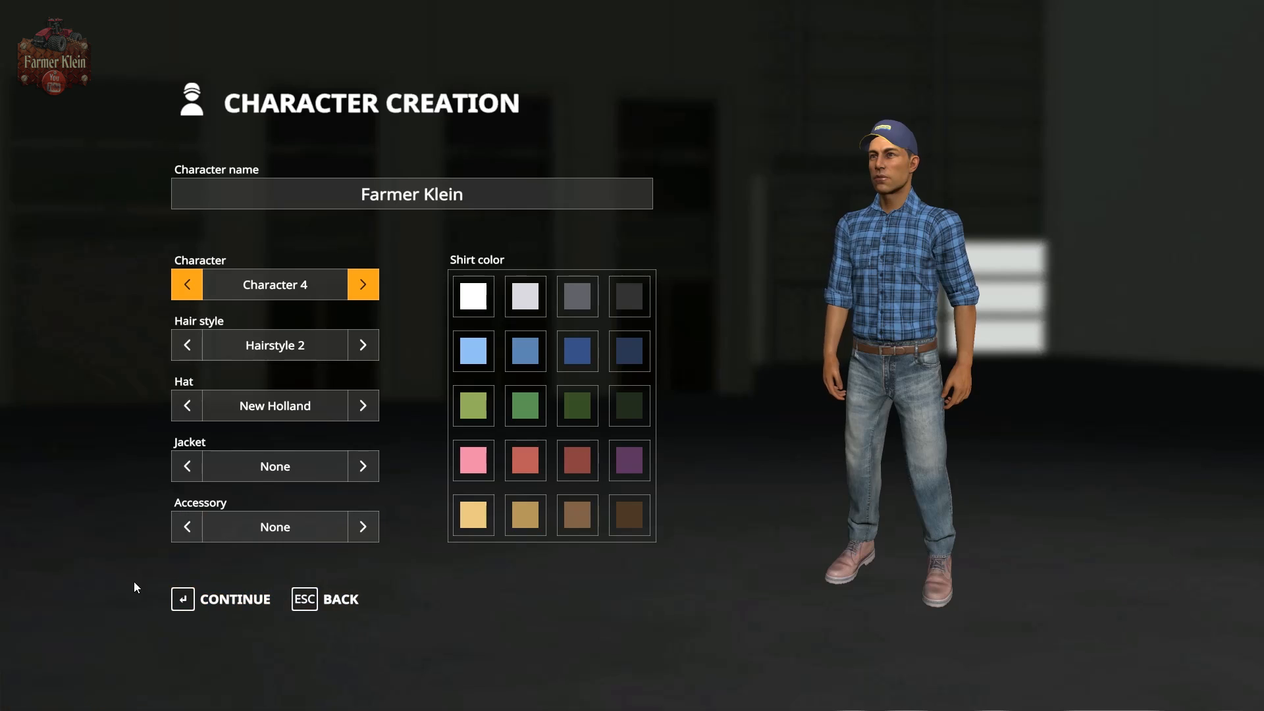
click(176, 598)
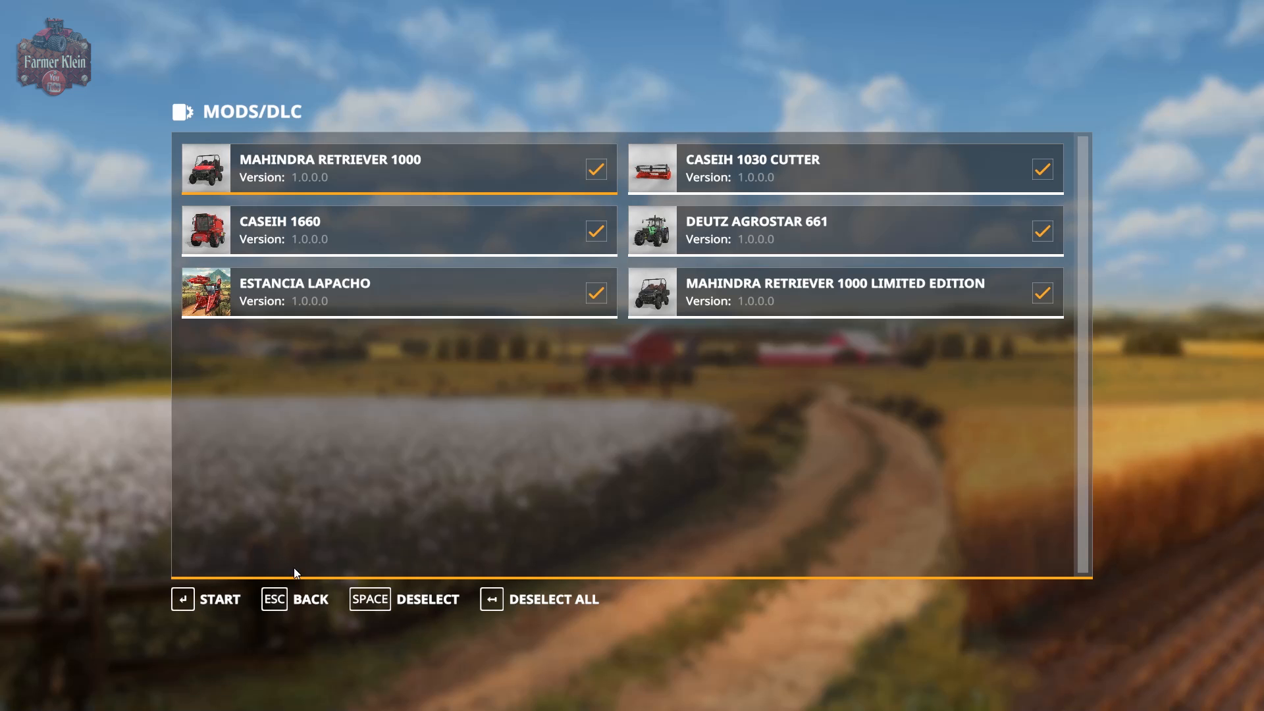
- Deselect the Mahindra Retriever 1000, Mahindra Retriever 1000 Limited Edition and Deutz AgroStar 661 mods, and start the Estancia Lapacho game
click(596, 169)
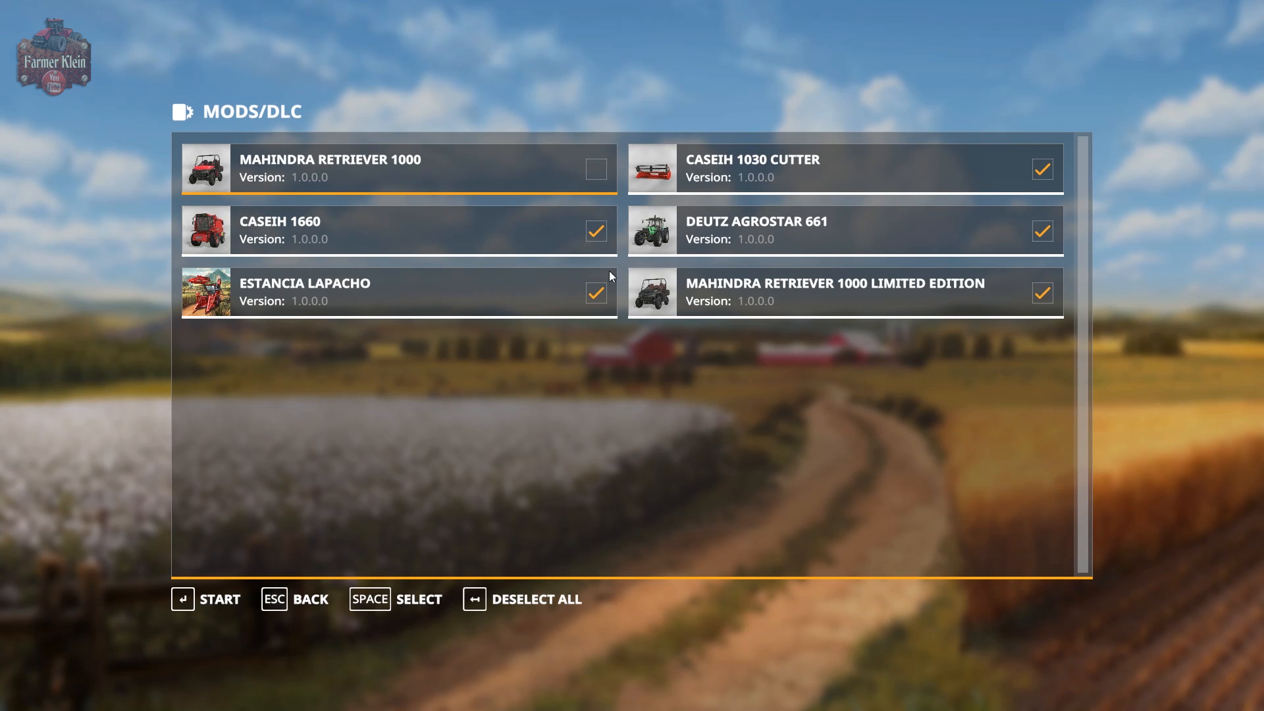
click(735, 291)
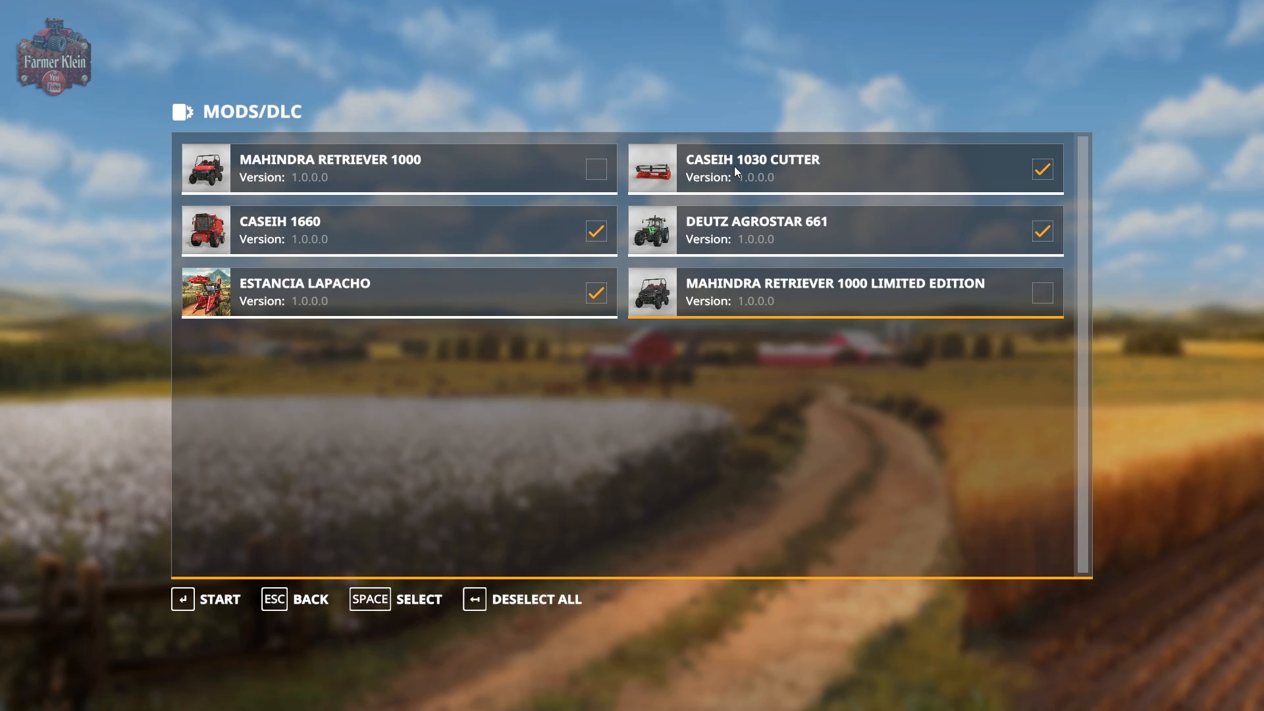
click(723, 223)
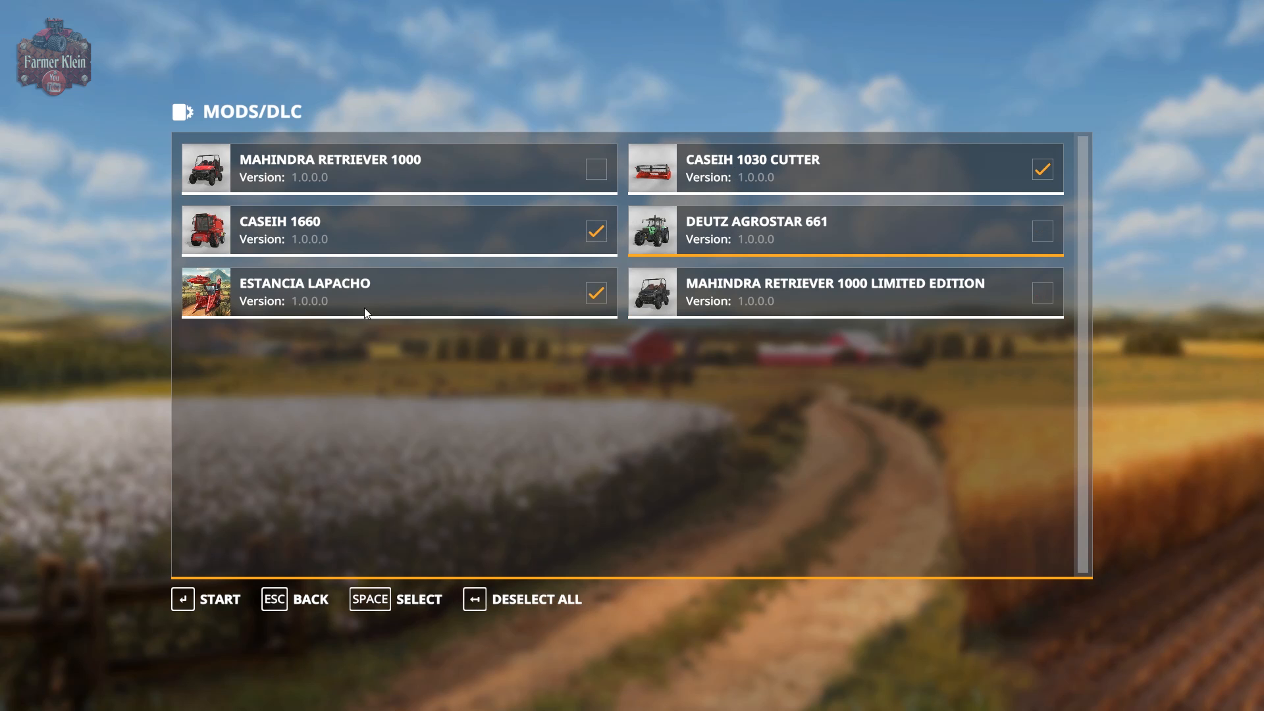
click(195, 594)
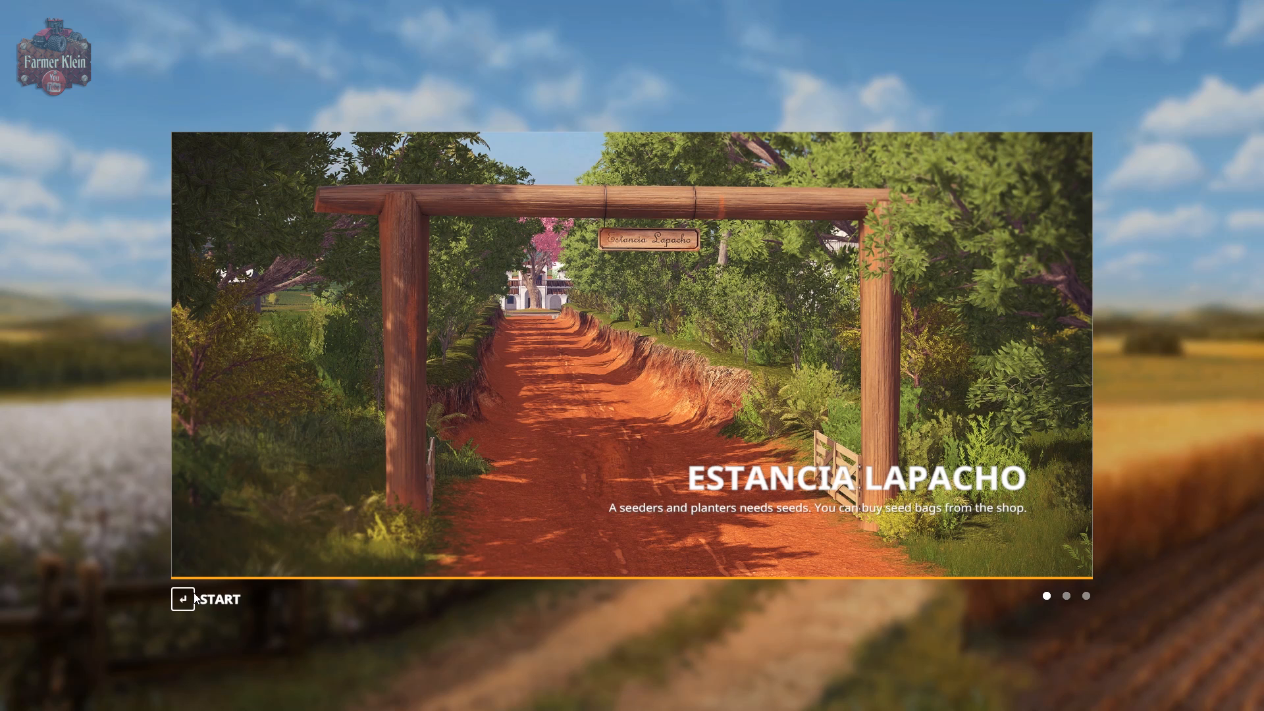
click(195, 598)
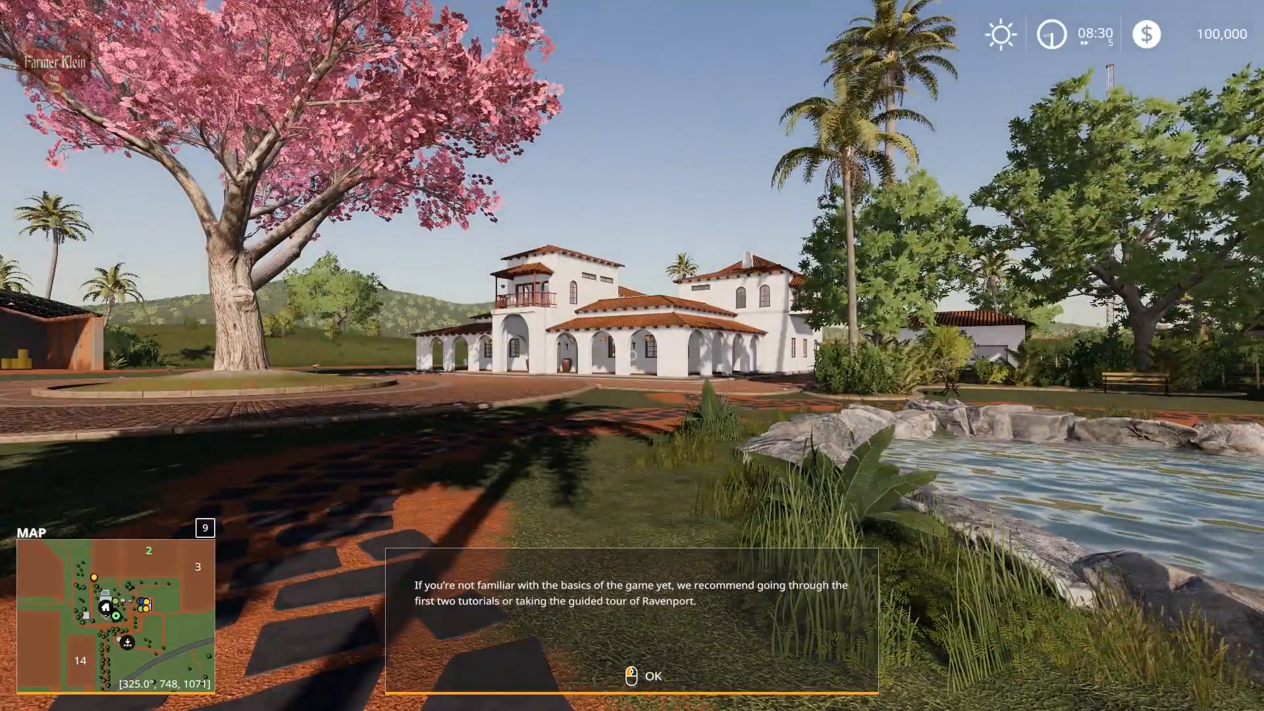
click(631, 355)
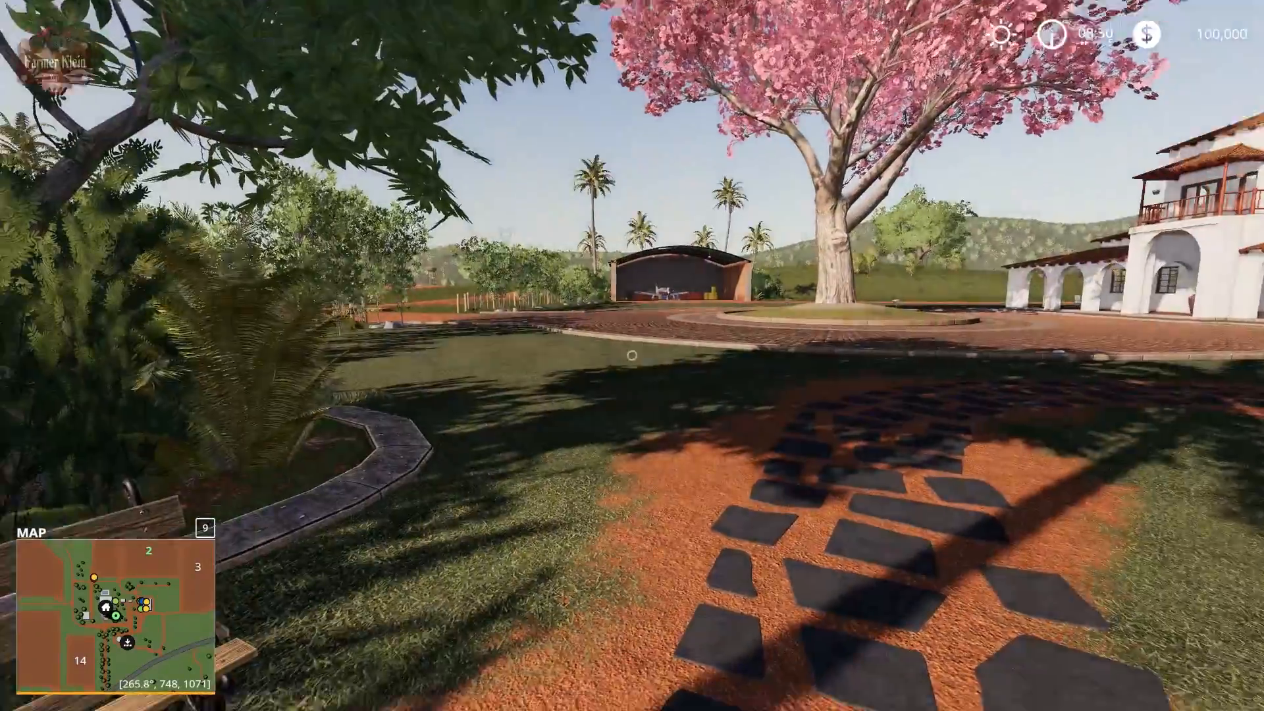
- Open the shop and look through the cars and all headers for items from the selected mods
key(p)
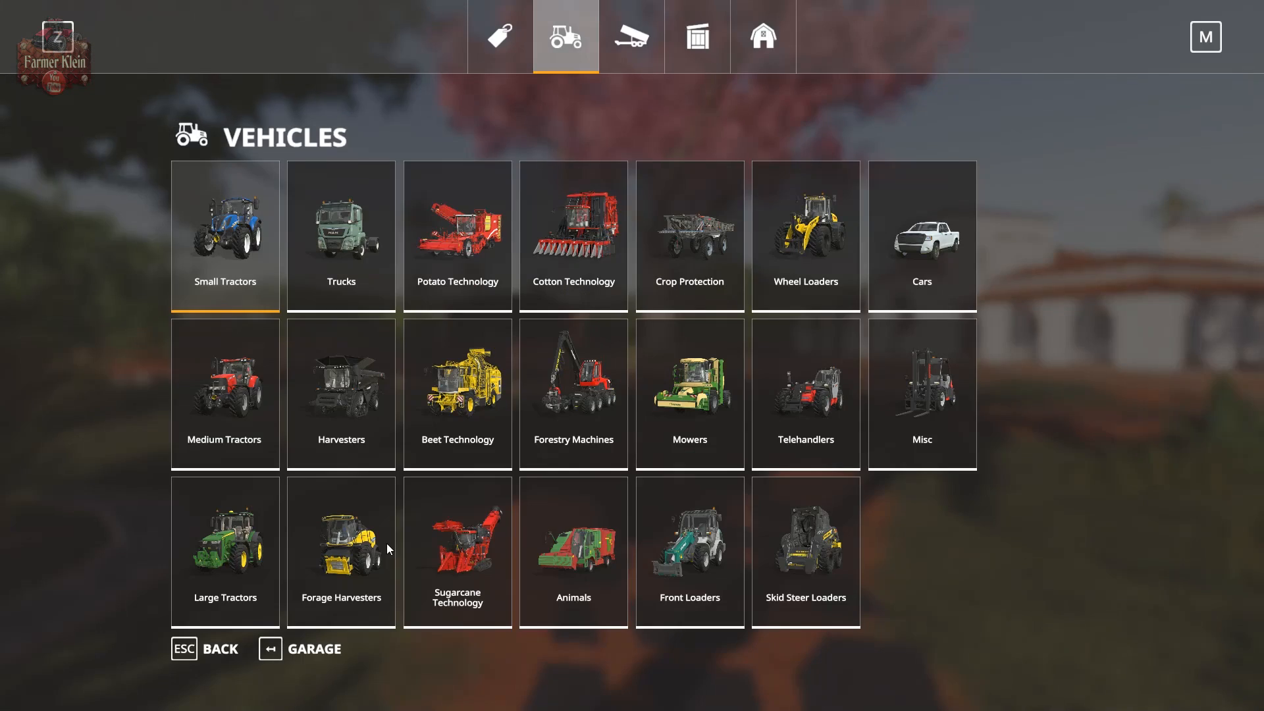
click(951, 238)
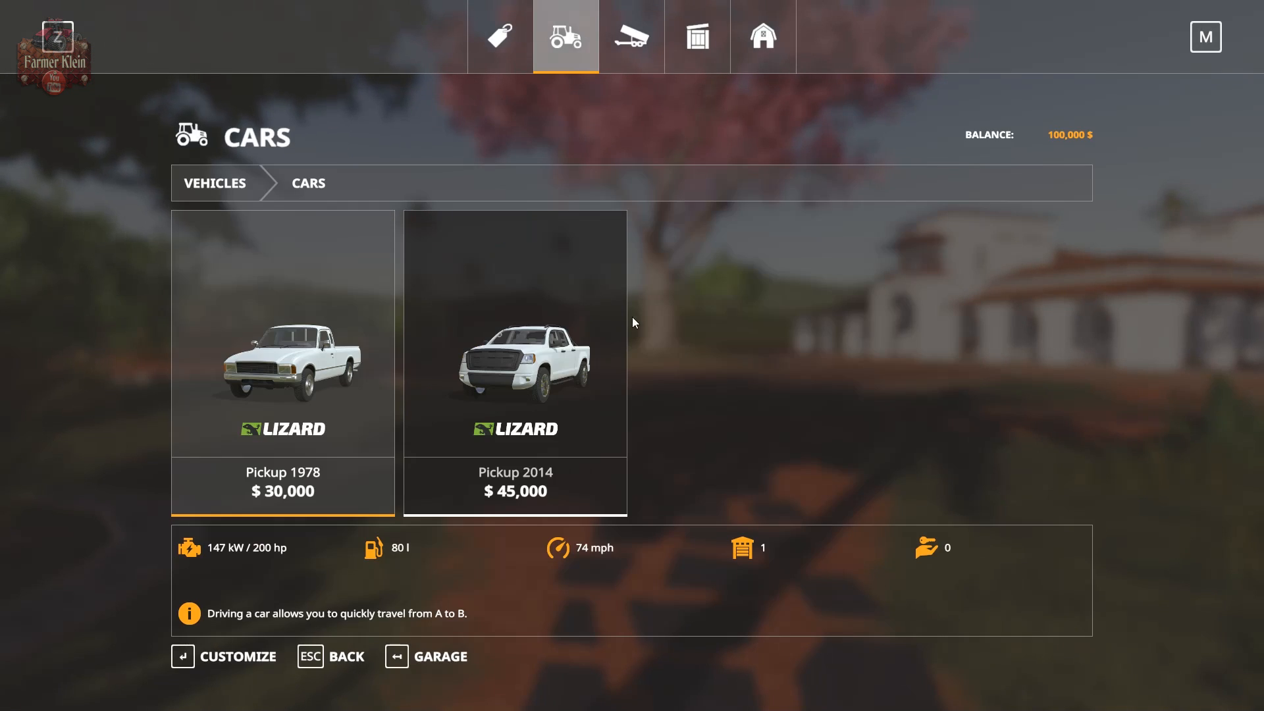
click(657, 65)
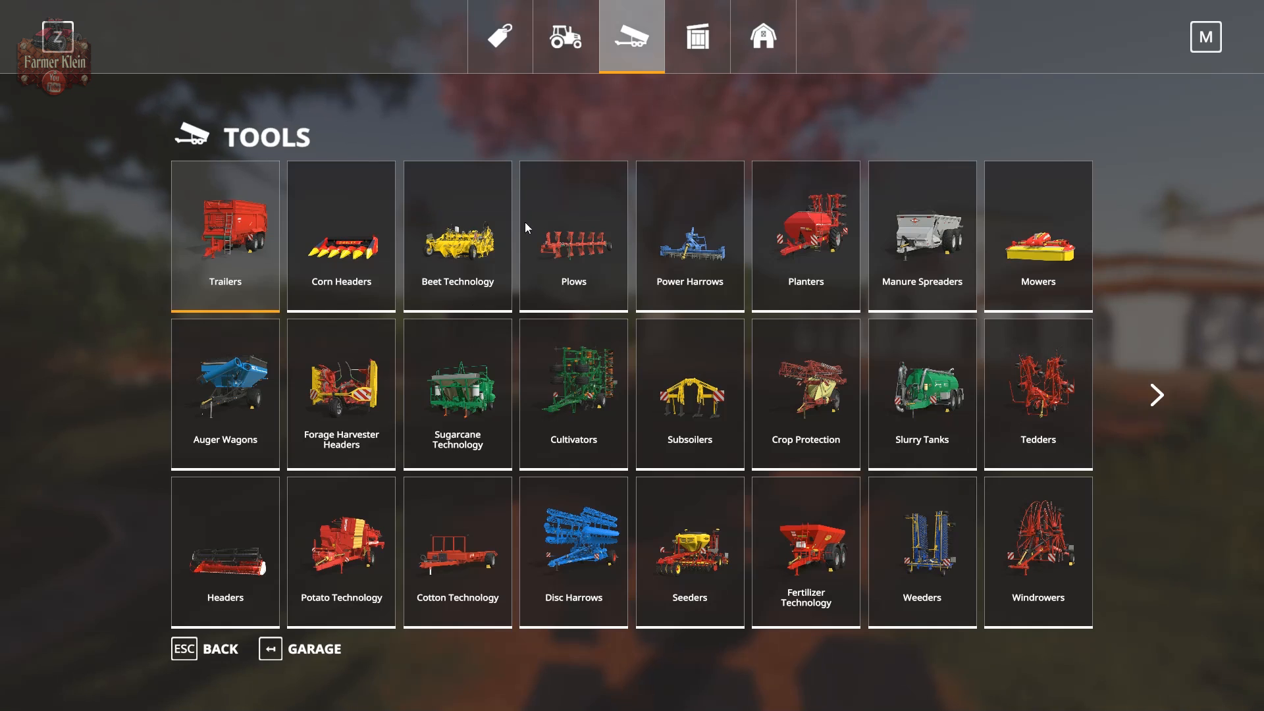
click(251, 586)
key(Right)
key(Right)
key(Right)
key(Right)
key(Right)
key(Right)
key(Right)
key(Right)
key(Right)
key(Right)
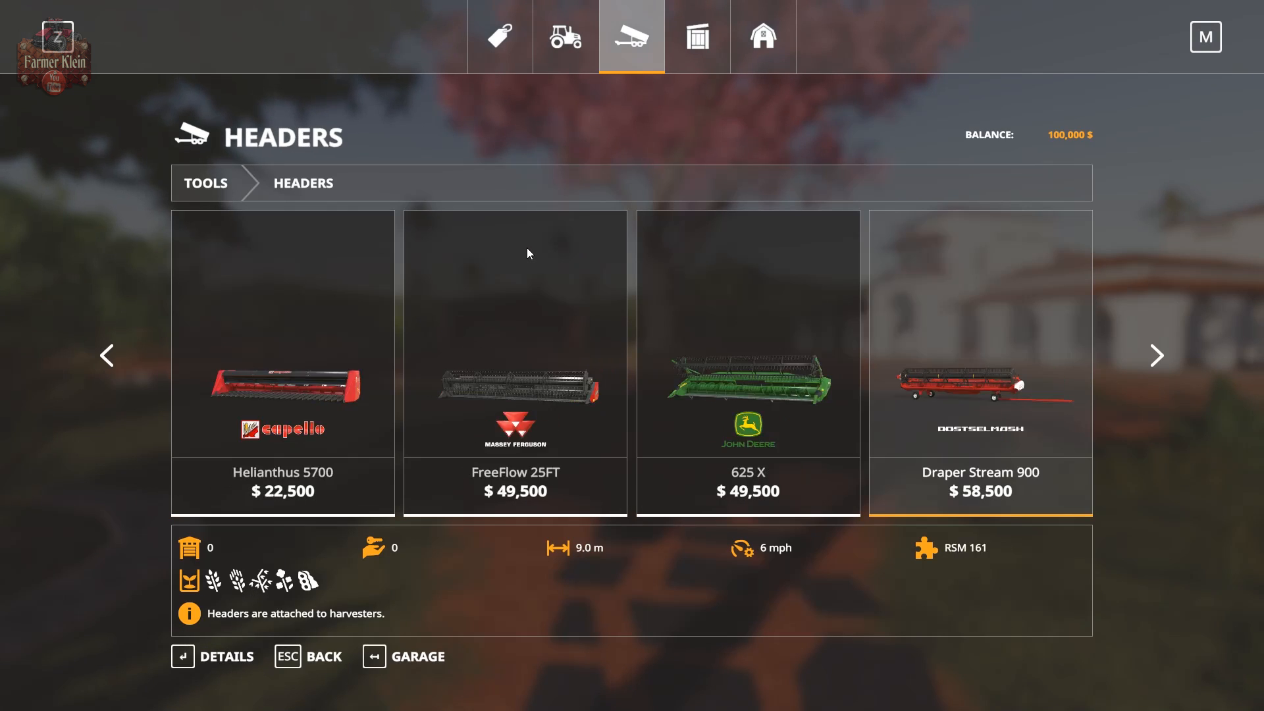
key(Right)
key(Right)
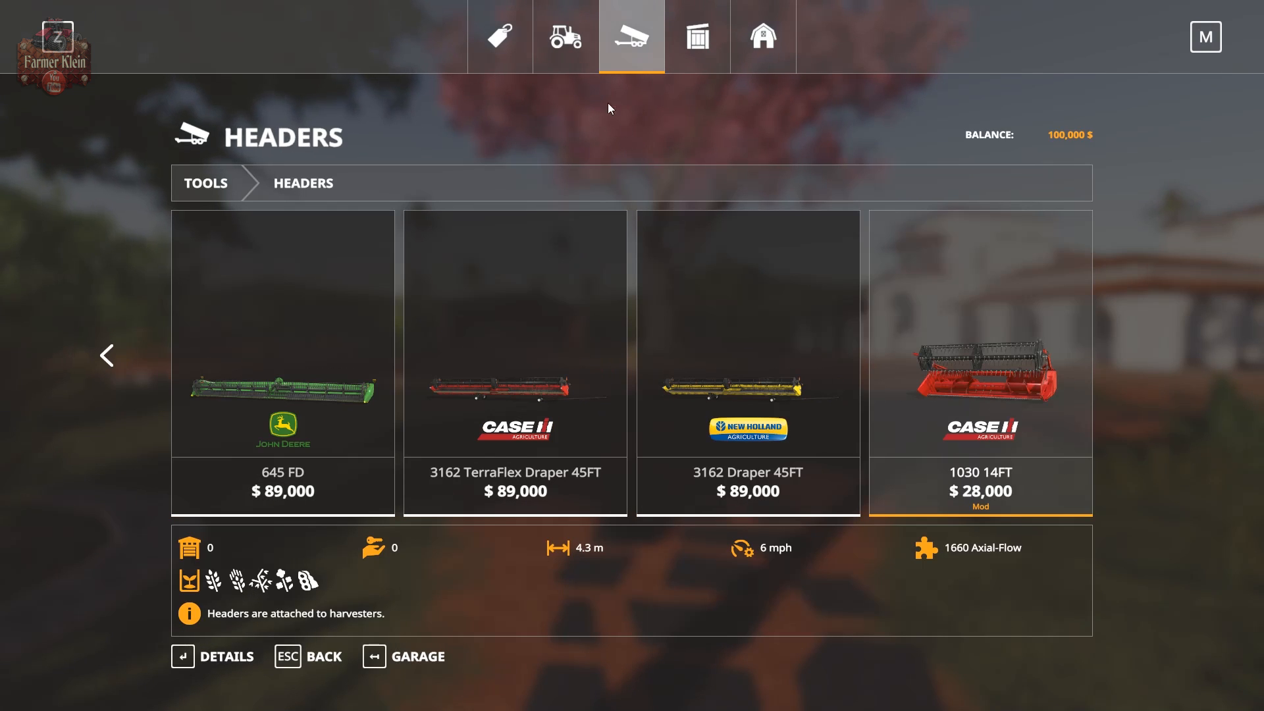
- Browse the shop's harvesters for mod machines, glance at the brands and return to the farm
click(576, 57)
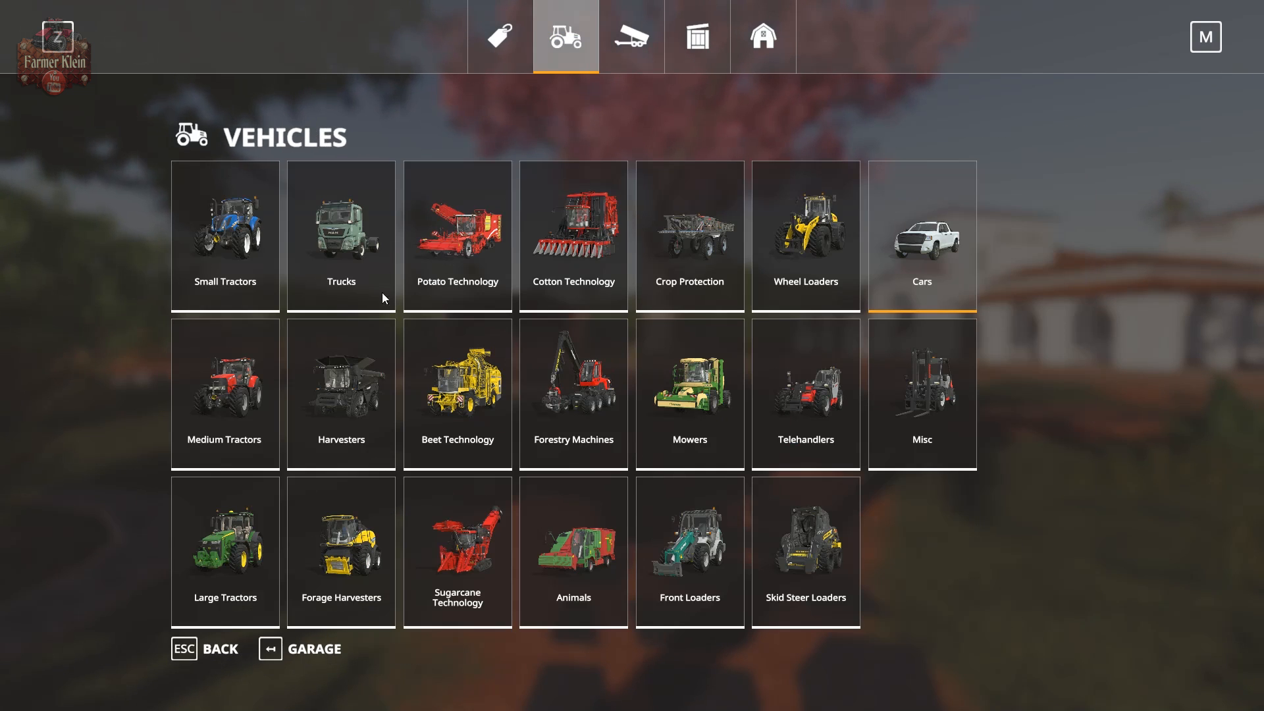
click(353, 384)
key(Right)
key(Right)
key(Right)
key(Right)
key(Right)
key(Right)
key(Right)
key(Right)
key(Right)
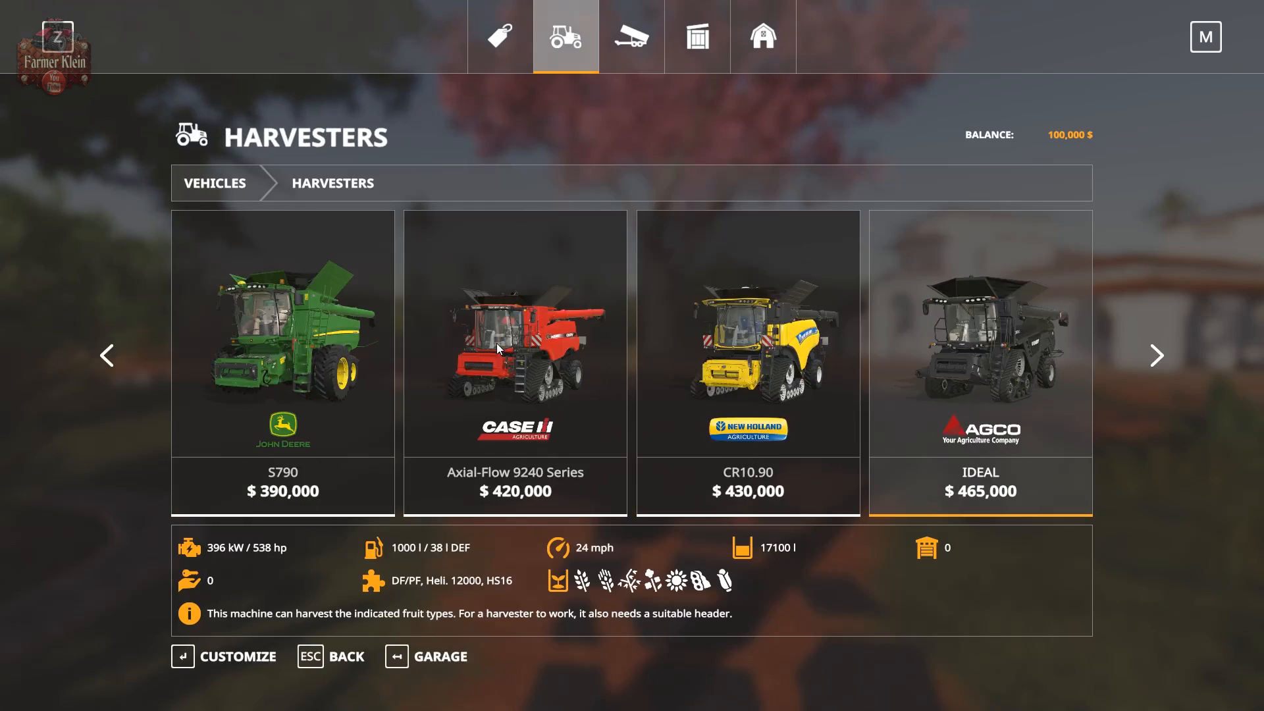
click(515, 46)
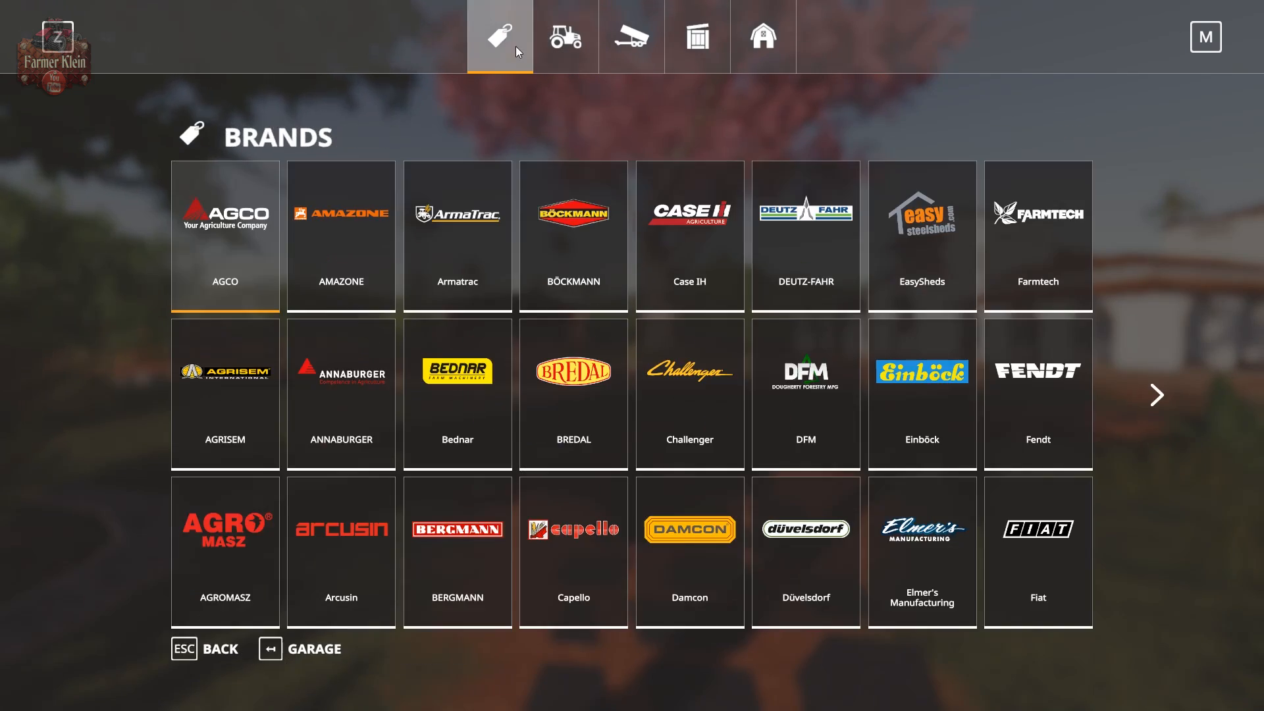
key(Escape)
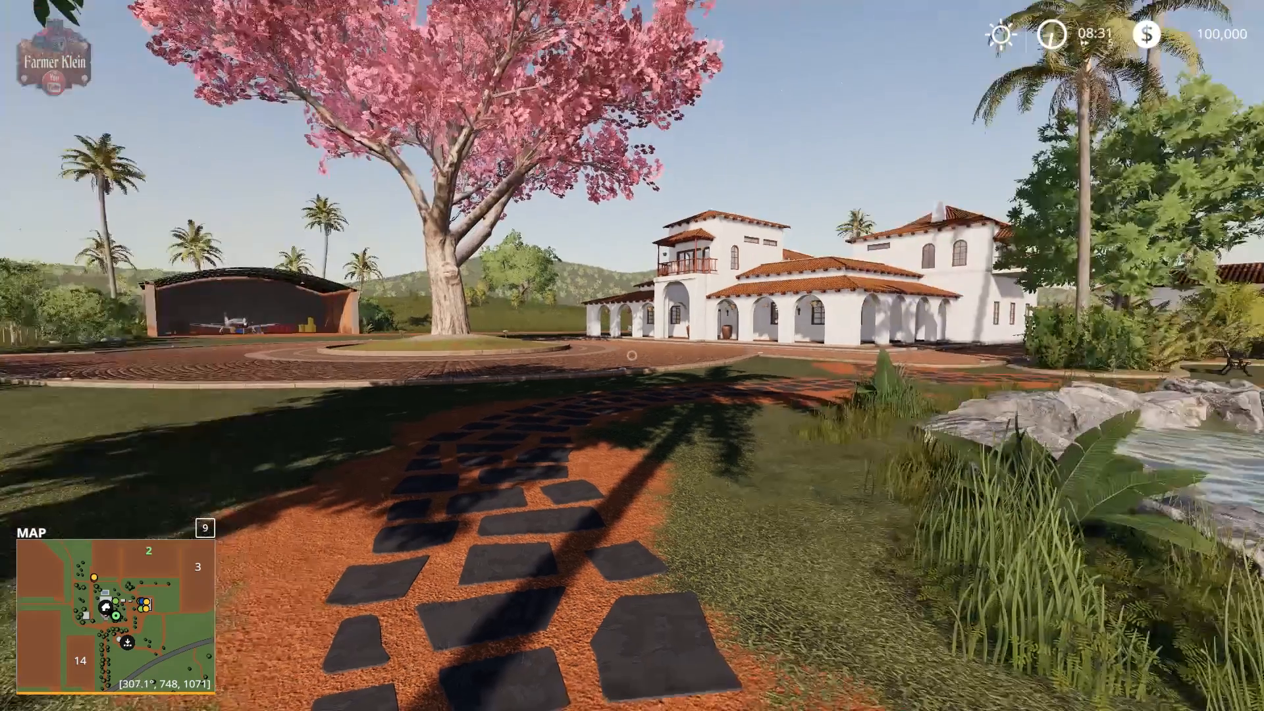
key(w)
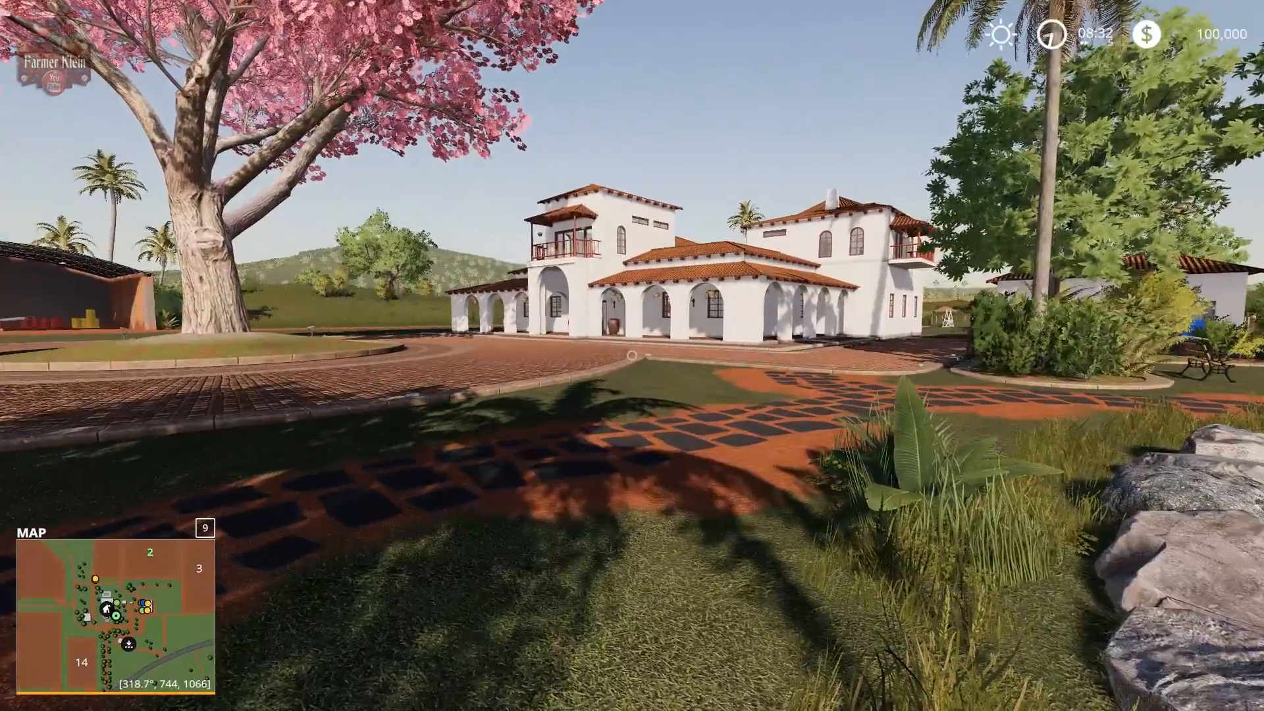
- Open the developer console and review the Estancia Lapacho loading log back to the mod loading entries
key(grave)
key(Page_Up)
key(Page_Up)
key(Page_Up)
key(Page_Up)
key(Page_Up)
key(Page_Up)
key(Page_Up)
key(Page_Up)
key(Page_Up)
key(Page_Up)
key(Page_Up)
key(Page_Up)
key(Page_Up)
key(Page_Up)
key(Page_Up)
key(Page_Up)
key(Page_Up)
key(Page_Up)
key(Page_Up)
key(Page_Up)
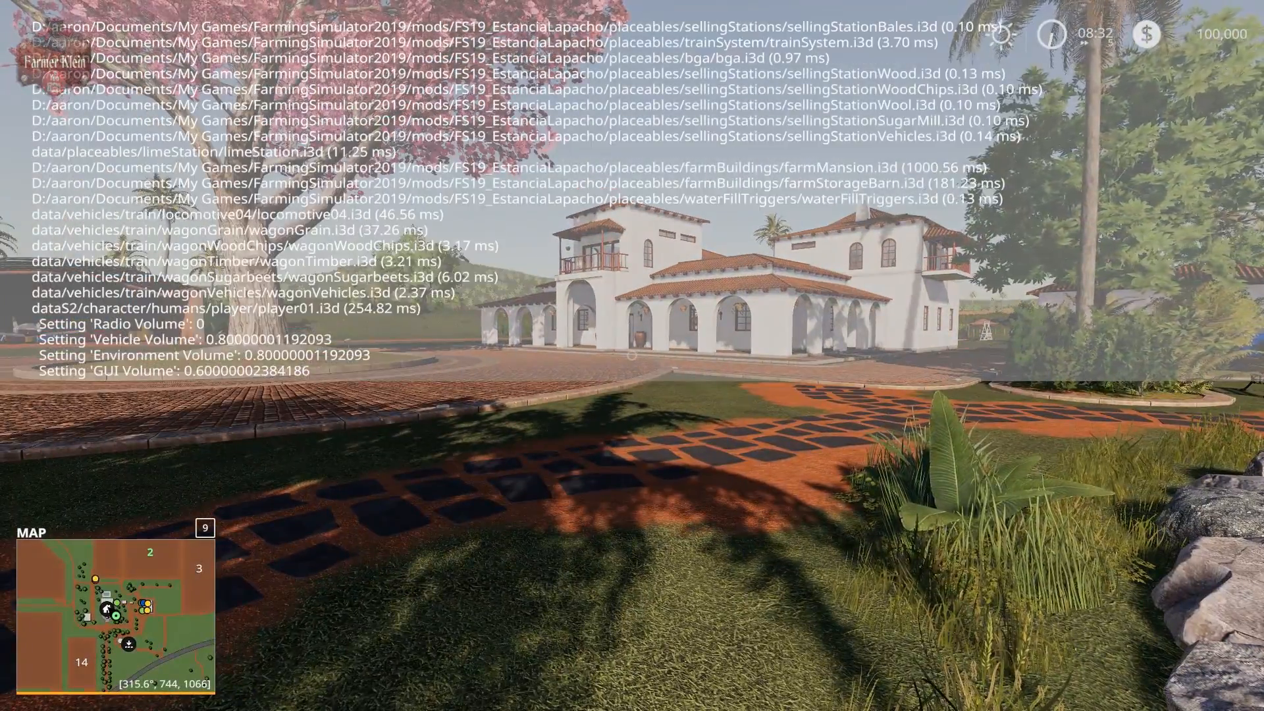
key(Page_Down)
key(Page_Down)
key(Page_Down)
key(Page_Down)
key(Page_Down)
key(Page_Down)
key(Page_Down)
key(Page_Down)
key(Page_Down)
key(Page_Down)
key(Page_Down)
key(Page_Down)
key(Page_Down)
key(Page_Down)
key(Page_Down)
key(Page_Down)
key(Page_Down)
key(Page_Down)
key(Page_Down)
key(Page_Down)
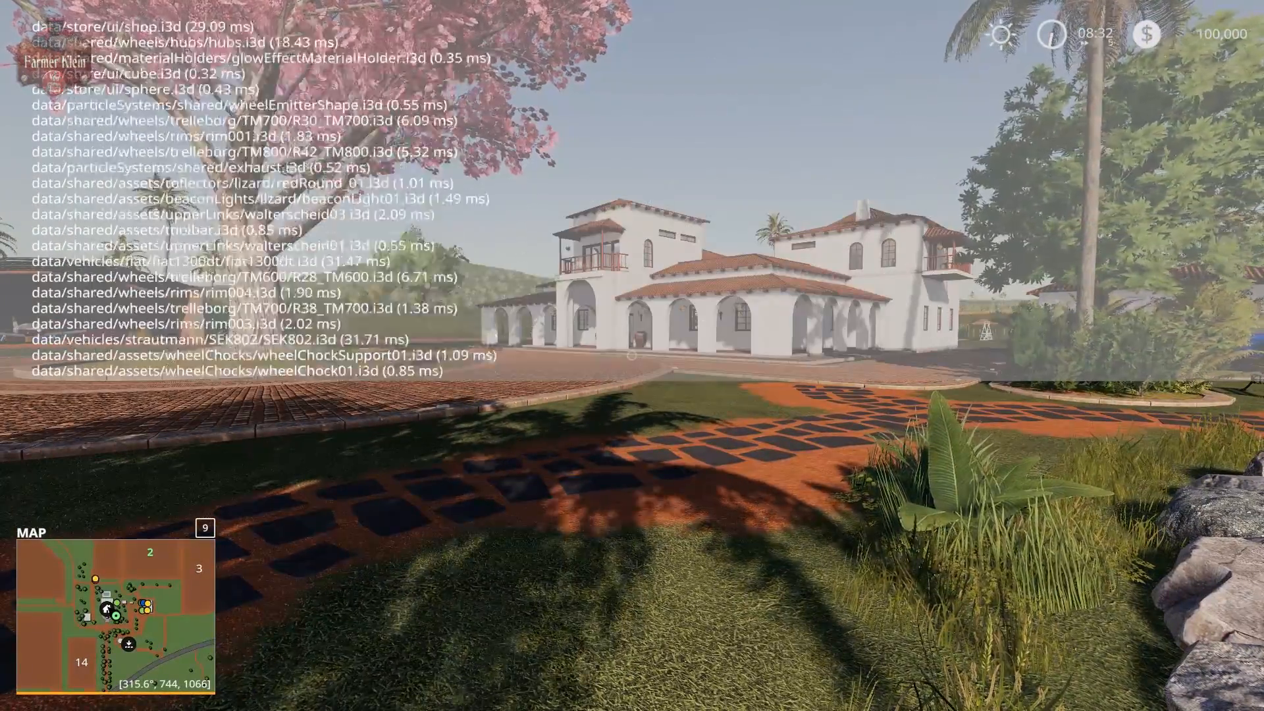
key(Page_Up)
key(Page_Up)
key(Page_Up)
key(Page_Up)
key(Page_Up)
key(Page_Up)
key(Page_Up)
key(Page_Up)
key(Page_Up)
key(Page_Up)
key(Page_Up)
key(Page_Up)
key(Page_Up)
key(Page_Up)
key(Page_Up)
key(Page_Up)
key(Page_Up)
key(Page_Up)
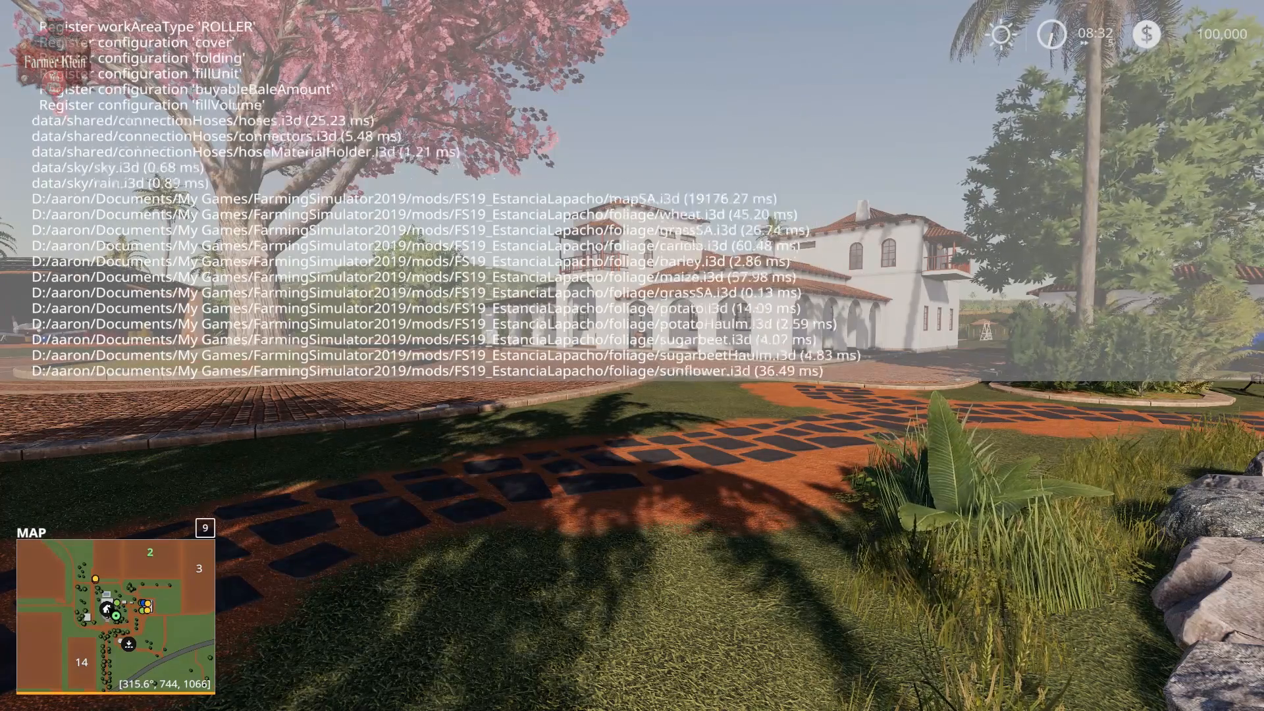
key(Page_Up)
key(Page_Up)
key(Page_Up)
key(Page_Up)
key(Page_Up)
key(Page_Up)
key(Page_Up)
key(Page_Up)
key(Page_Up)
key(Page_Up)
key(Page_Up)
key(Page_Up)
key(Page_Up)
key(Page_Up)
key(Page_Up)
key(Page_Up)
key(Page_Up)
key(Page_Up)
key(Page_Up)
key(Page_Up)
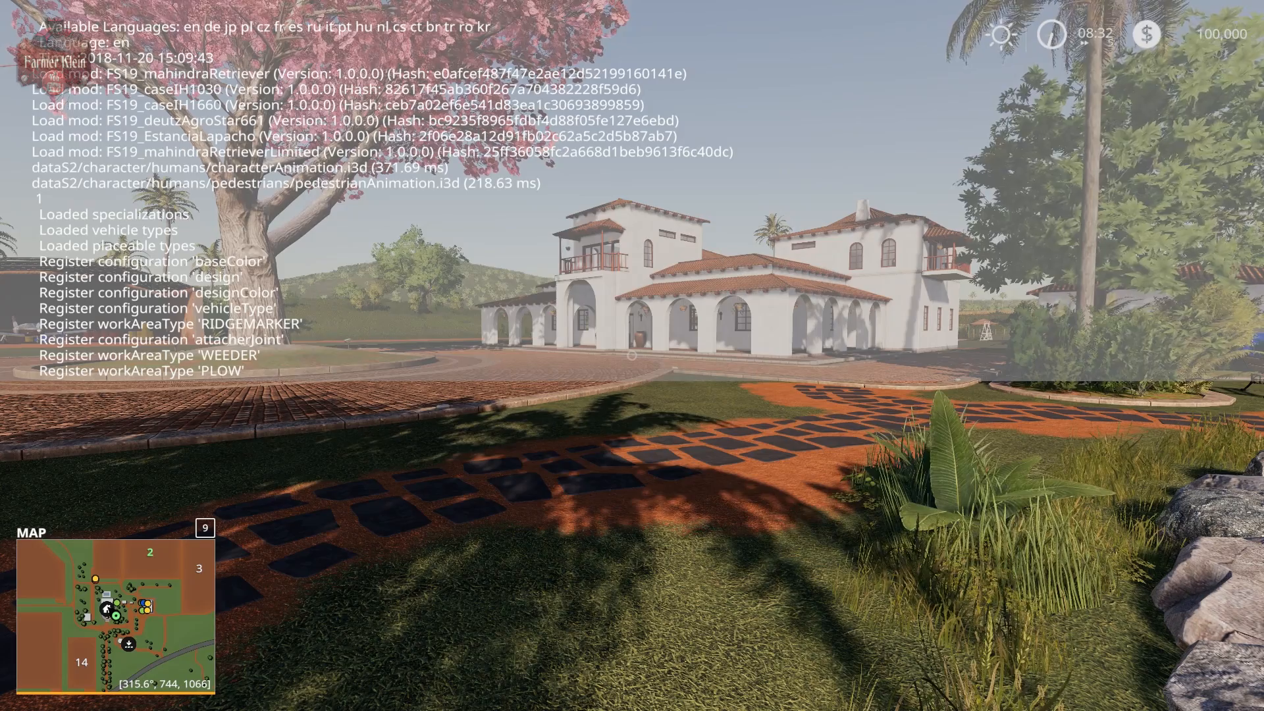
- Leave the console log, save the Estancia Lapacho game and quit it
key(Page_Down)
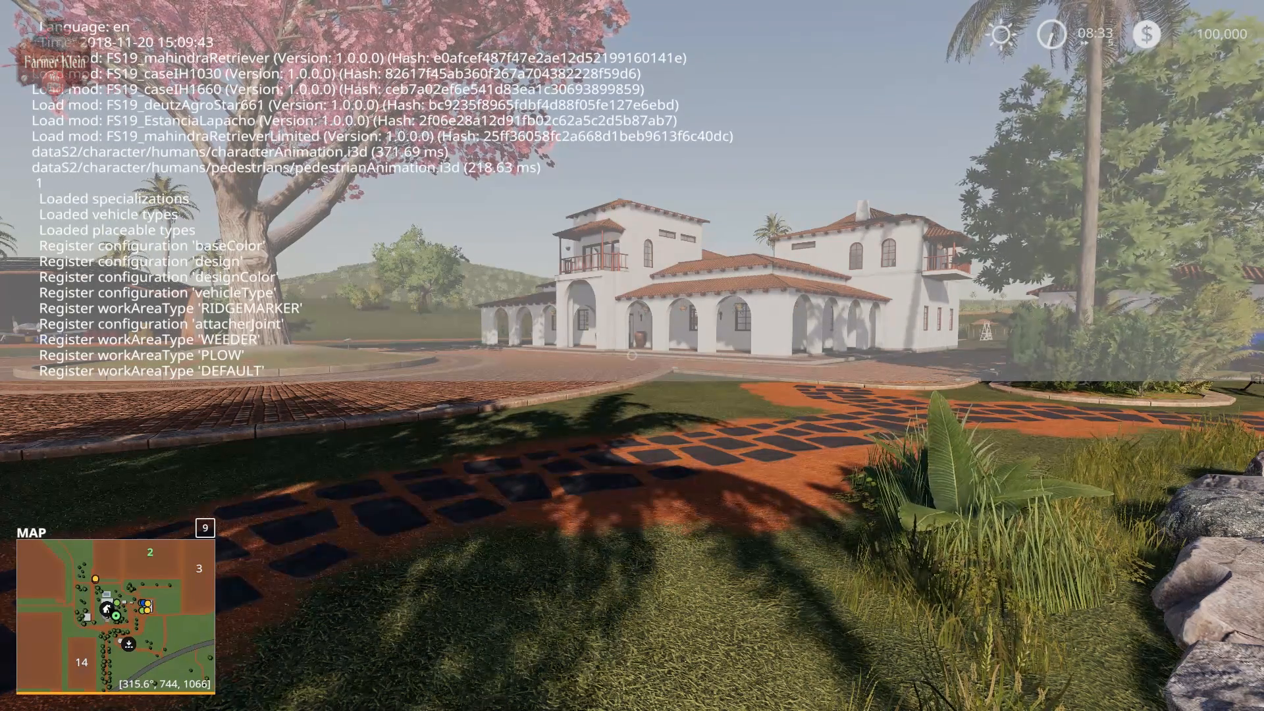
key(Page_Down)
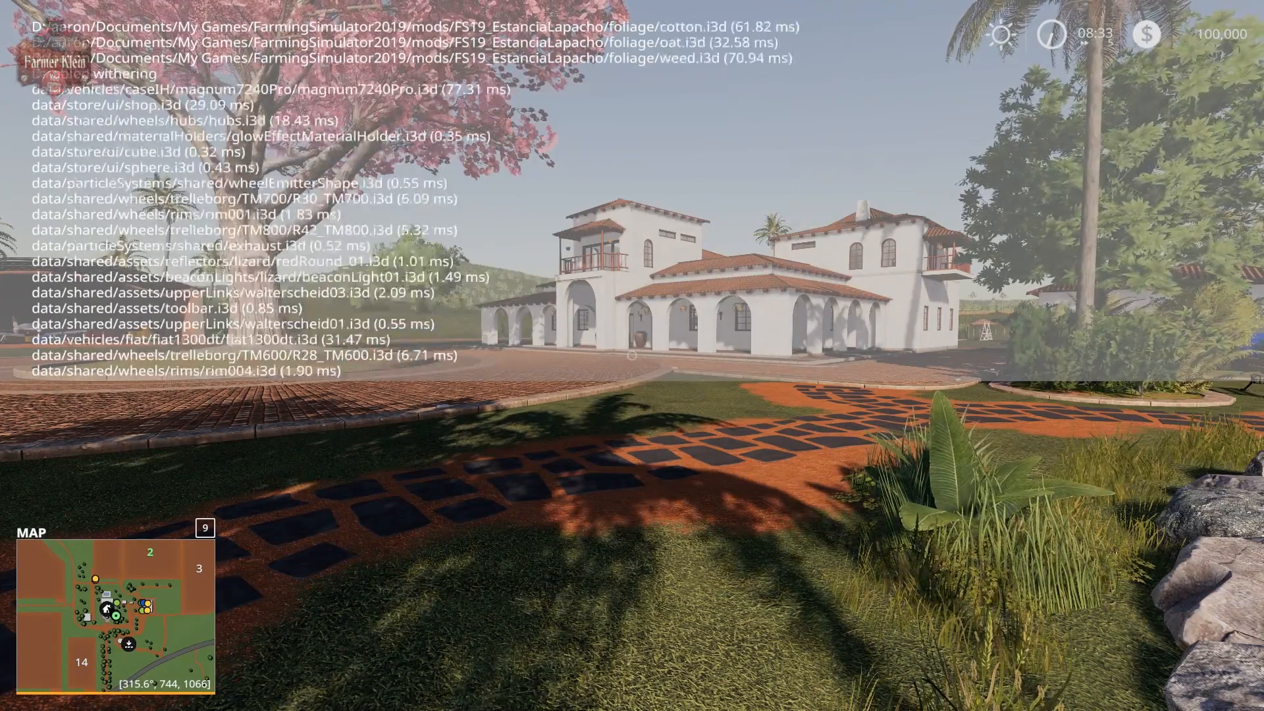
key(Escape)
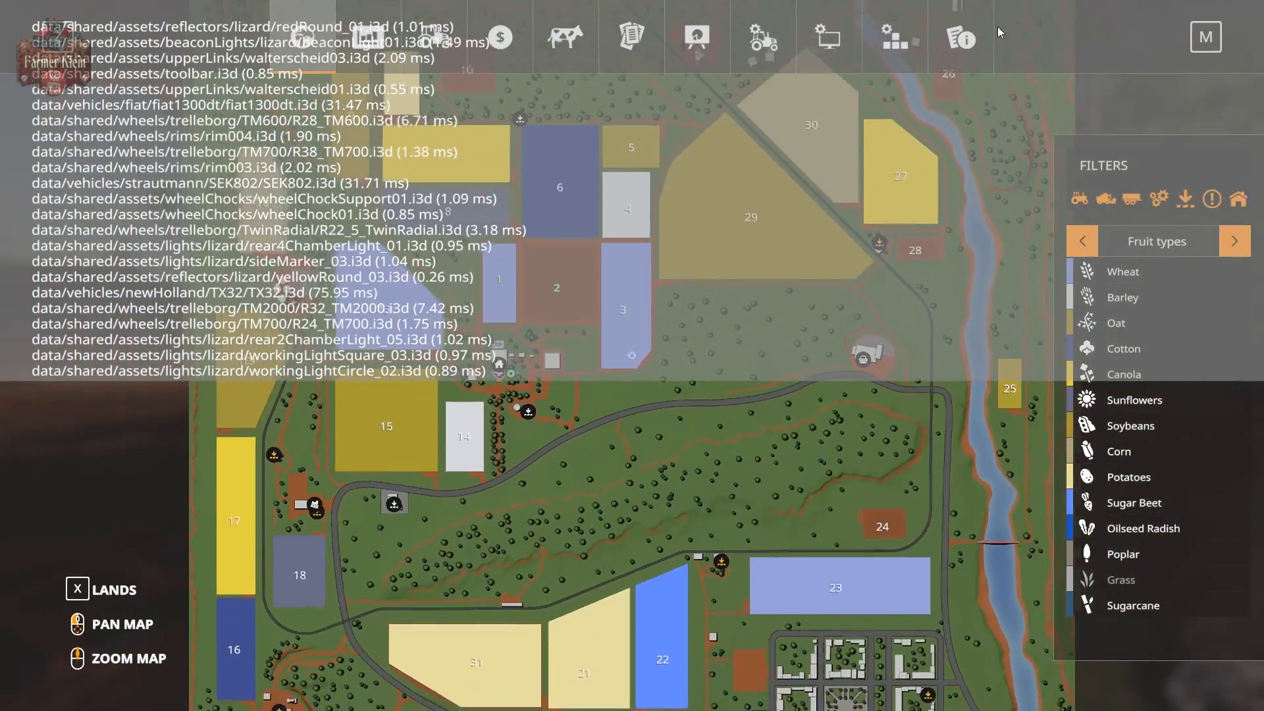
click(958, 26)
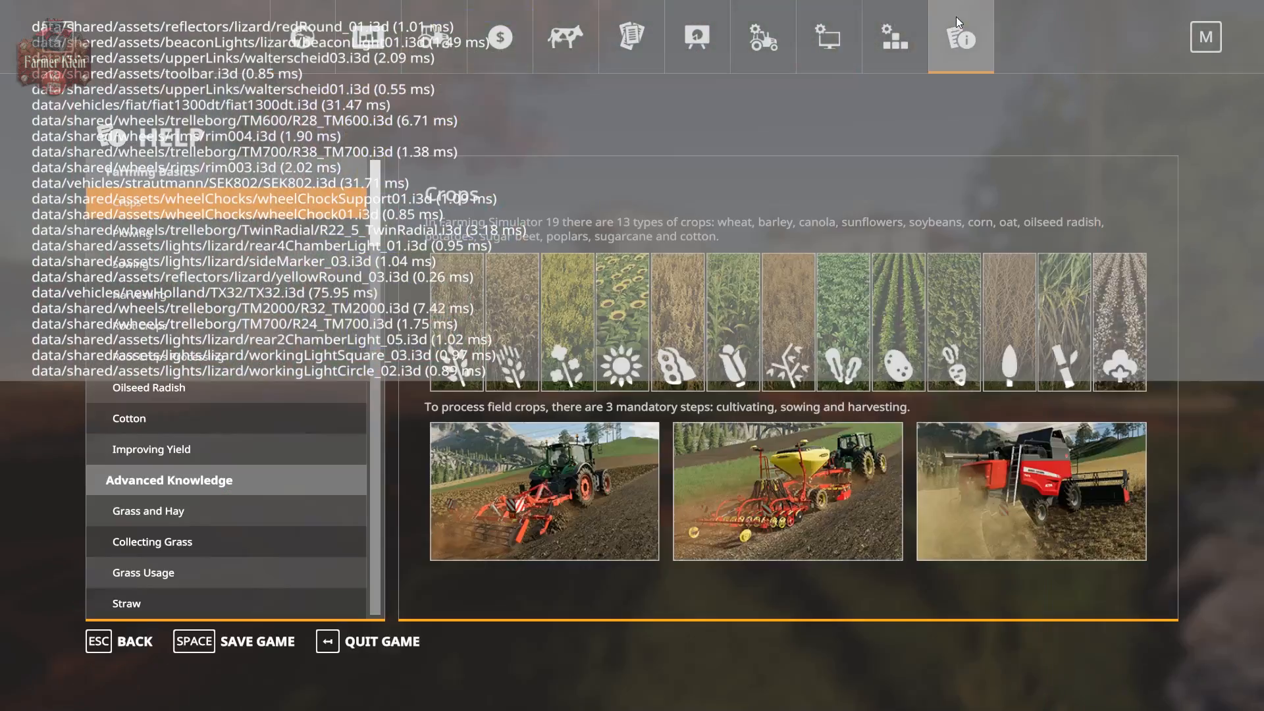
click(238, 642)
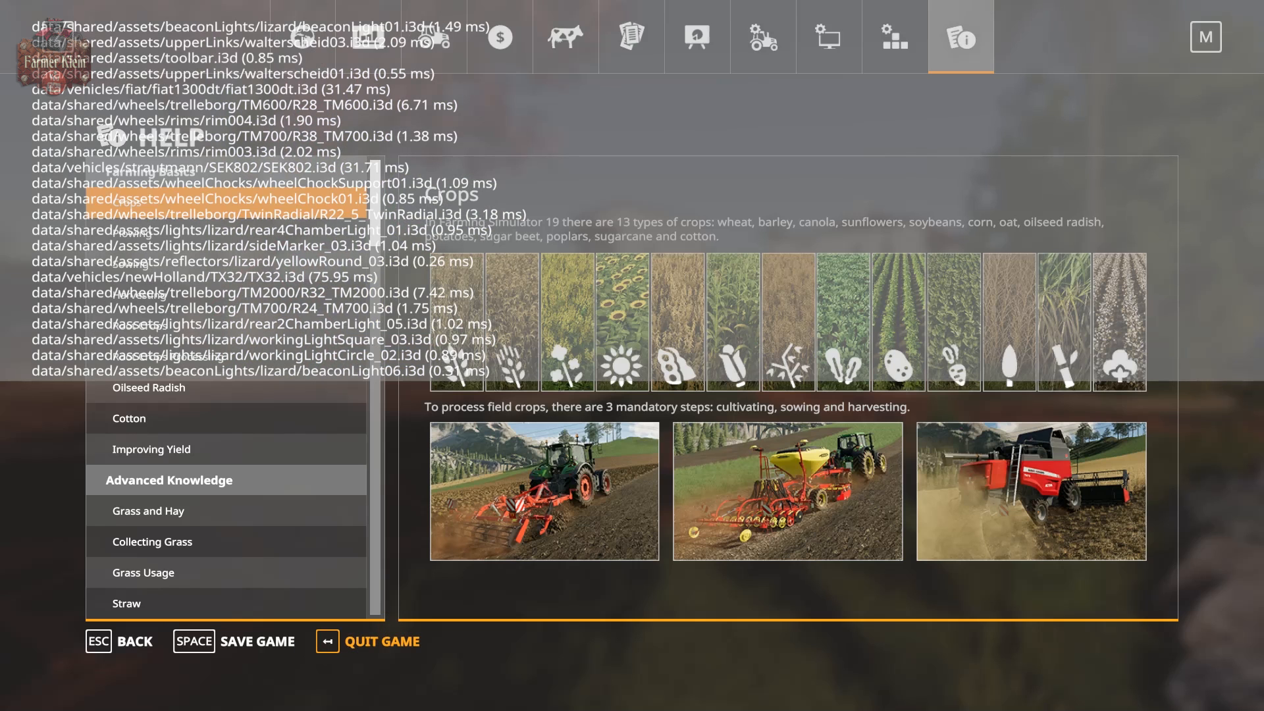
click(381, 642)
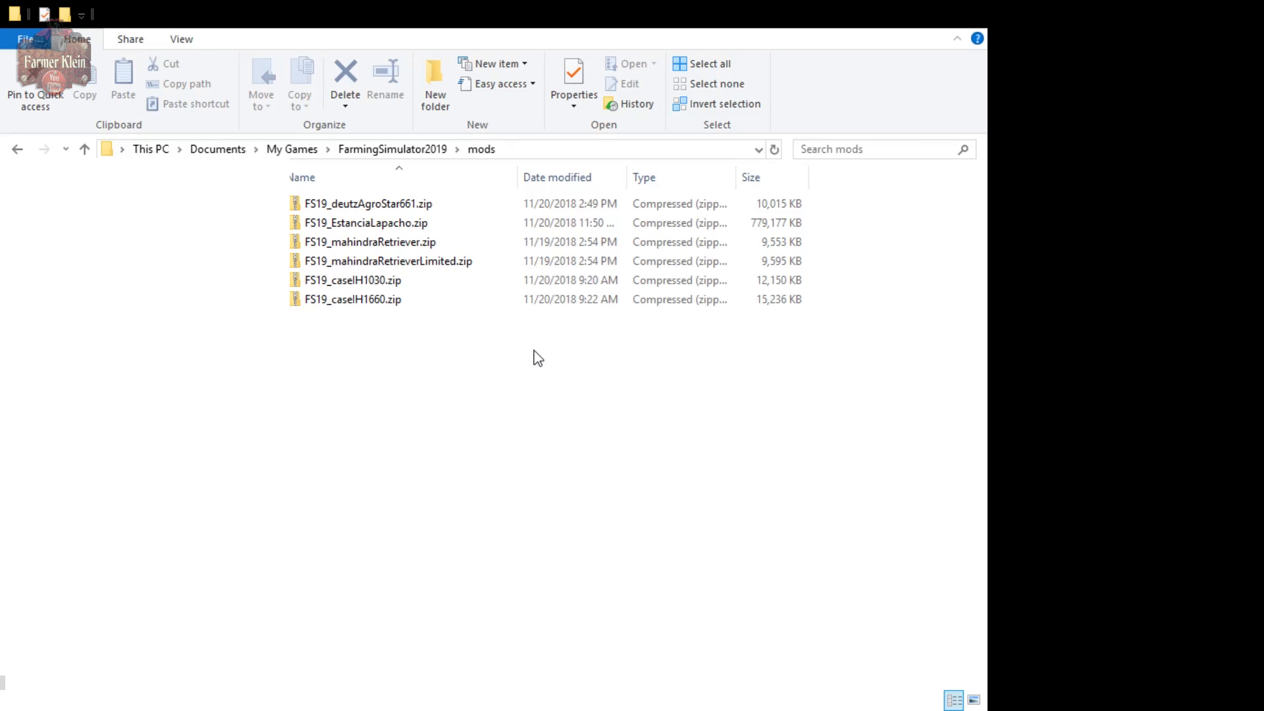
- Switch to File Explorer and create a folder named Ravenport_mods in the FarmingSimulator2019 folder, alongside mods
click(422, 151)
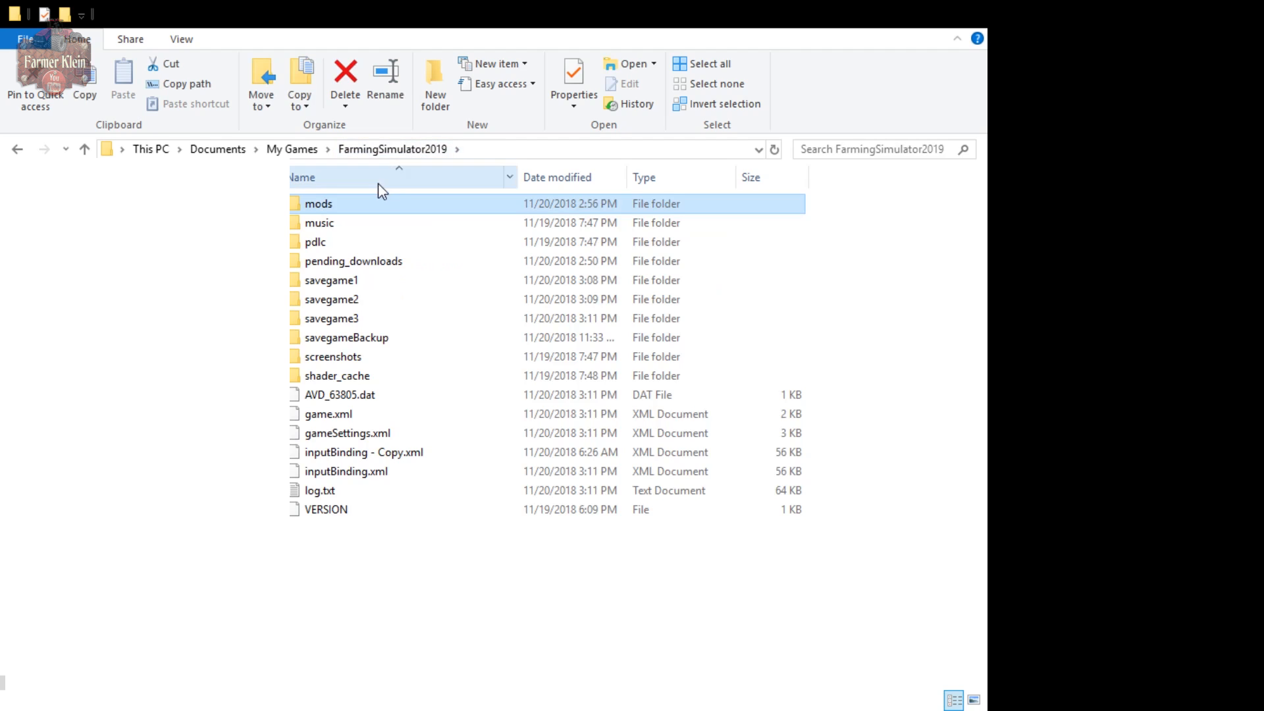
double_click(374, 203)
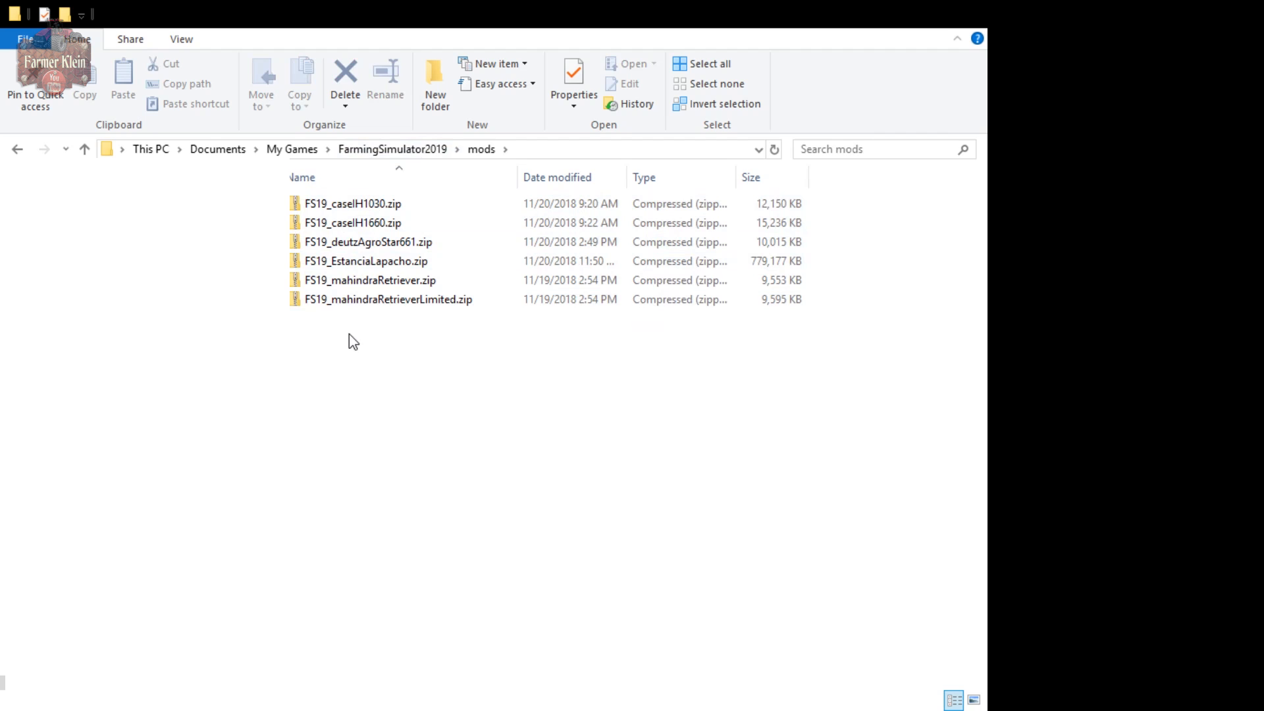
click(403, 150)
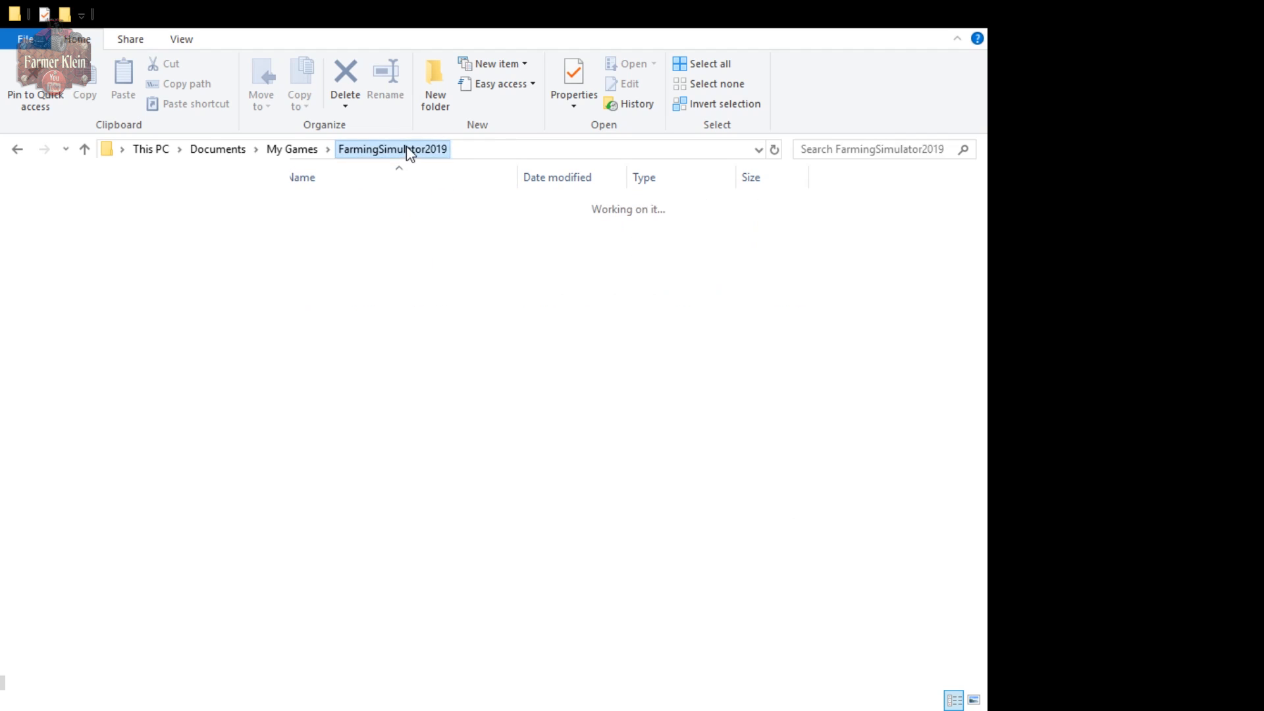
click(341, 573)
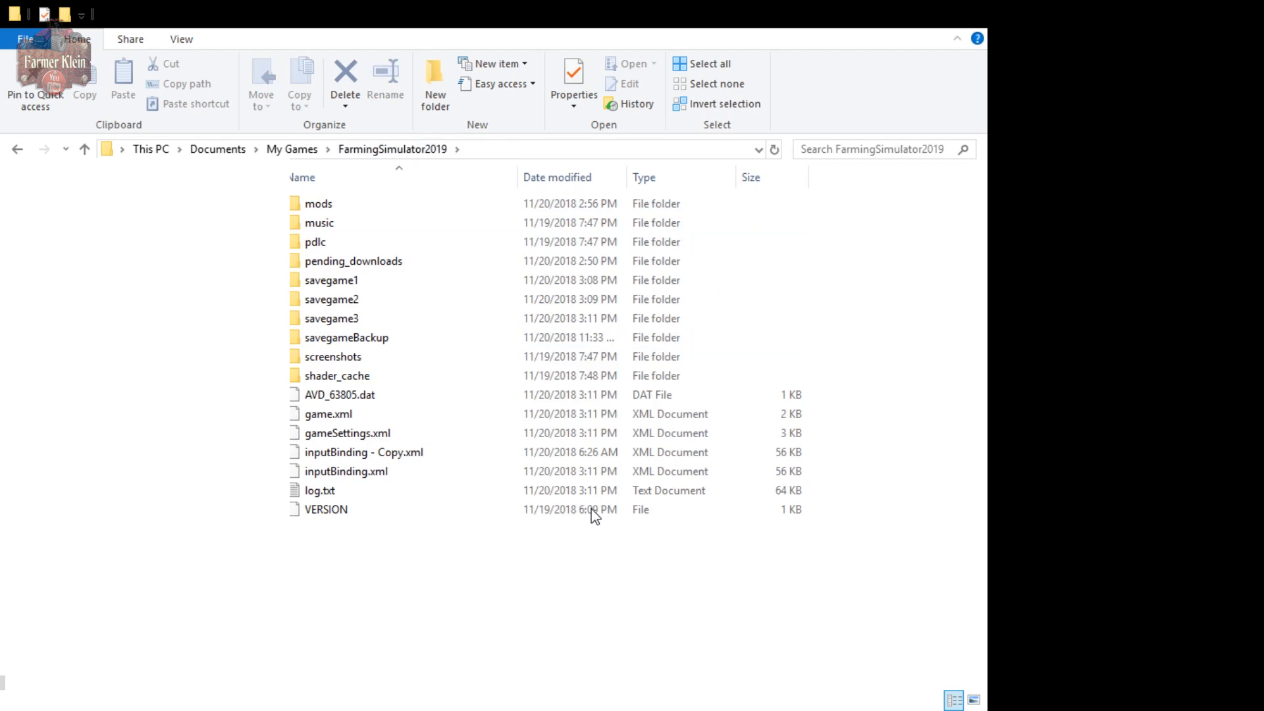
key(ctrl+shift+n)
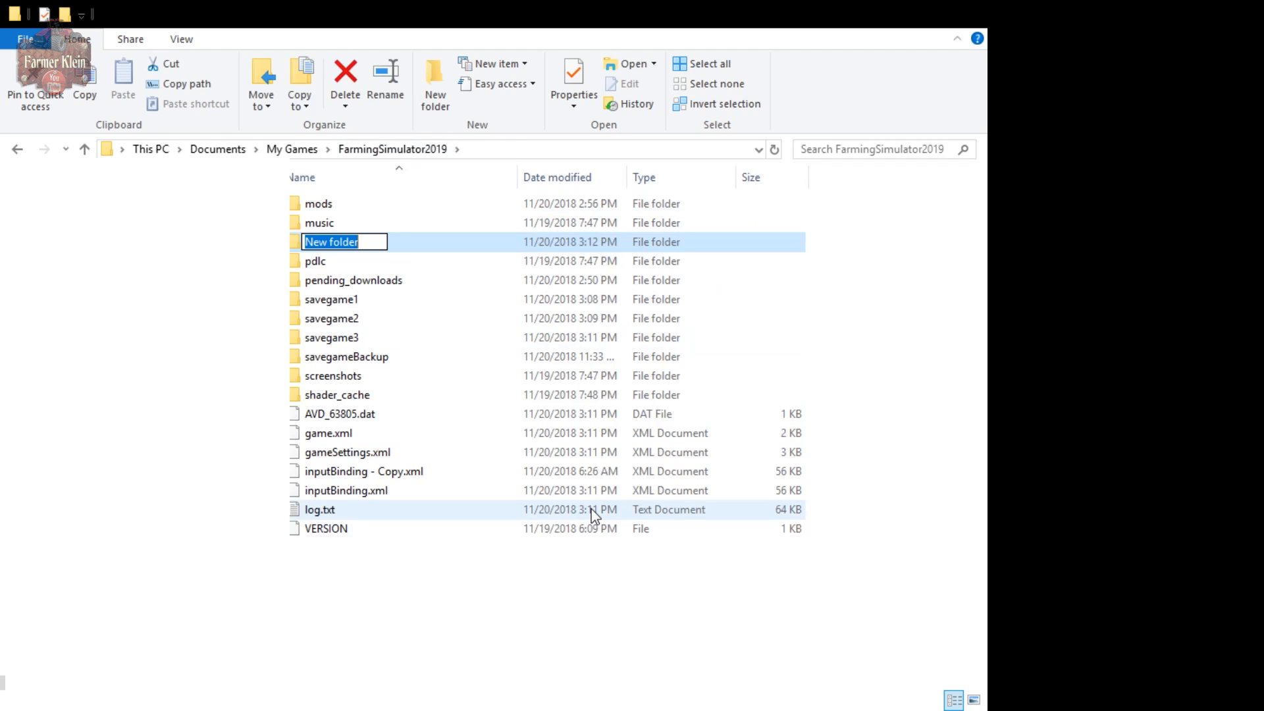
text(Ravenport_mods)
key(Return)
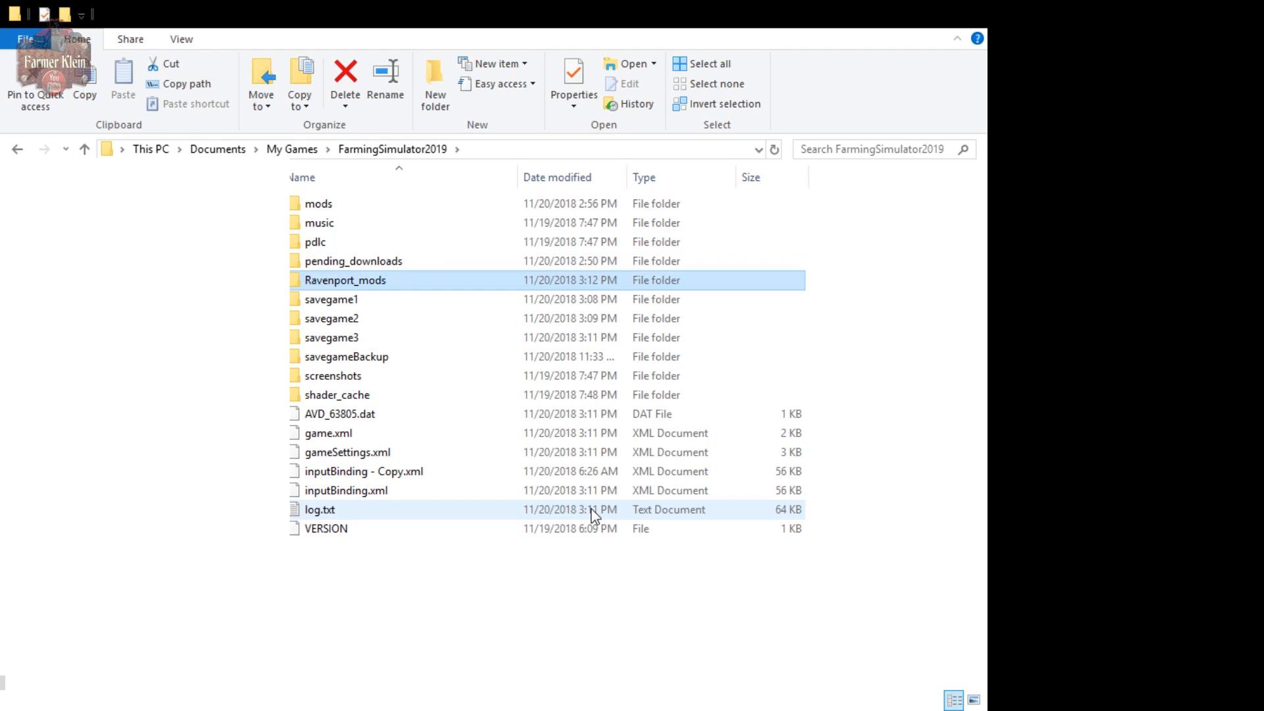
click(554, 583)
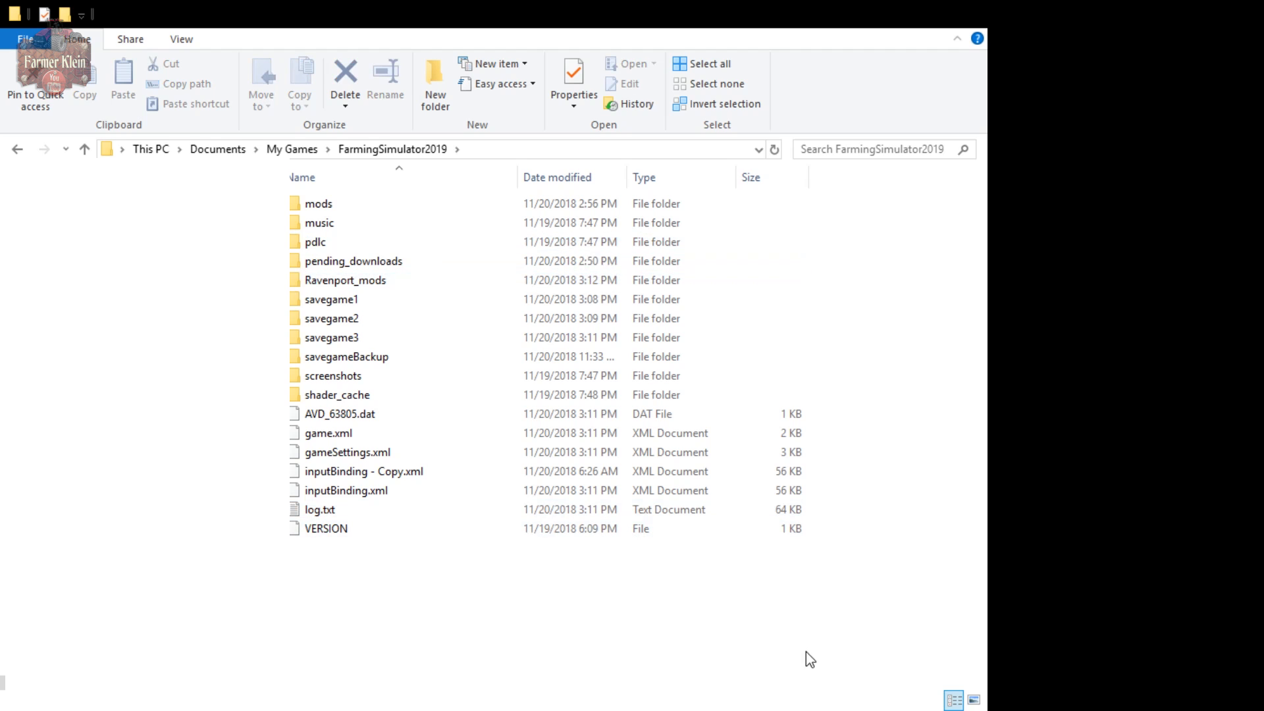
- Create another folder named Felsburnn_mods in the FarmingSimulator2019 folder
key(ctrl+shift+n)
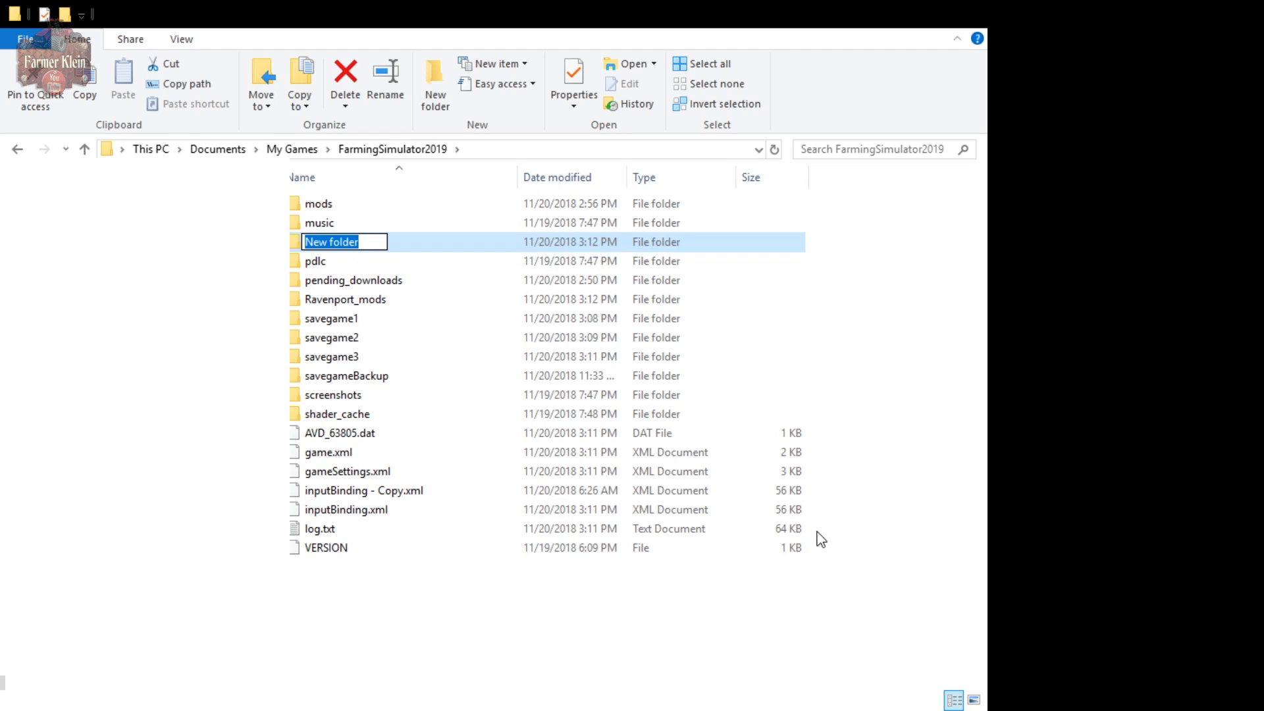
text(Fel)
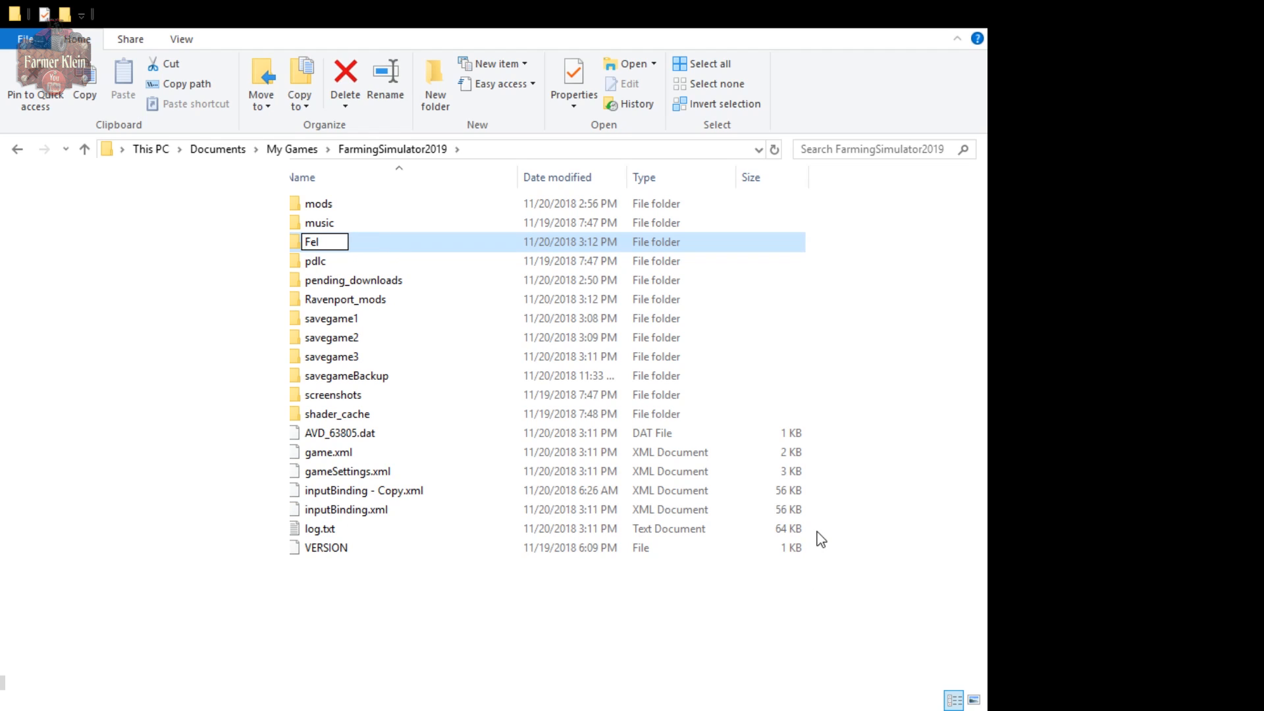
text(sburnn_mods)
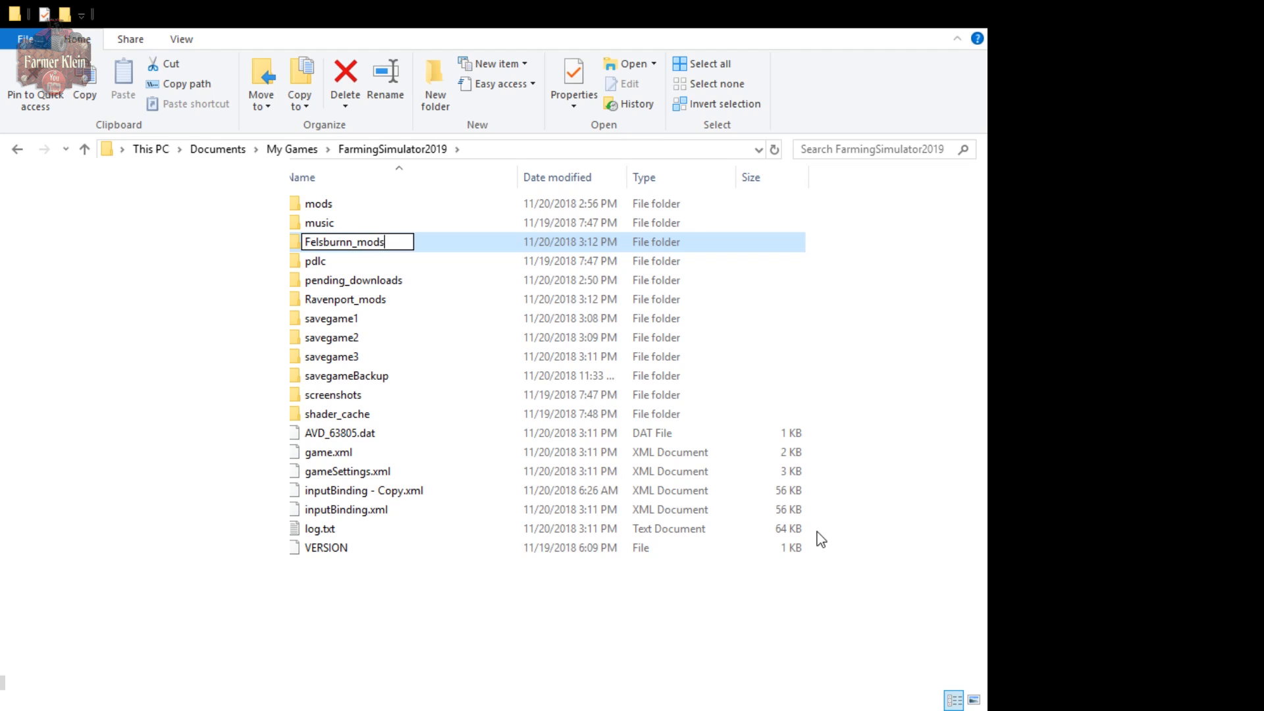
key(Return)
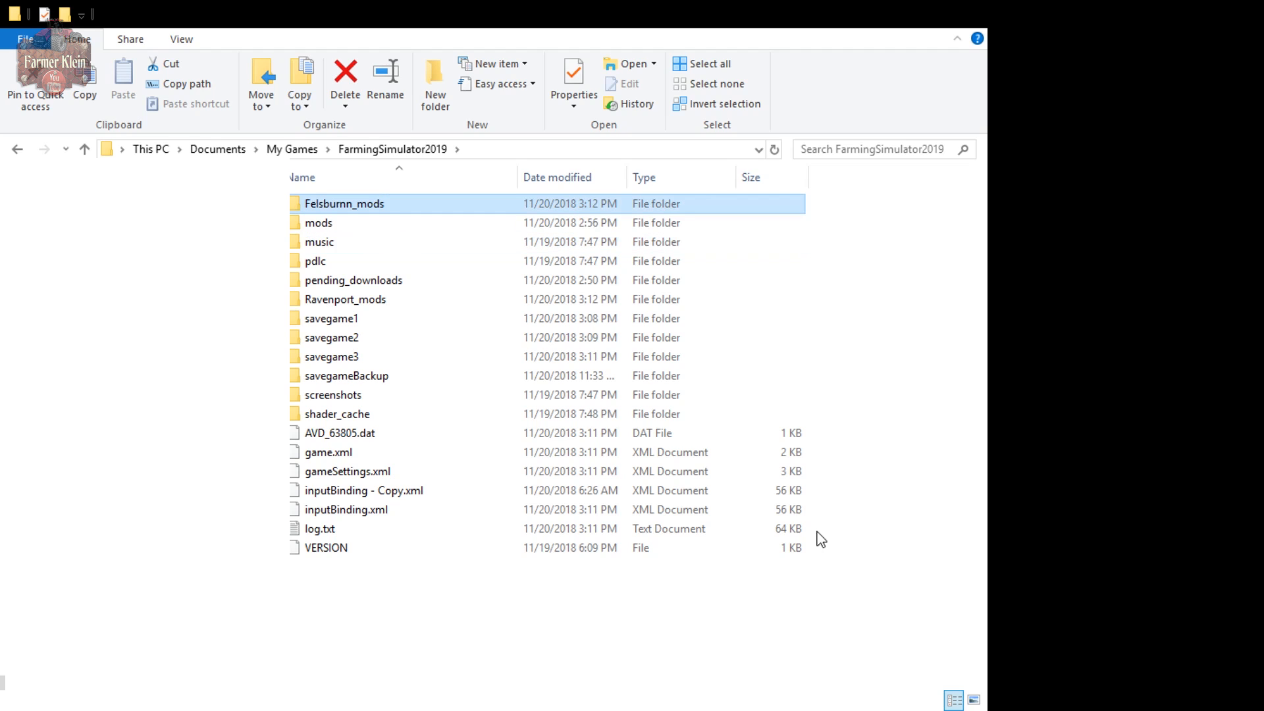
click(561, 632)
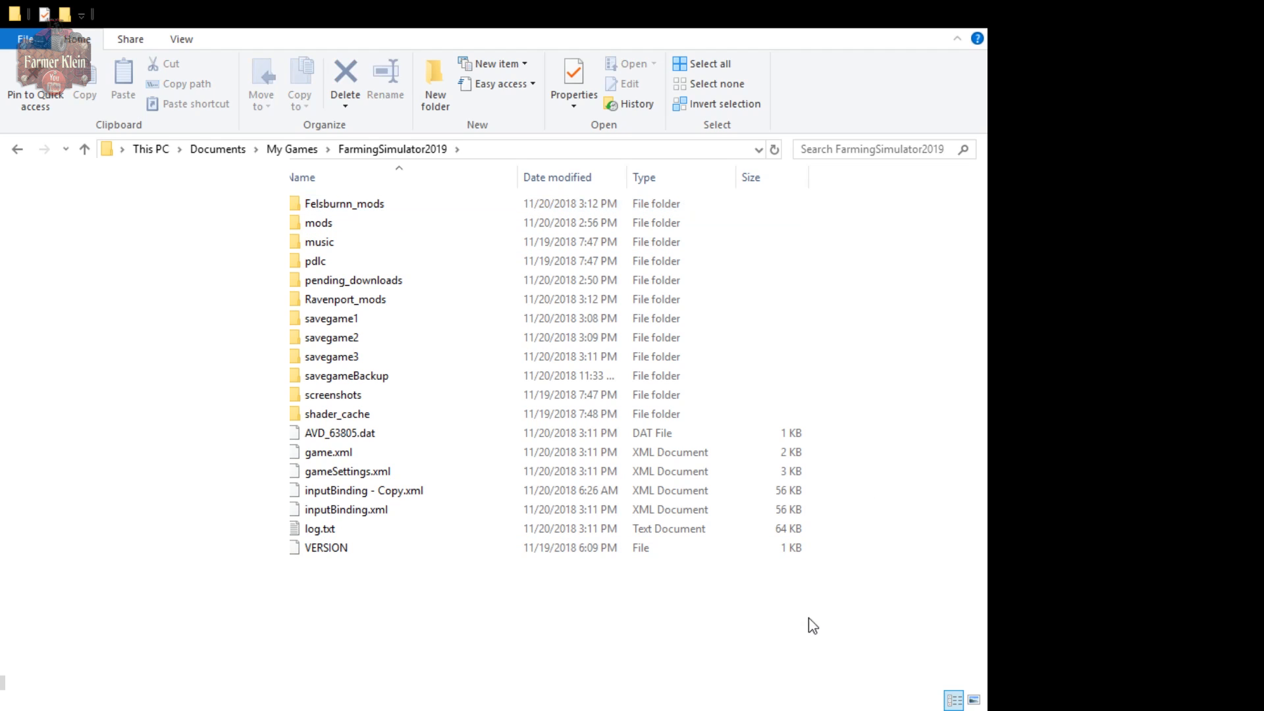
- Create a third folder named Lapacho_mods in the FarmingSimulator2019 folder
key(ctrl+shift+n)
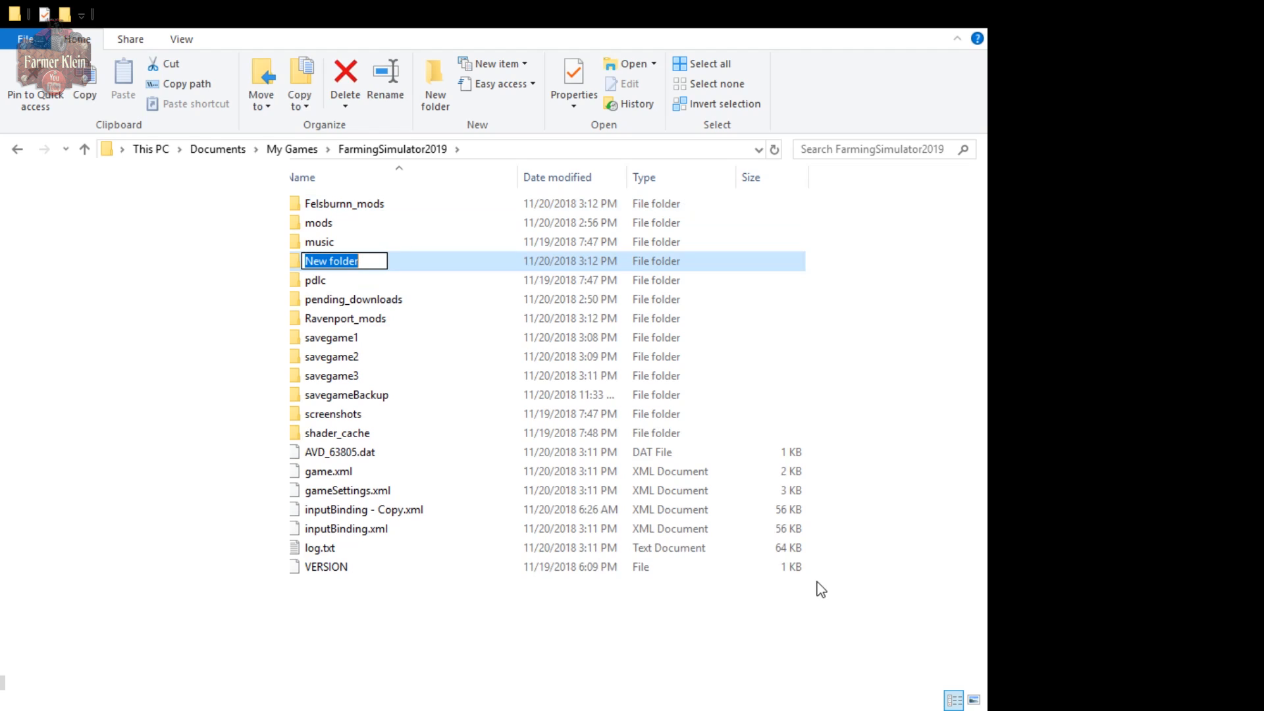
text(Lapacho_mods)
key(Return)
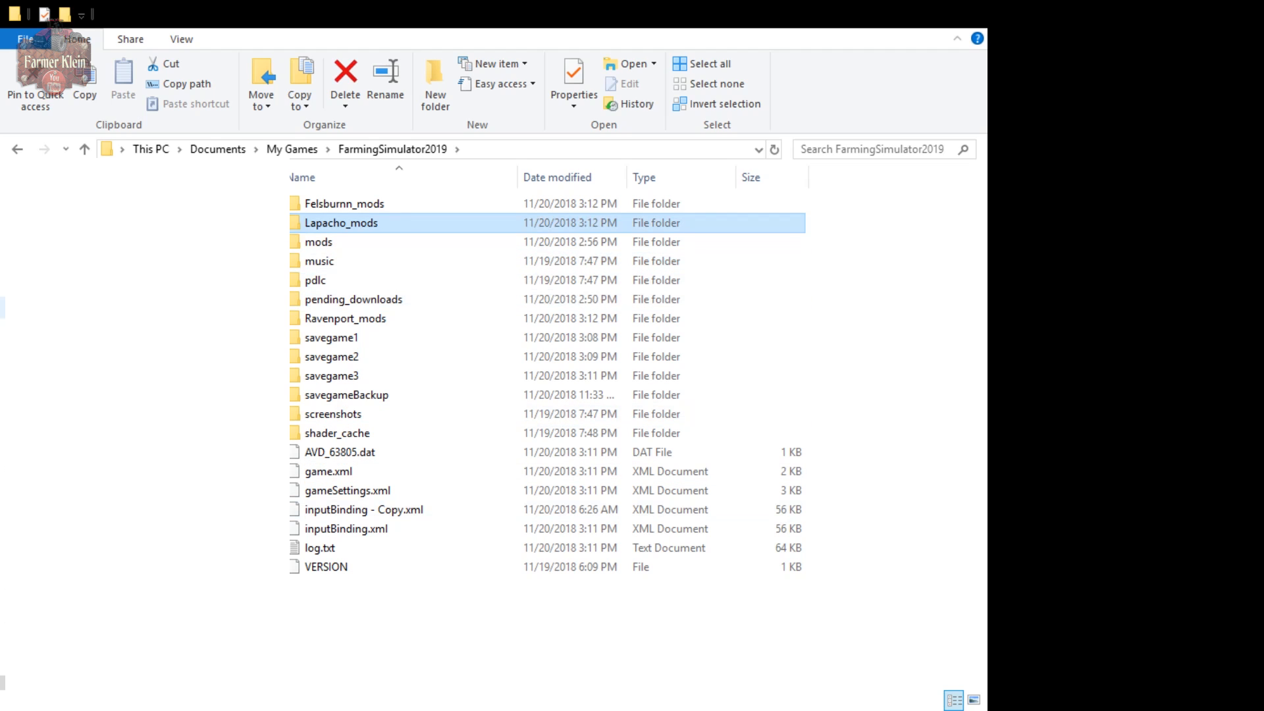
- Copy FS19_caseIH1030.zip, FS19_caseIH1660.zip and FS19_EstanciaLapacho.zip from the mods folder into Lapacho_mods
click(323, 251)
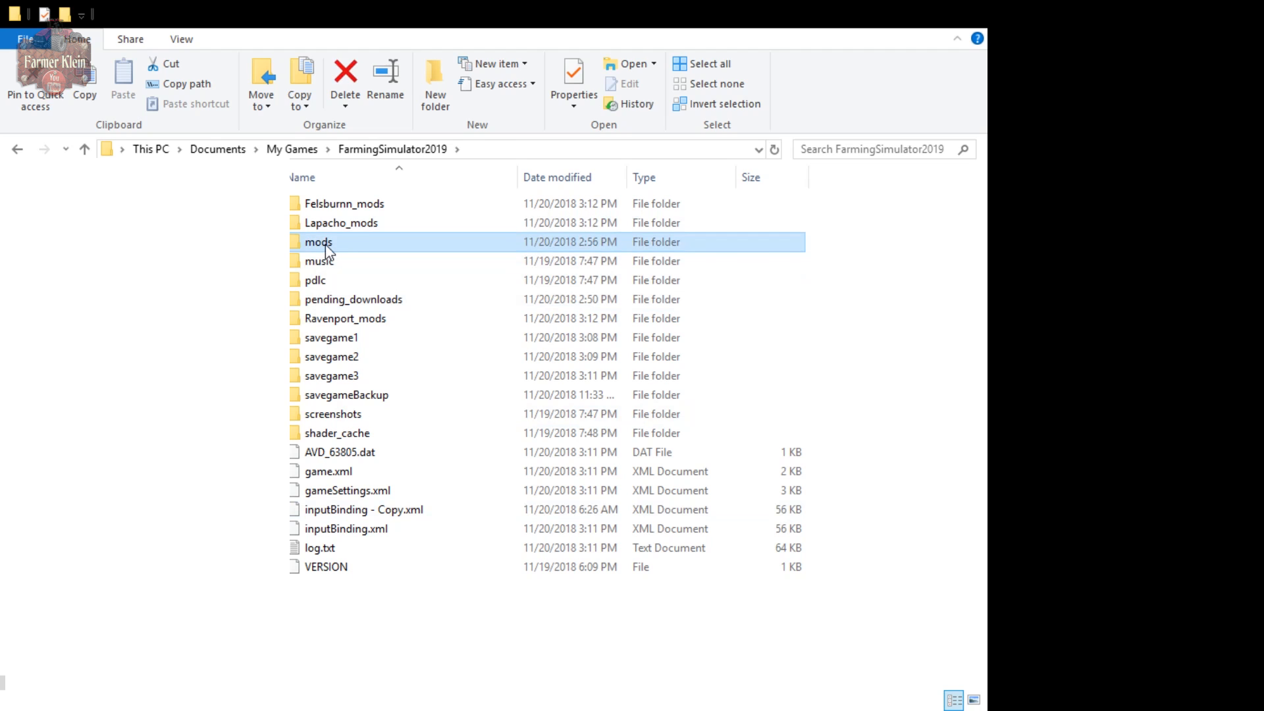
double_click(325, 244)
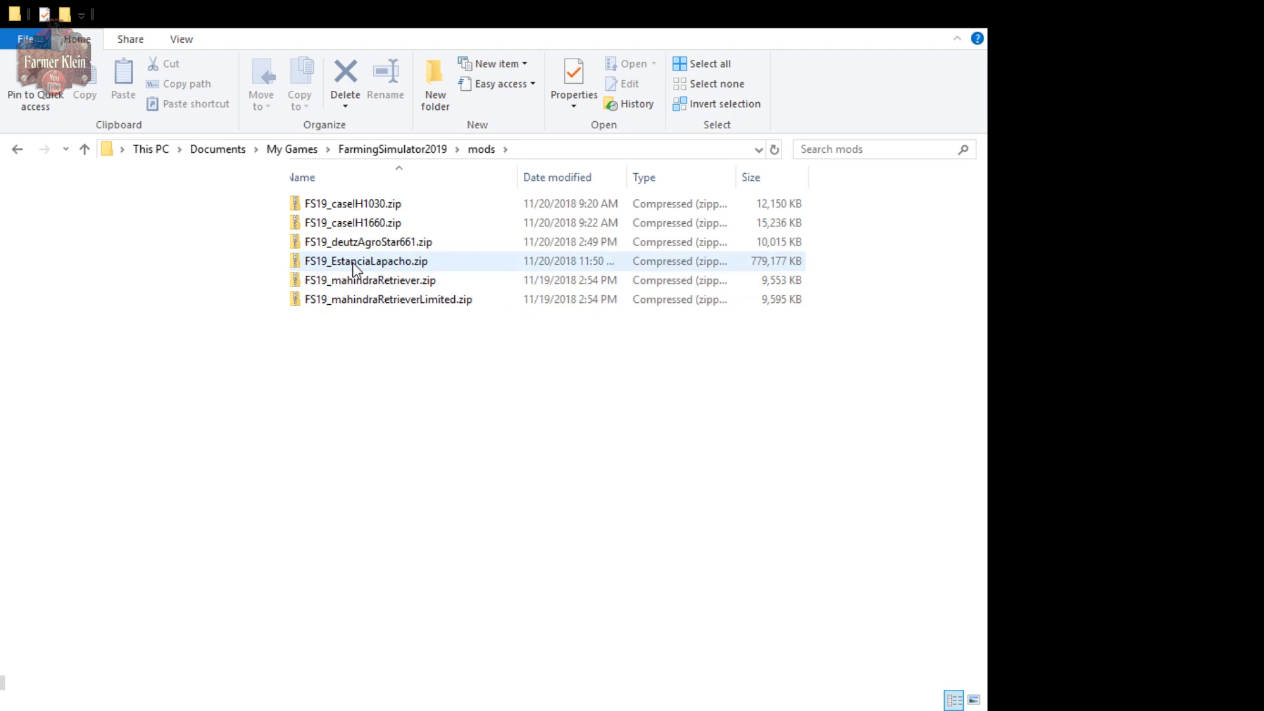
click(354, 264)
ctrl+click(349, 223)
ctrl+click(347, 208)
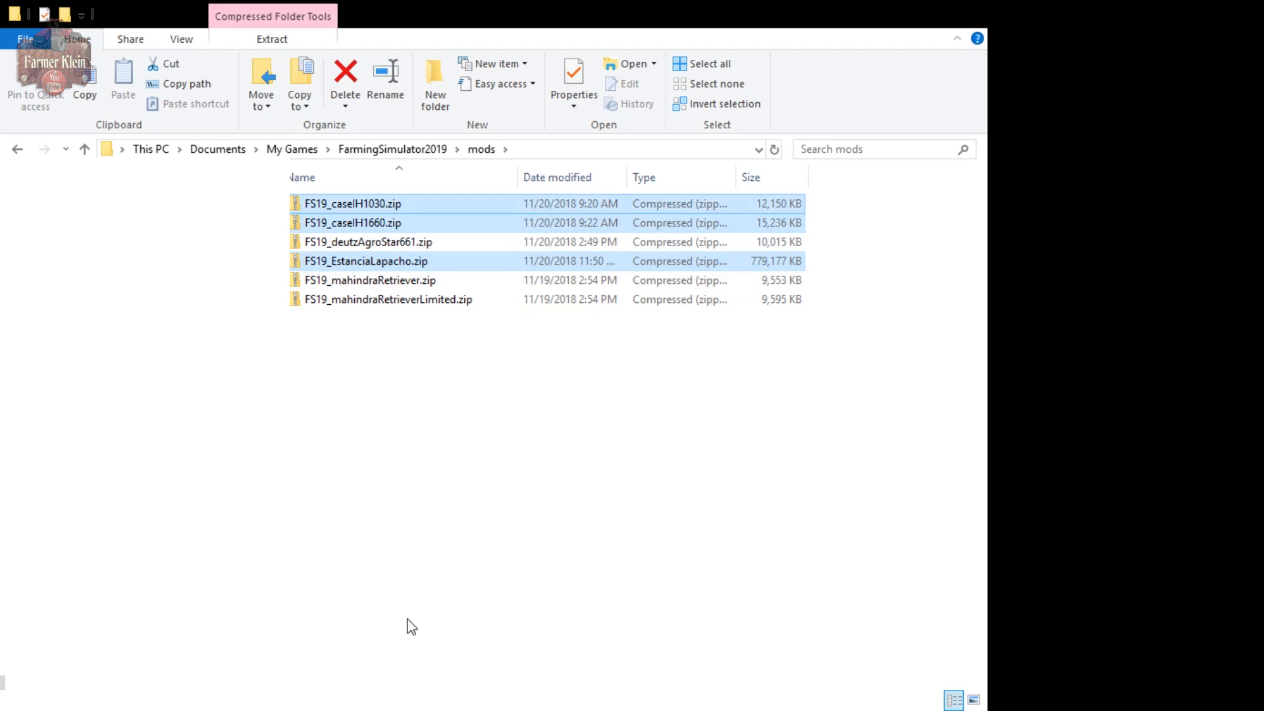
click(370, 153)
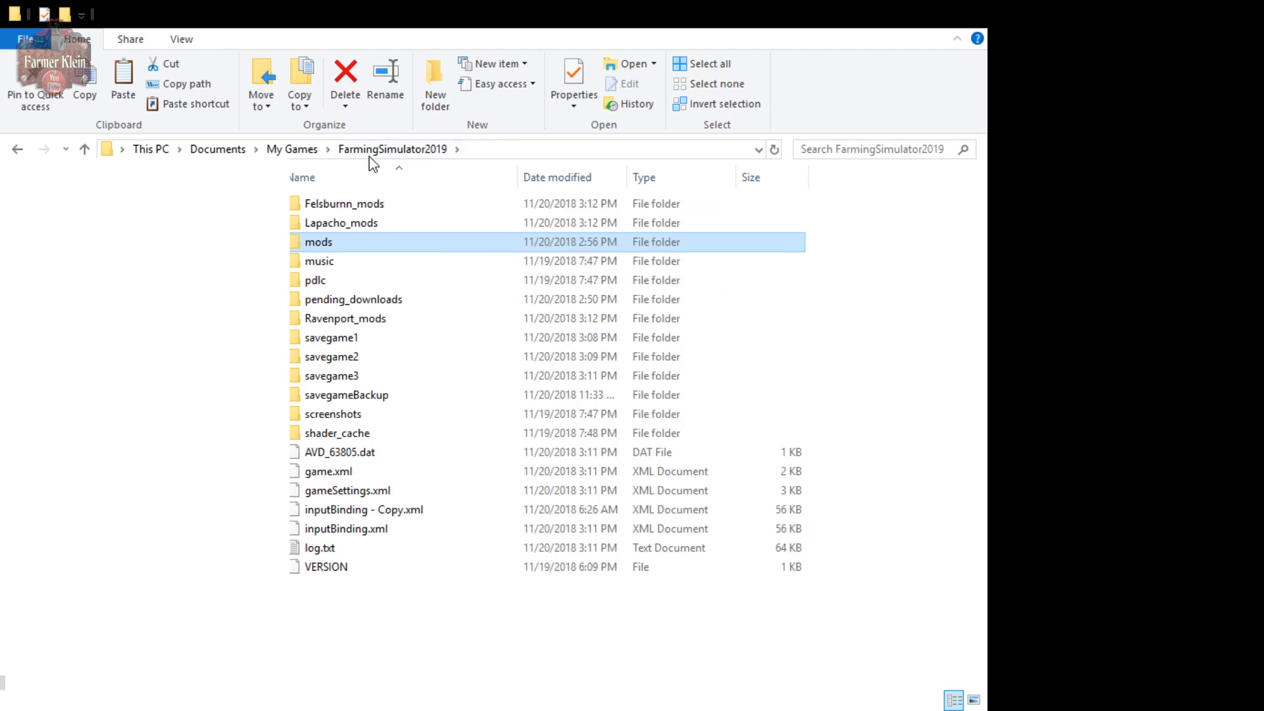
double_click(360, 224)
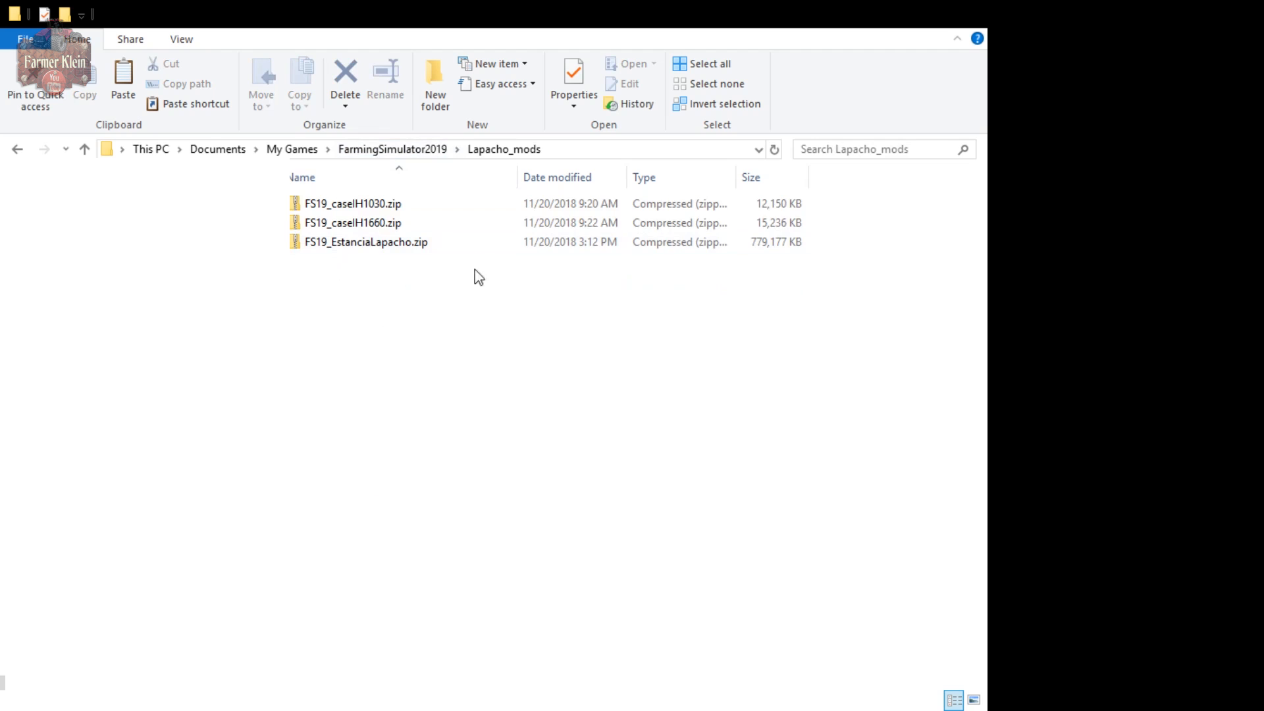
key(ctrl+a)
- Copy FS19_caseIH1030.zip, FS19_caseIH1660.zip and FS19_mahindraRetriever.zip from the mods folder into Ravenport_mods
click(410, 152)
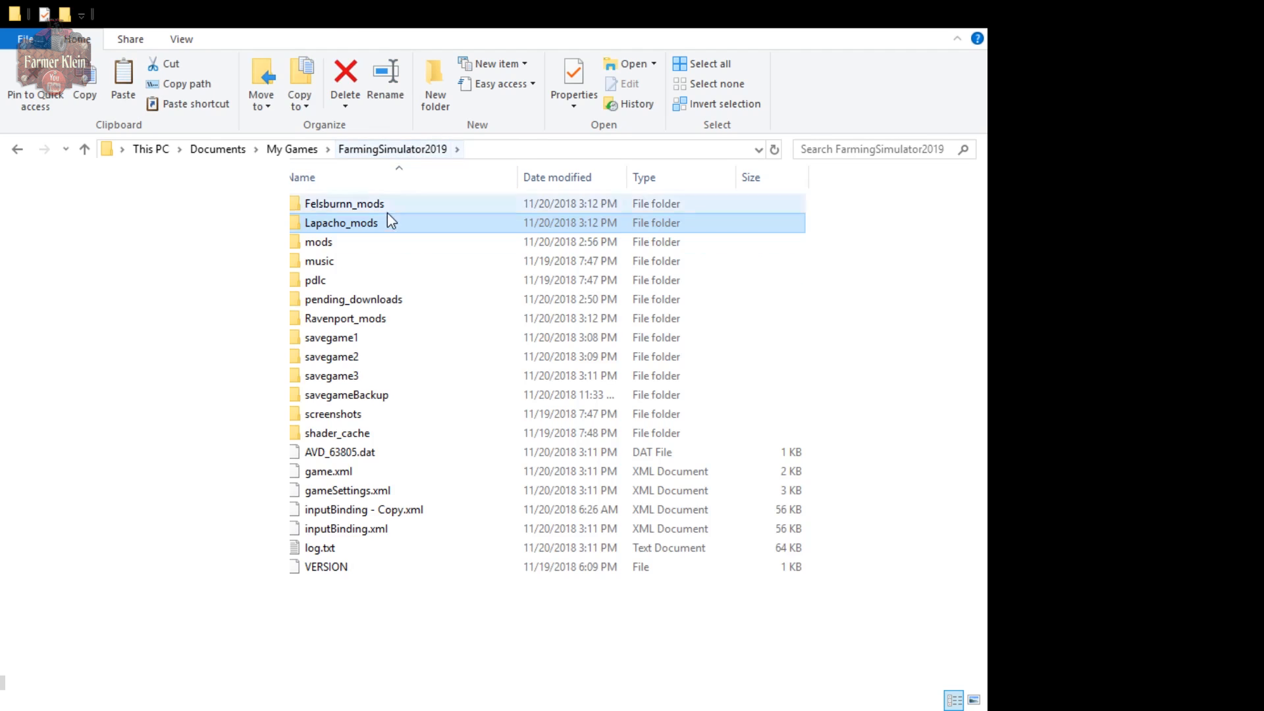
double_click(370, 241)
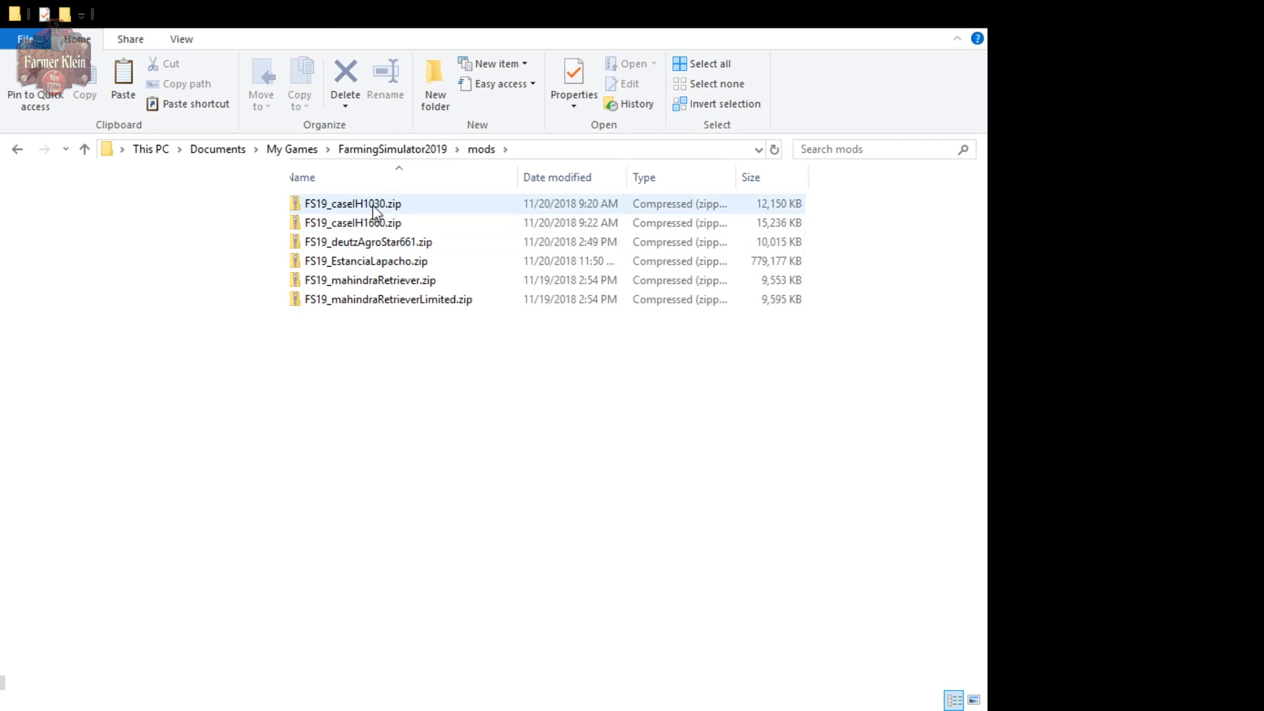
click(375, 203)
ctrl+click(374, 223)
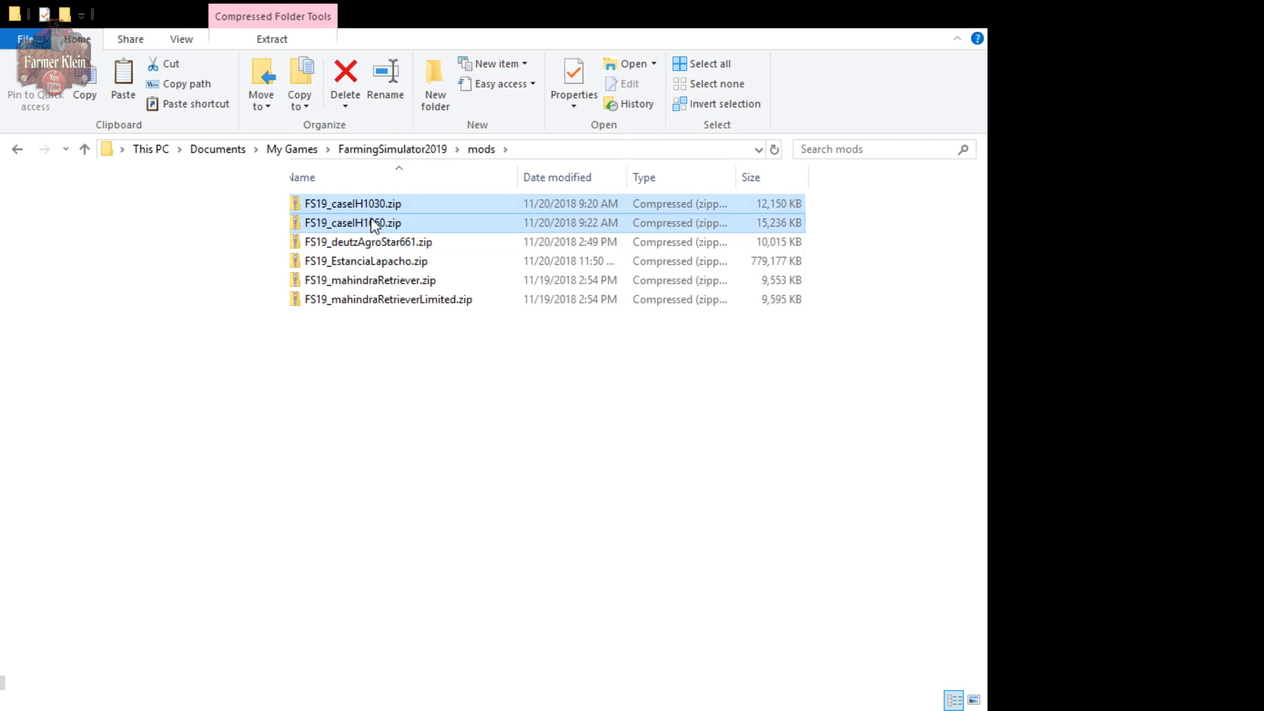
ctrl+click(375, 280)
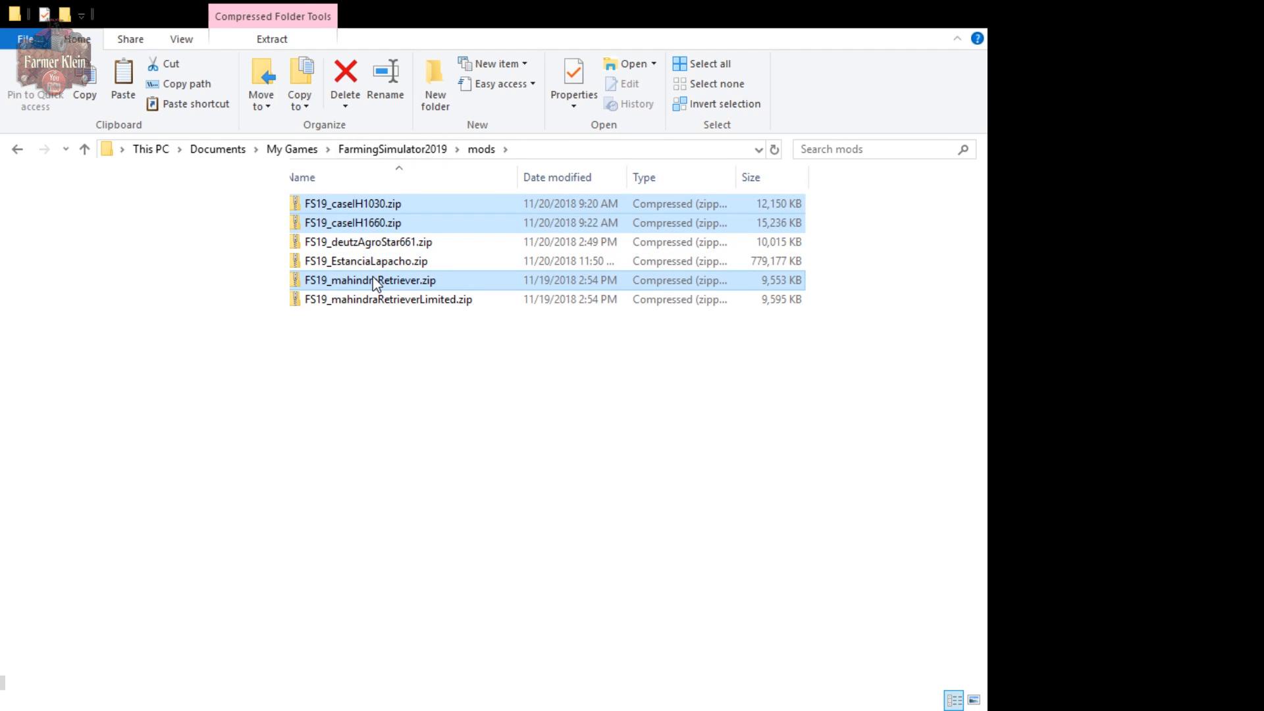
click(376, 150)
double_click(352, 321)
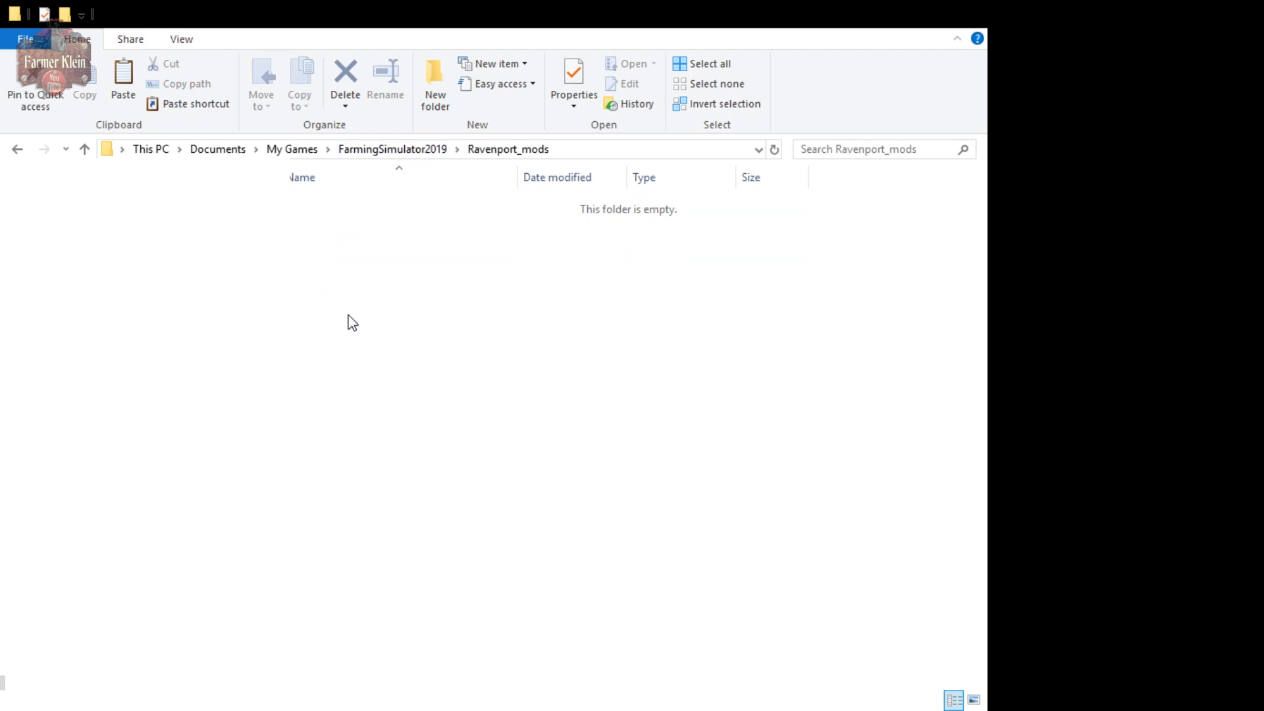
key(ctrl+v)
click(355, 353)
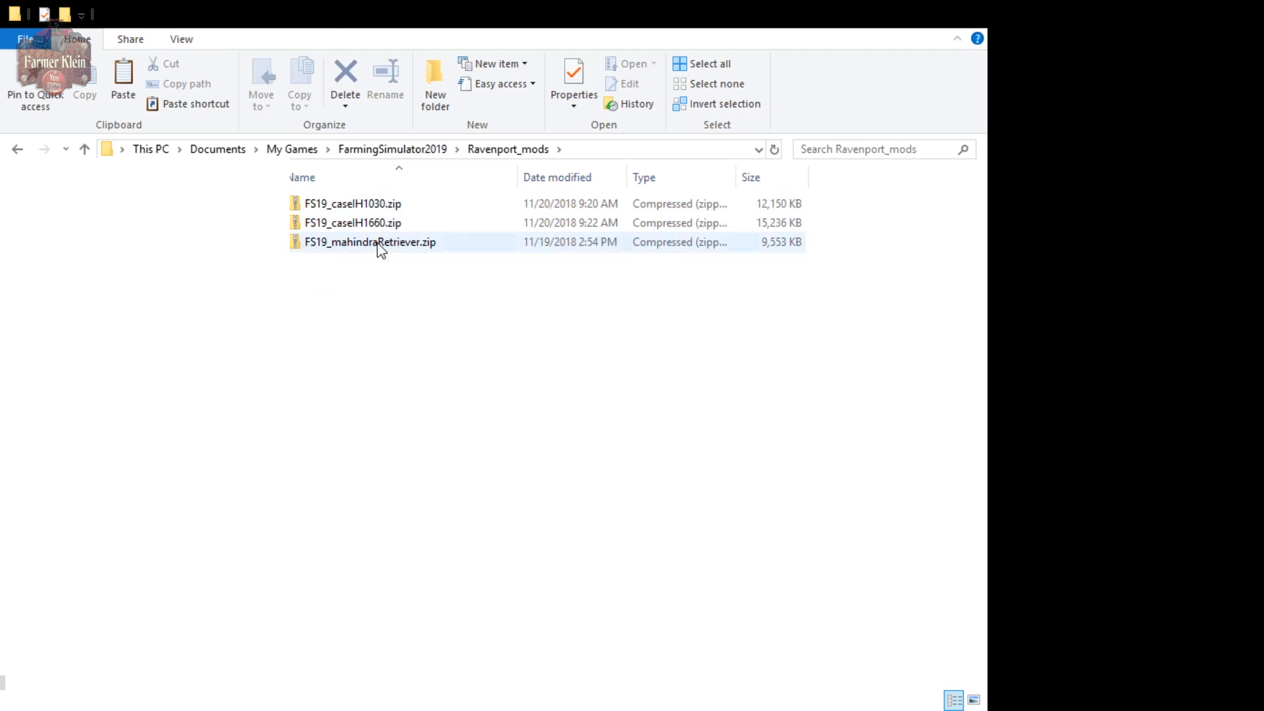
- Copy FS19_deutzAgroStar661.zip and FS19_mahindraRetrieverLimited.zip from the mods folder into Felsburnn_mods
click(394, 150)
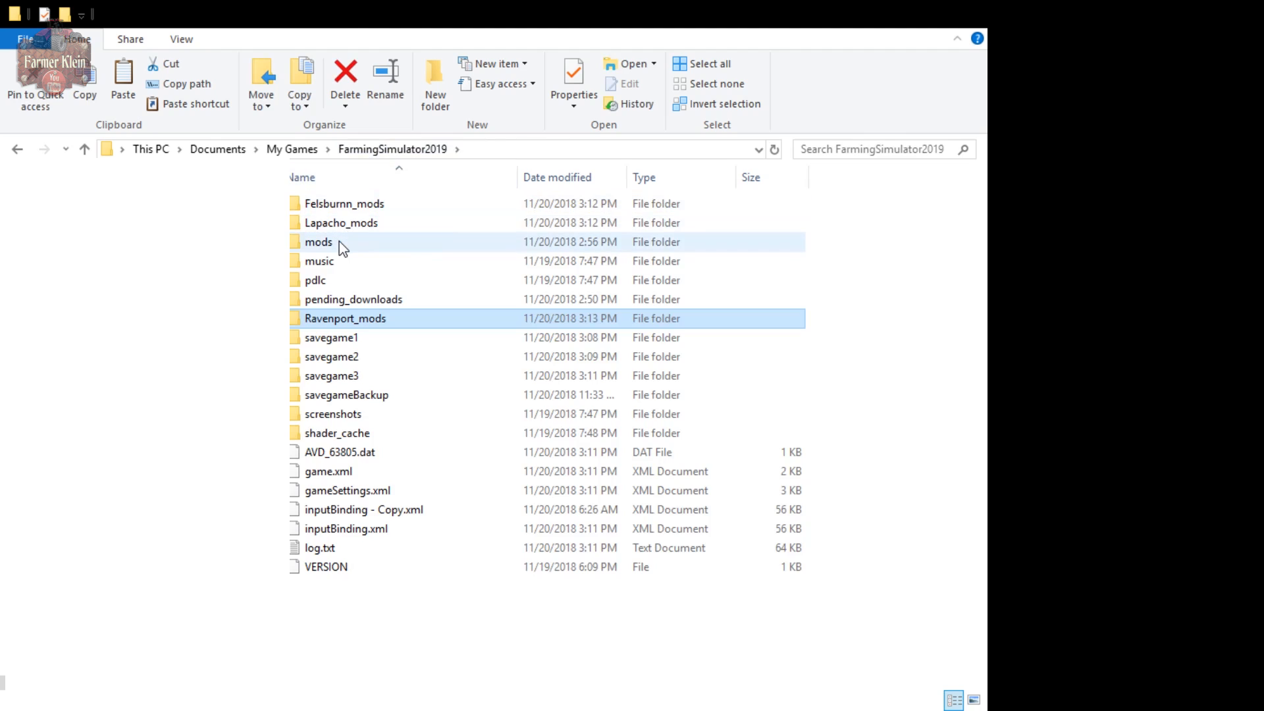
double_click(338, 241)
click(341, 249)
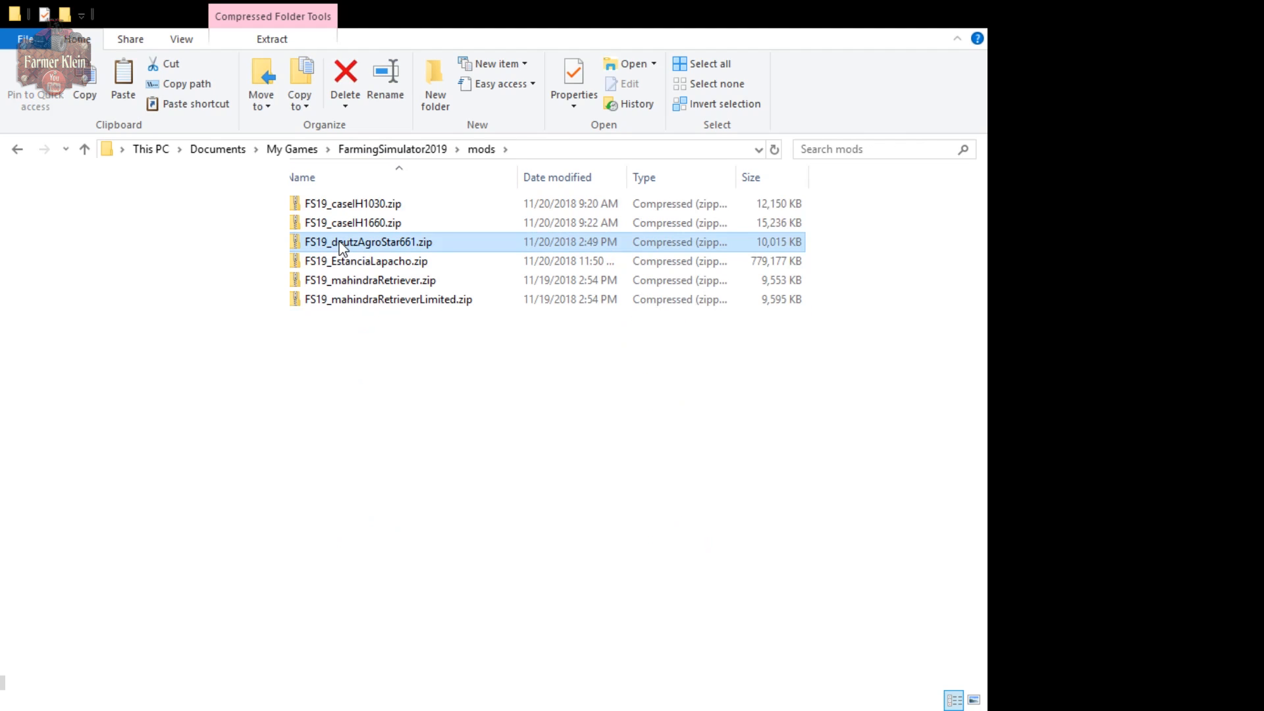
shift+click(331, 302)
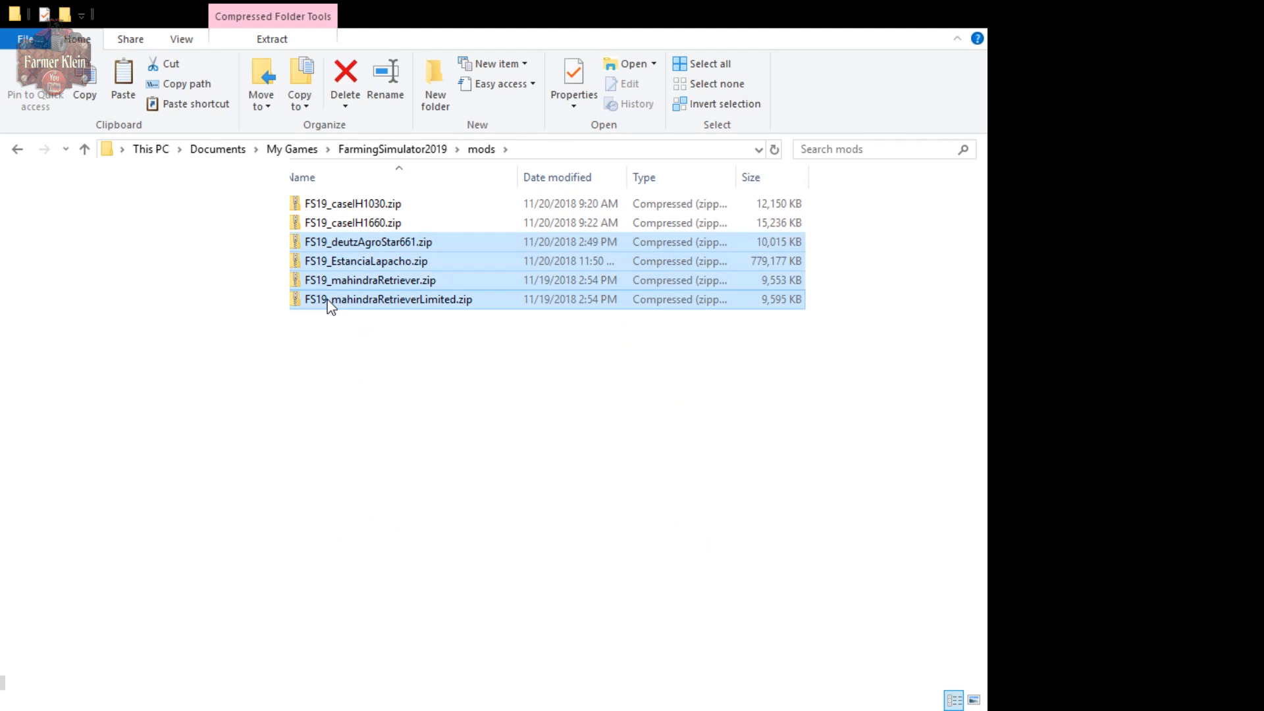
click(338, 242)
ctrl+click(332, 301)
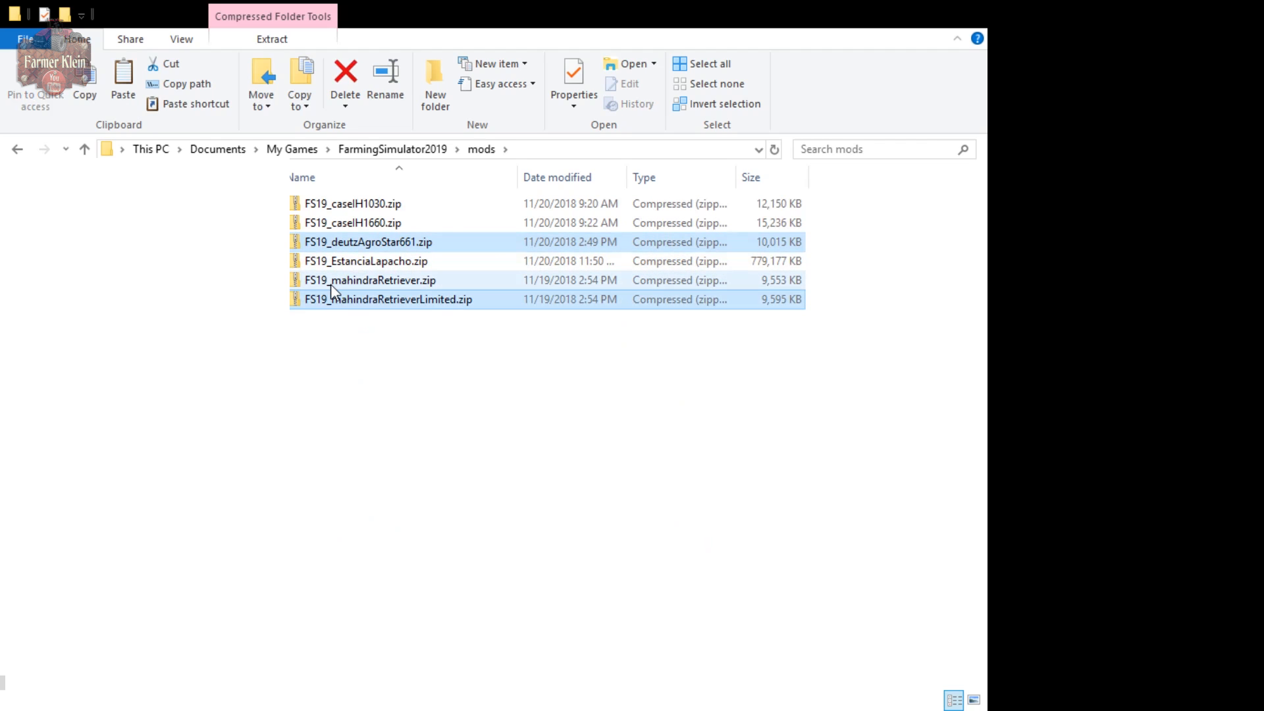
click(393, 149)
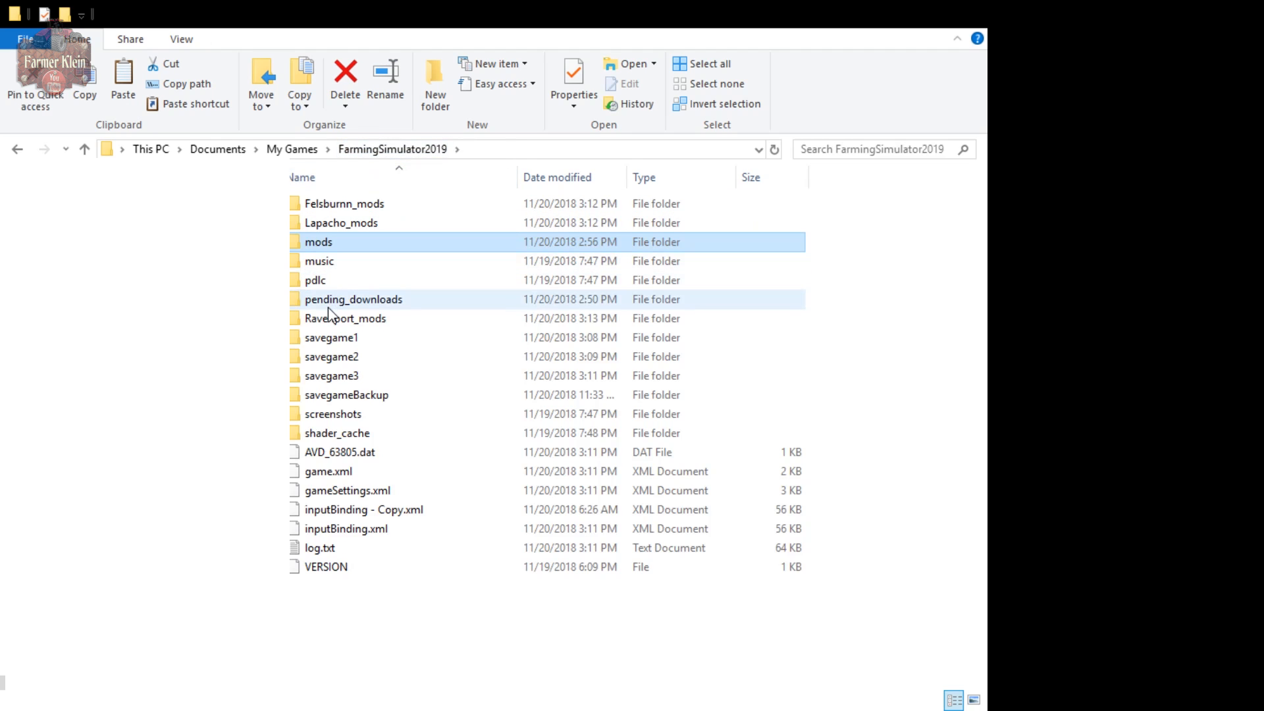
double_click(342, 209)
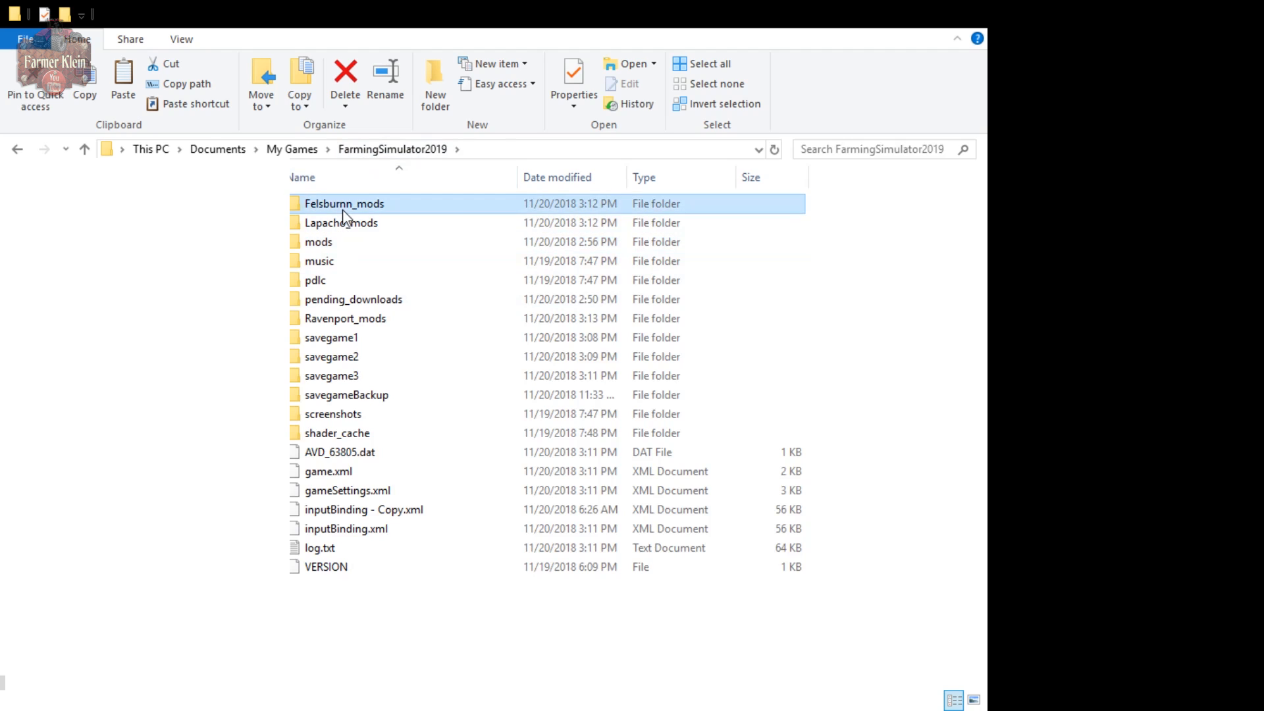
key(ctrl+v)
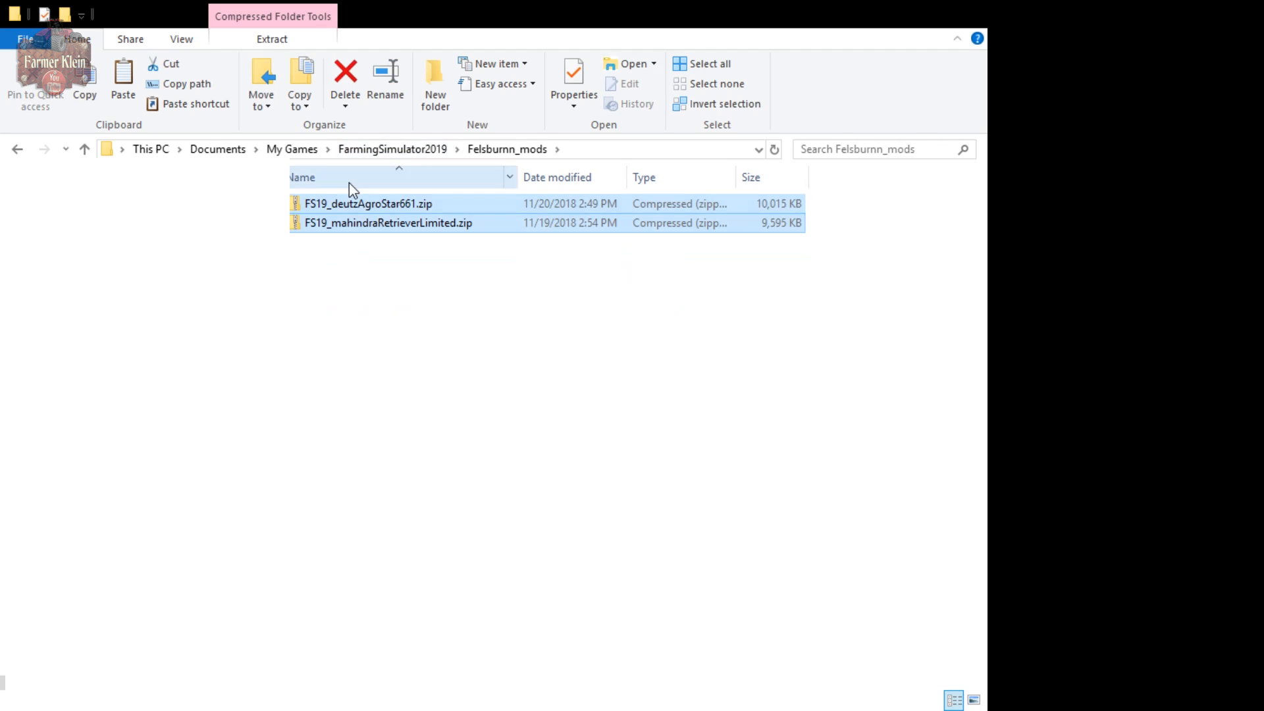
- Rename the mods folder in FarmingSimulator2019 to main_mods
click(361, 150)
click(327, 245)
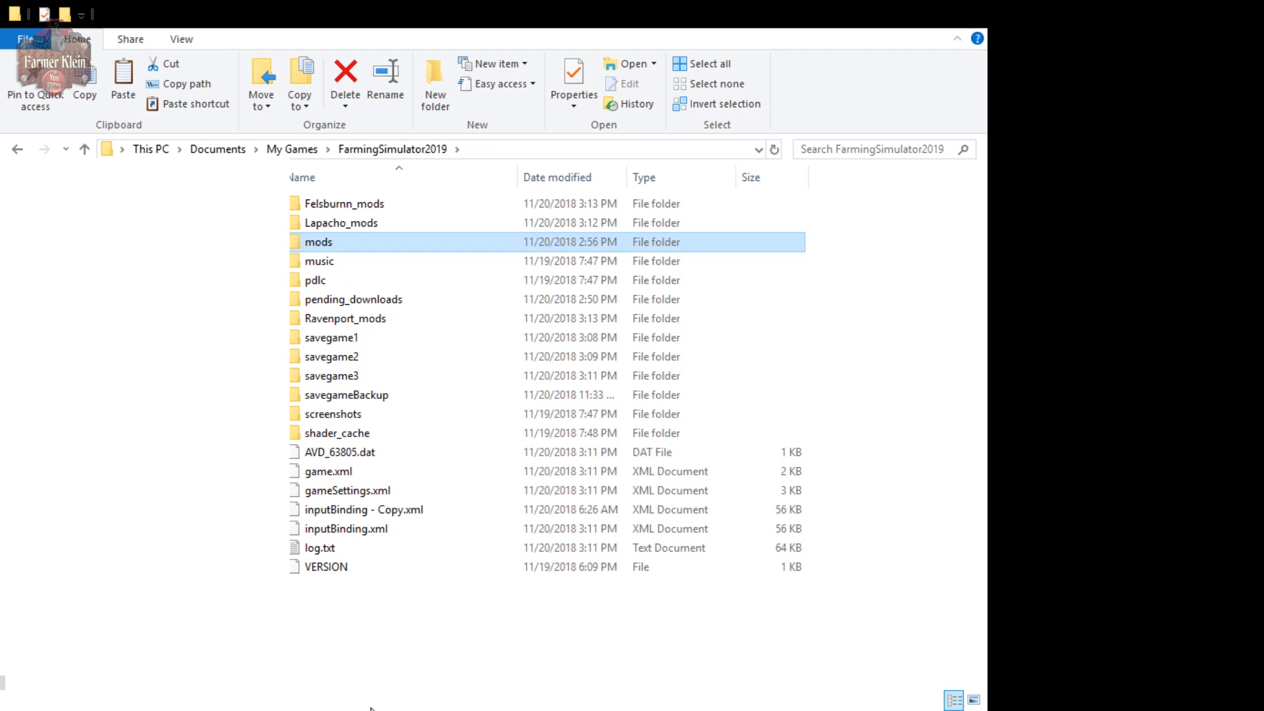
key(F2)
key(Left)
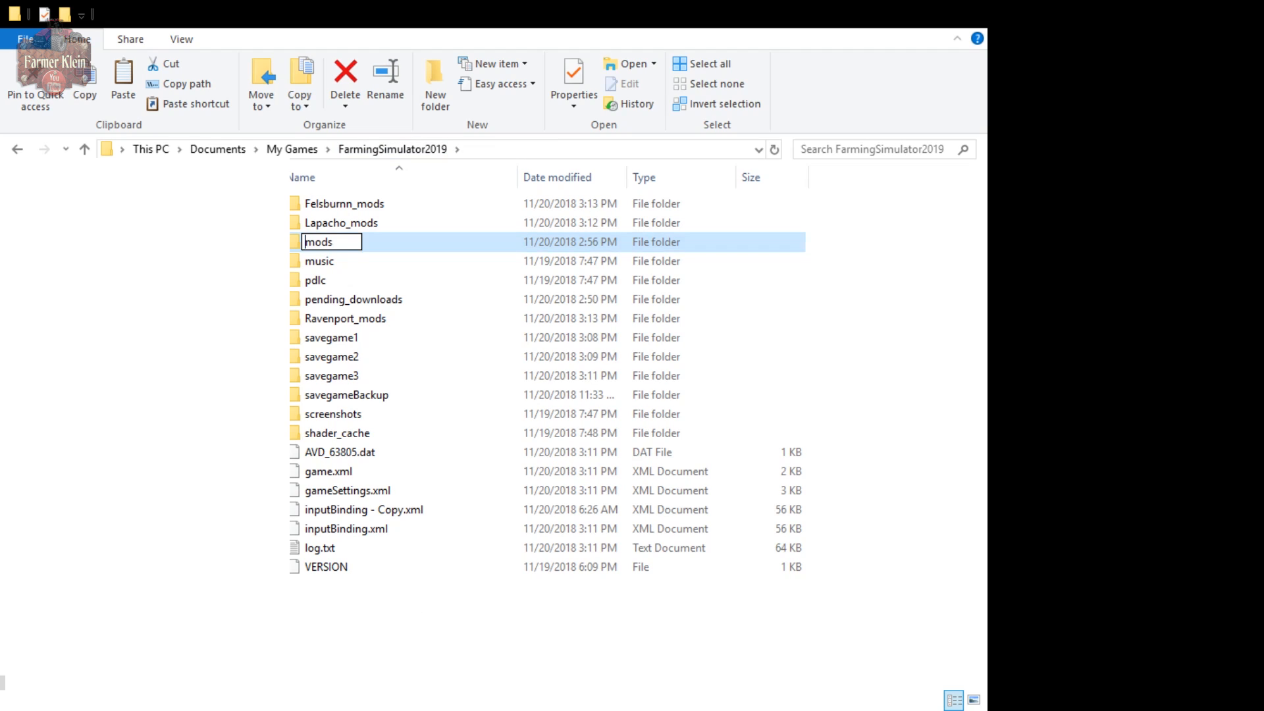
text(main_)
key(Return)
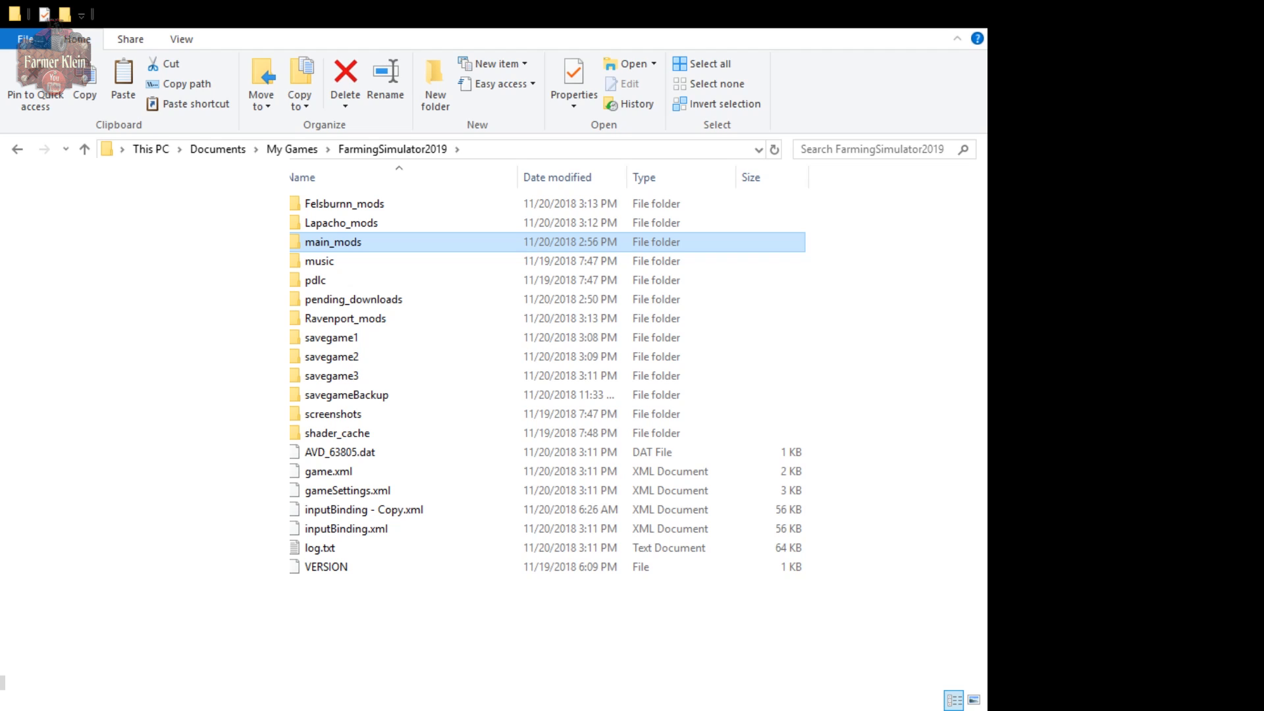
- Rename the Ravenport_mods folder to mods
click(344, 204)
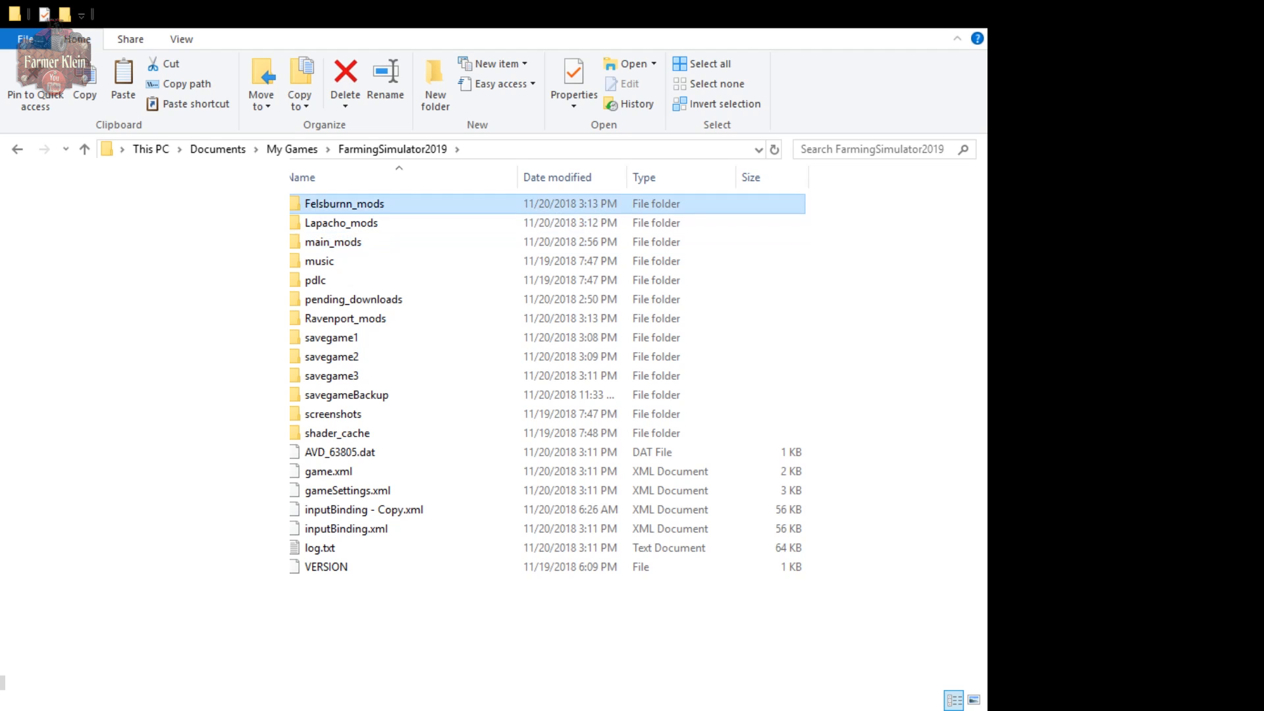
key(l)
key(m)
key(r)
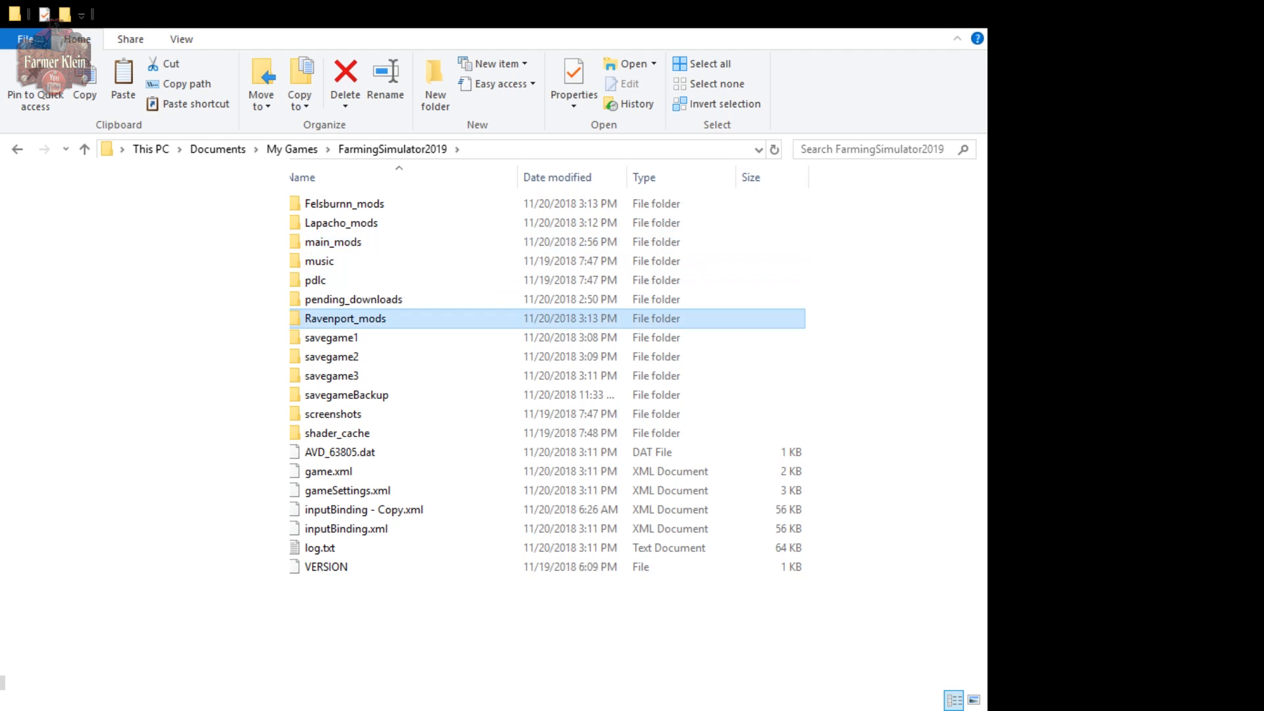
key(Down)
key(F2)
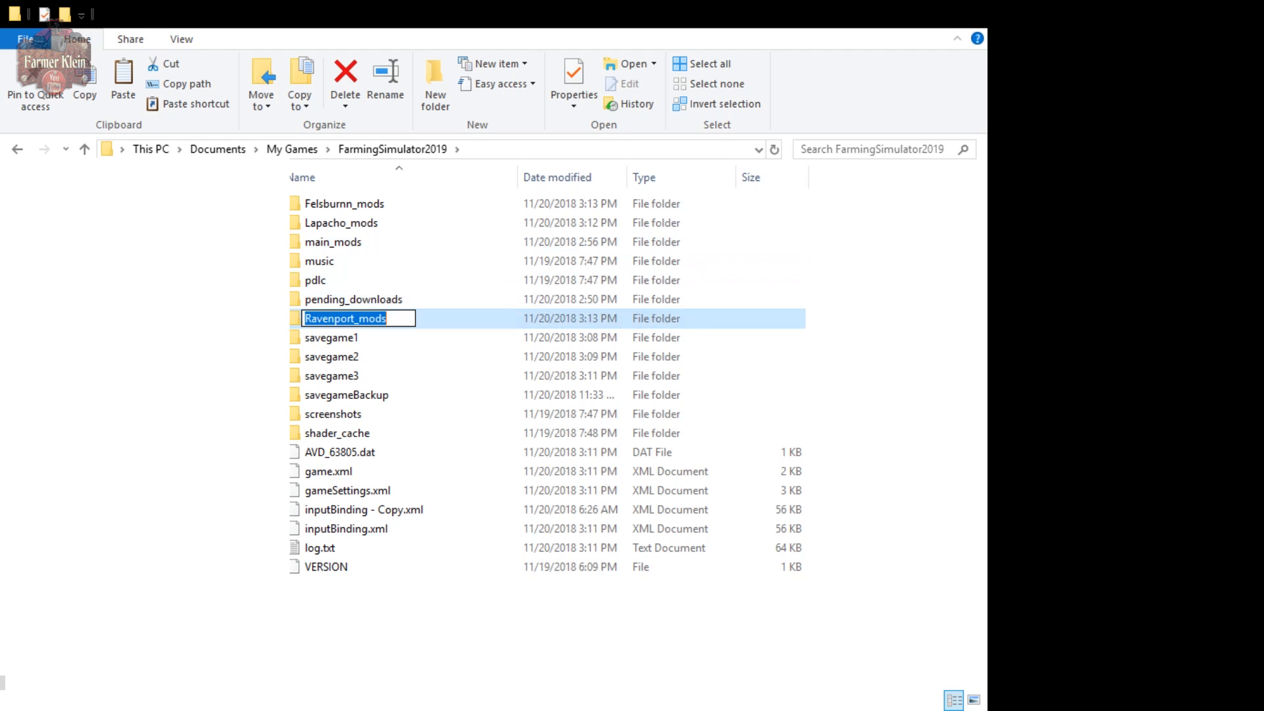
key(Home)
key(Delete)
key(Delete)
key(Delete)
key(Delete)
key(Delete)
key(Delete)
key(Delete)
key(Delete)
key(Delete)
key(Delete)
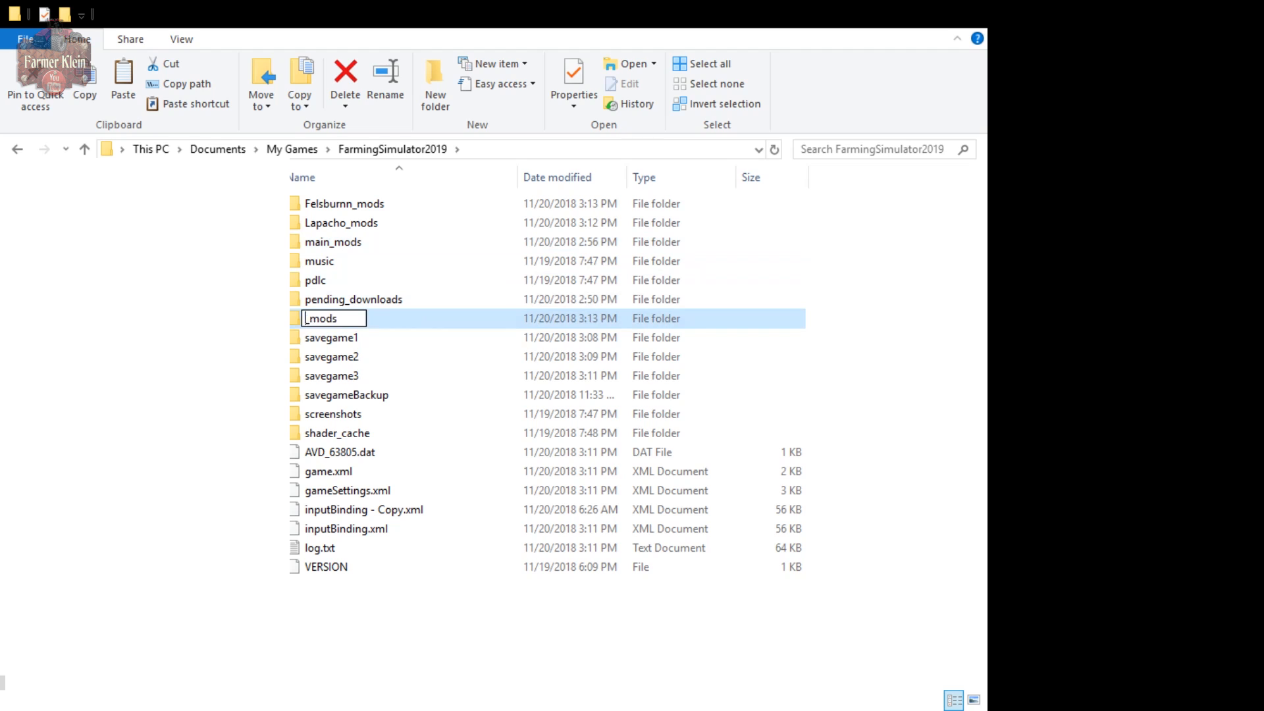
key(Return)
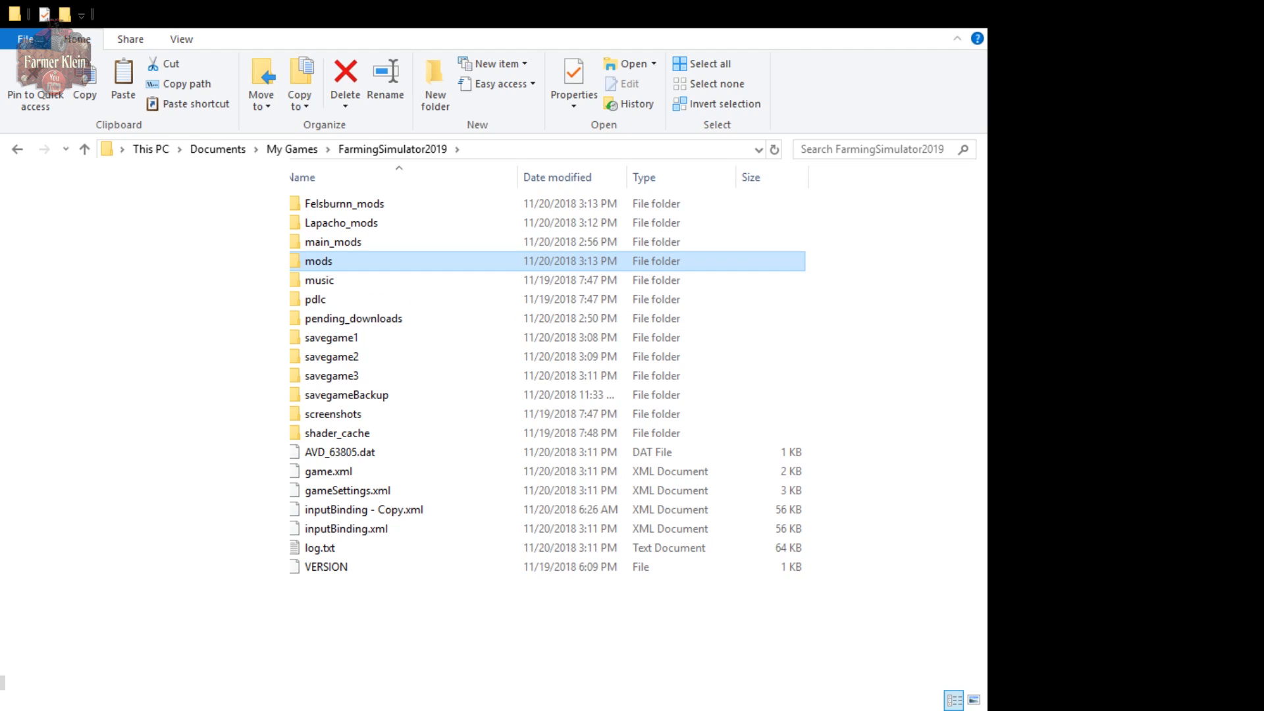
- Switch to Farming Simulator 19 and start Savegame 1 on the Ravenport map with all listed mods selected
key(alt+Tab)
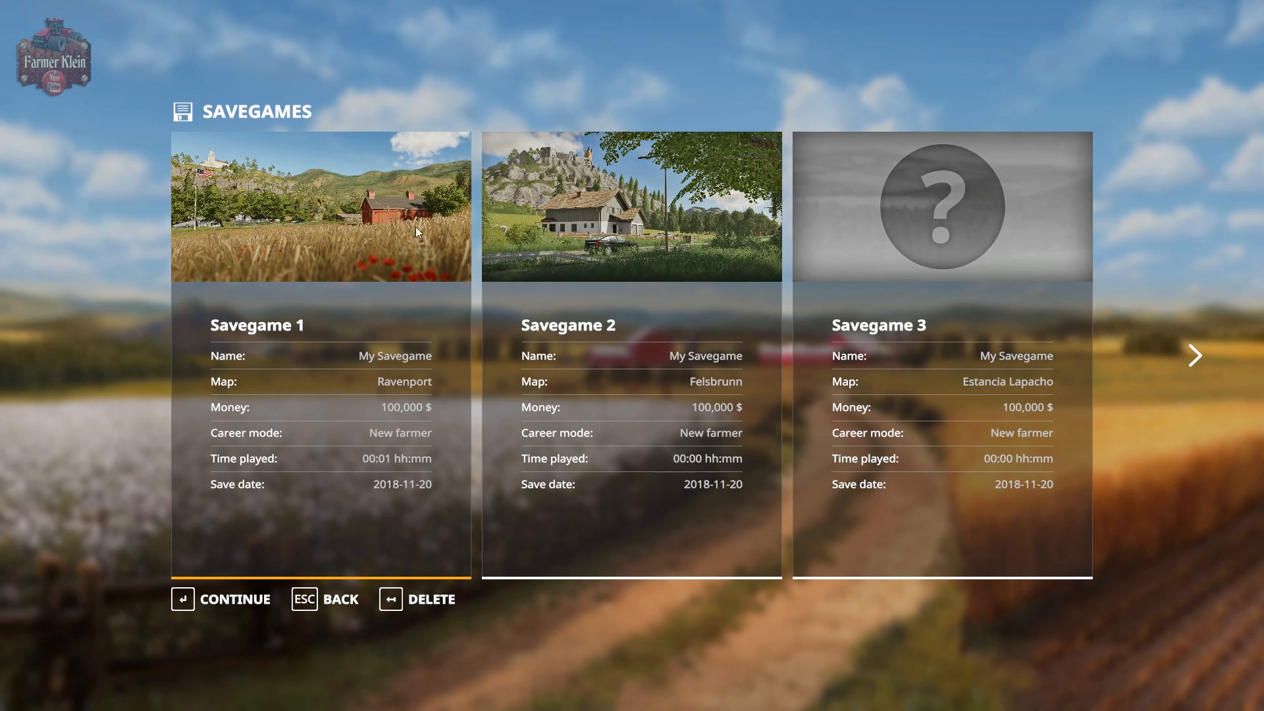
click(341, 342)
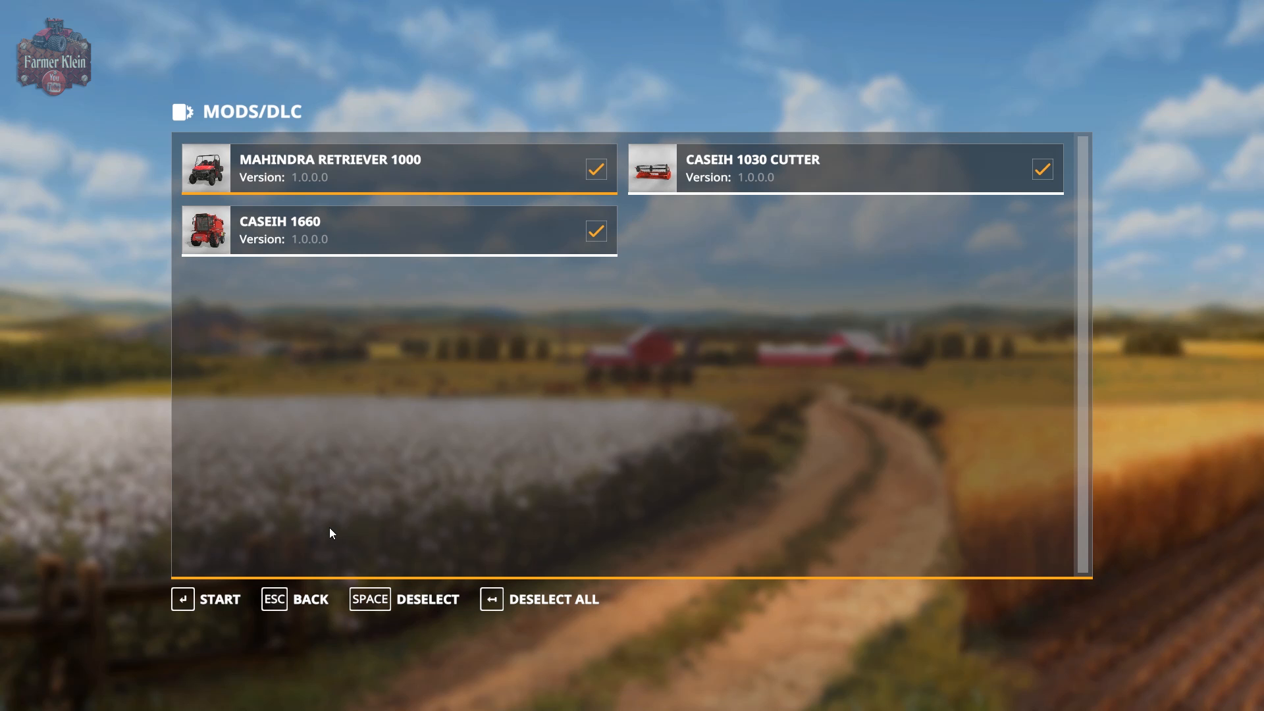
click(197, 595)
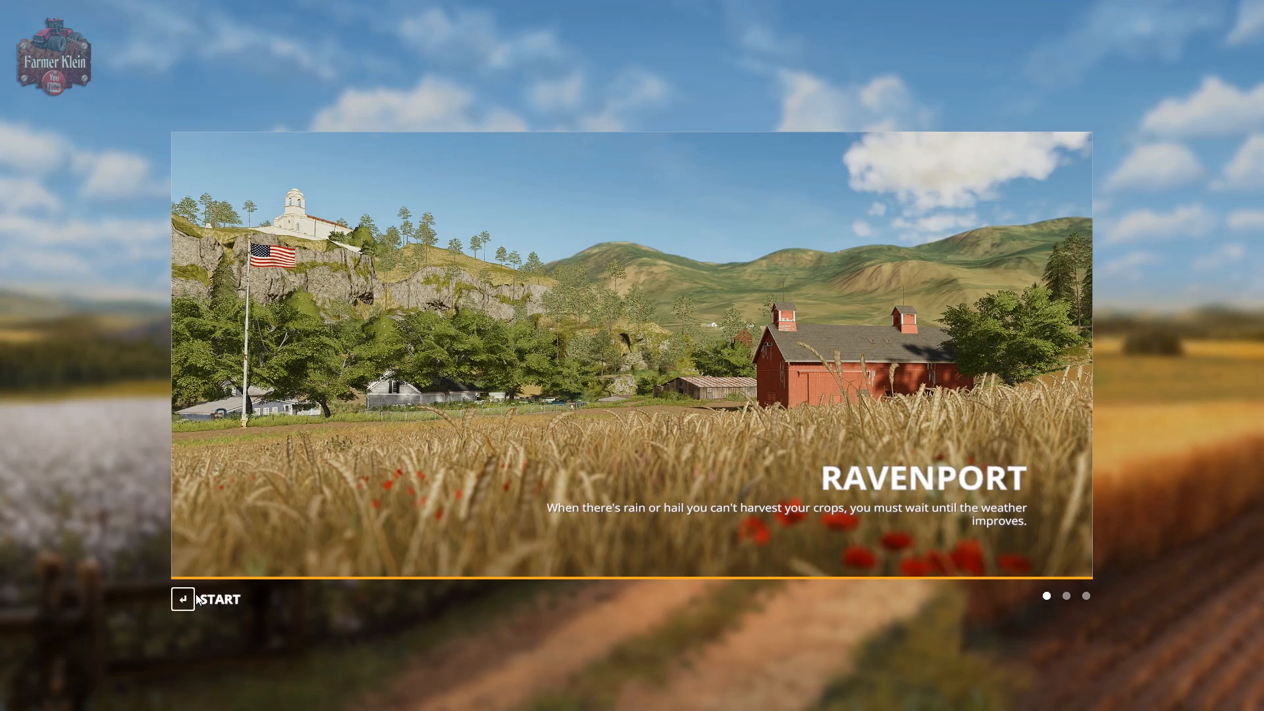
click(197, 599)
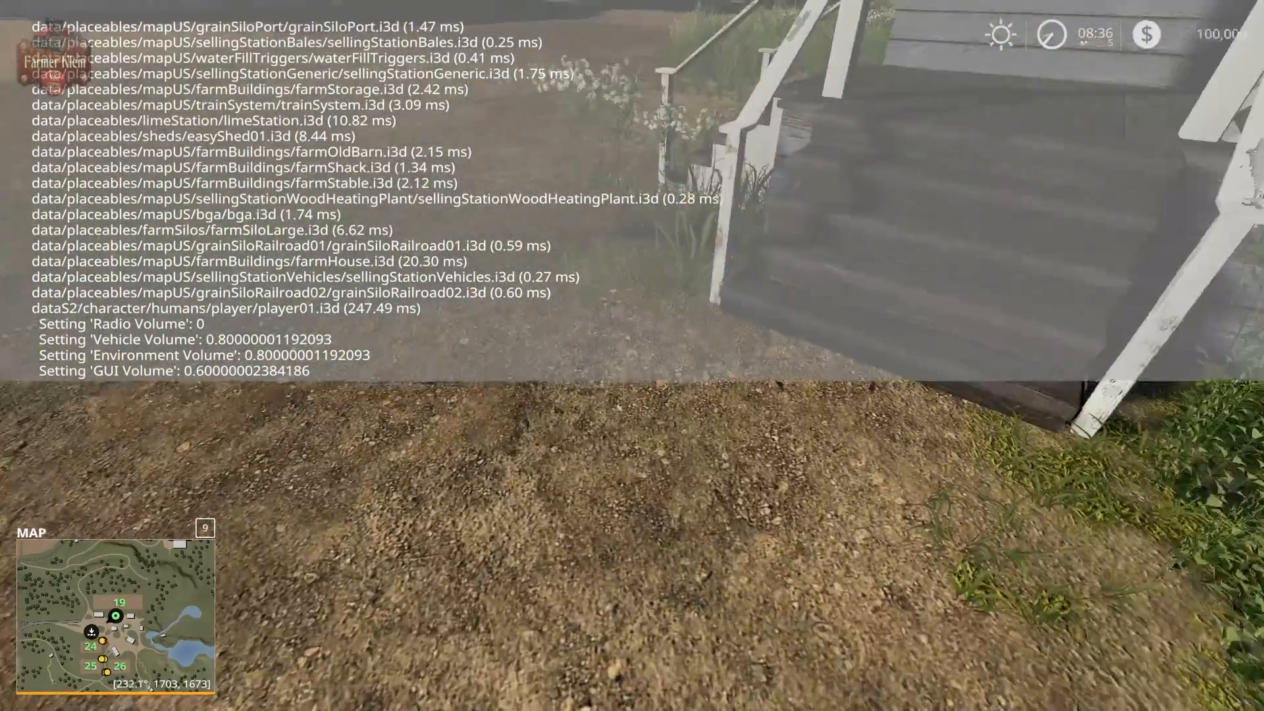
- Examine the start of the in-game console log for the mods loaded with the Ravenport savegame
key(w)
key(w)
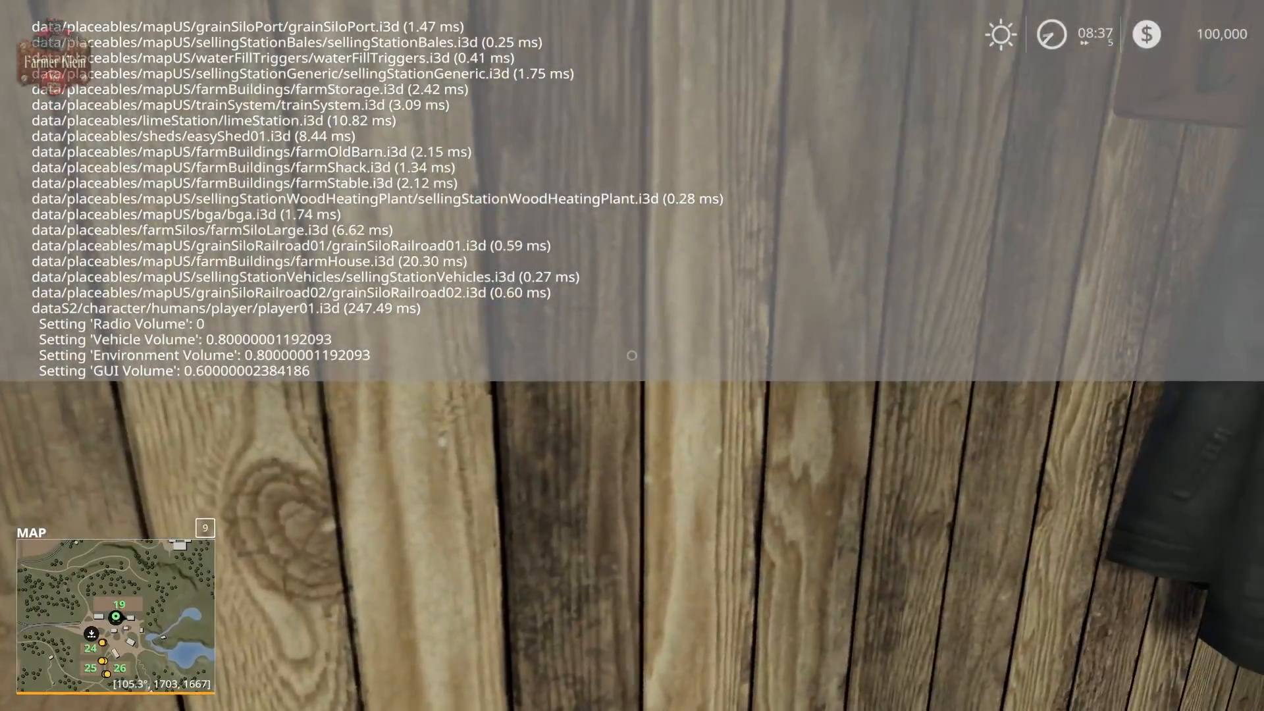
key(Page_Up)
key(Page_Up)
key(Page_Up)
key(Page_Up)
key(Page_Up)
key(Page_Up)
key(Page_Up)
key(Page_Up)
key(Page_Up)
key(Page_Up)
key(Page_Up)
key(Page_Up)
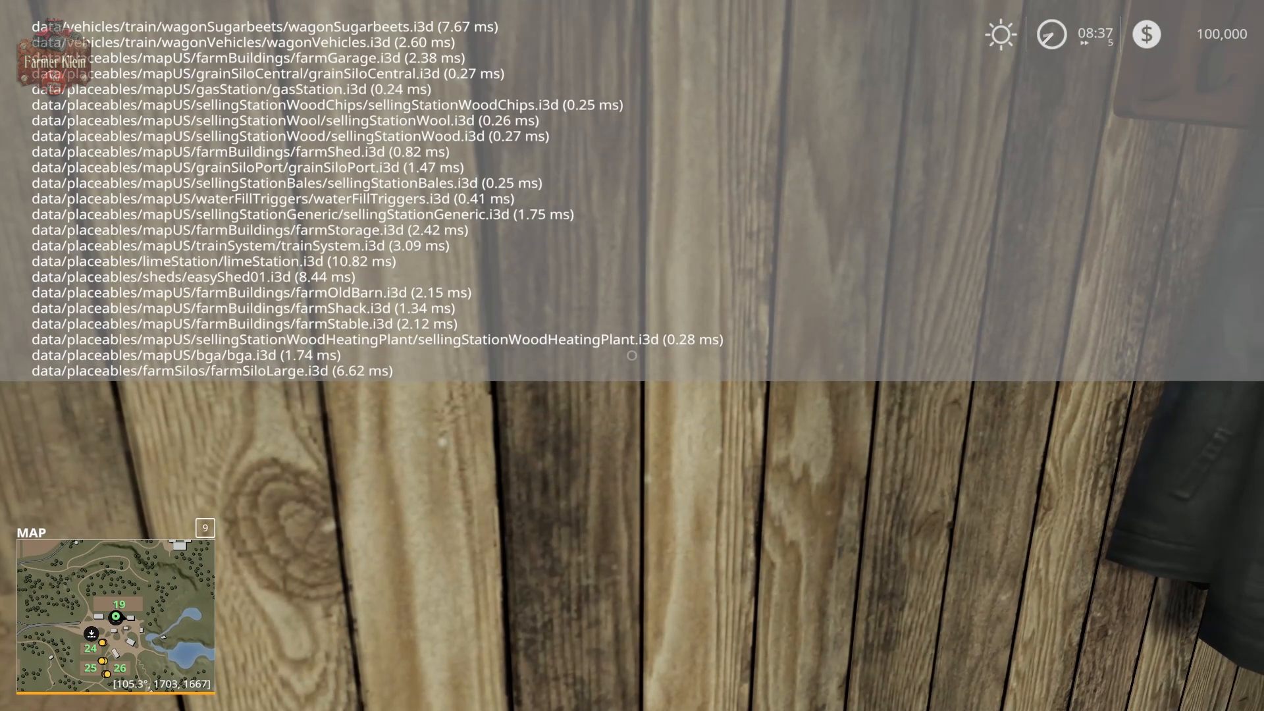
key(Page_Up)
key(Page_Up)
key(Page_Up)
key(Page_Up)
key(Page_Up)
key(Page_Up)
key(Page_Up)
key(Page_Up)
key(Page_Up)
key(Page_Up)
key(Page_Up)
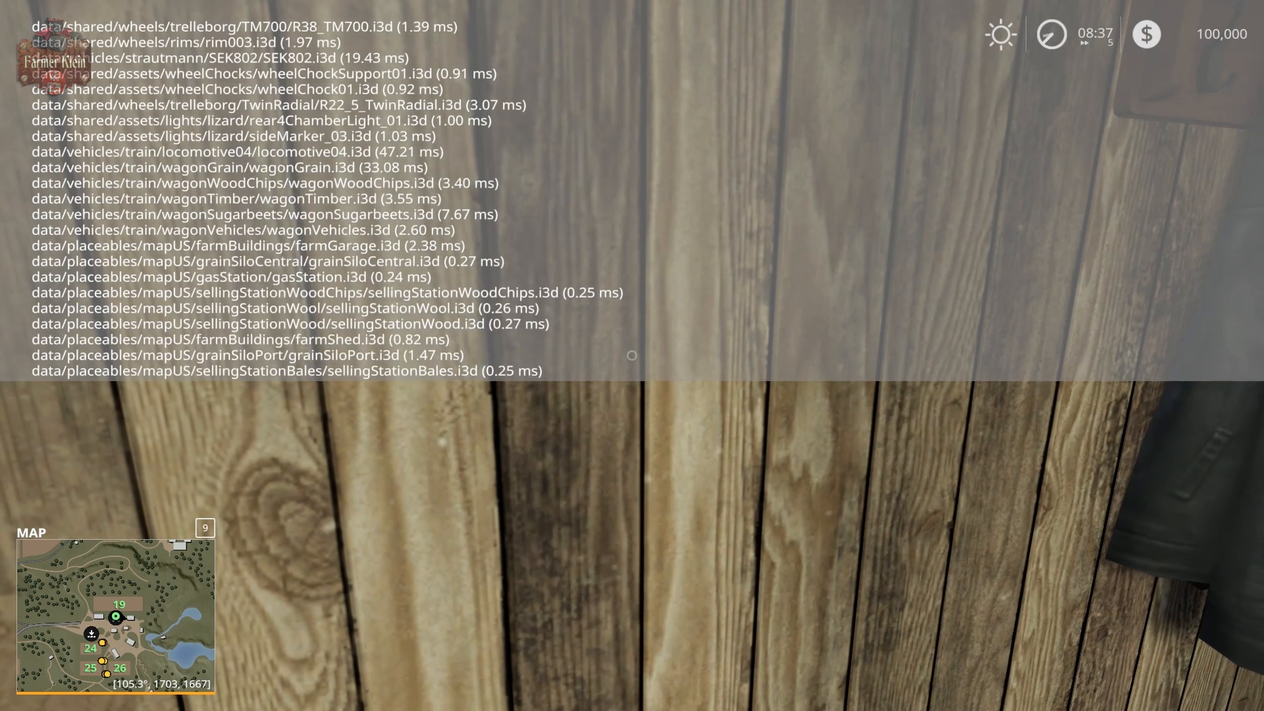
key(Page_Up)
key(Page_Up)
key(Page_Up)
key(Page_Up)
key(Page_Up)
key(Page_Up)
key(Page_Up)
key(Page_Up)
key(Page_Up)
key(Page_Up)
key(Page_Up)
key(Page_Up)
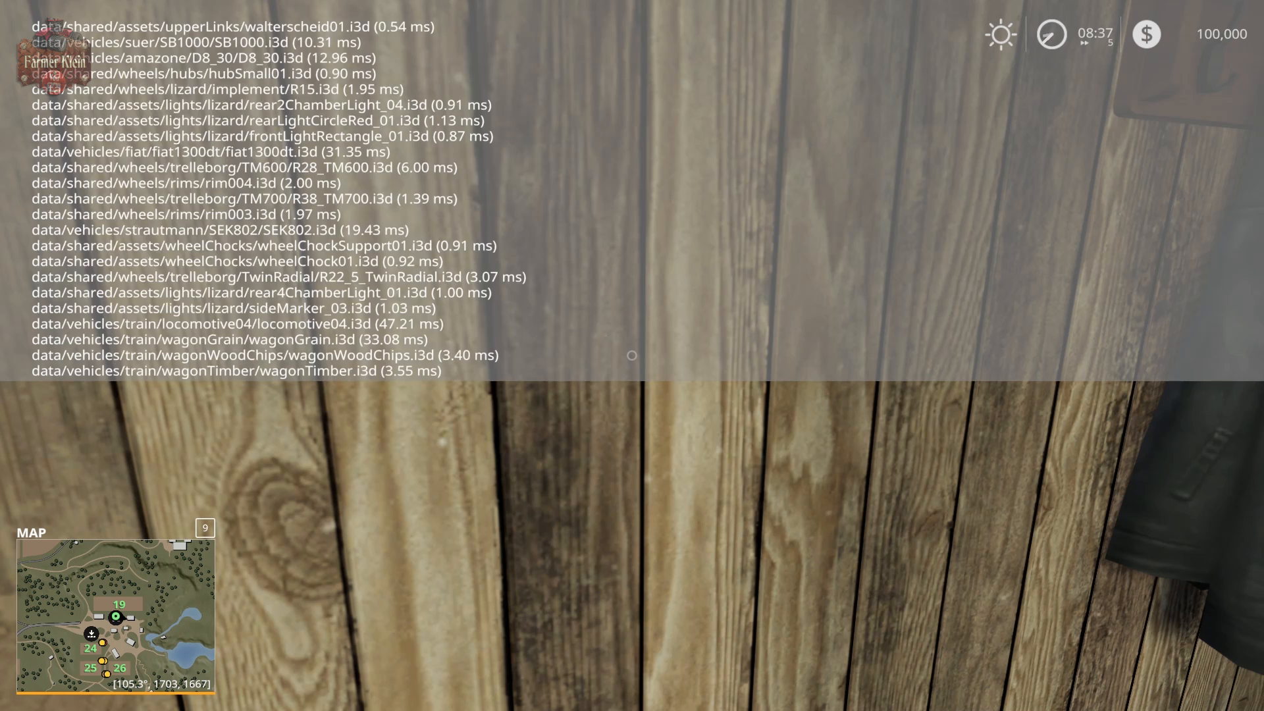
key(Page_Up)
key(Page_Up)
key(Page_Up)
key(Page_Up)
key(Page_Up)
key(Page_Up)
key(Page_Up)
key(Page_Up)
key(Page_Up)
key(Page_Up)
key(Page_Up)
key(Page_Up)
key(Page_Up)
key(Page_Up)
key(Page_Up)
key(Page_Up)
key(Page_Up)
key(Page_Up)
key(Page_Up)
key(Page_Up)
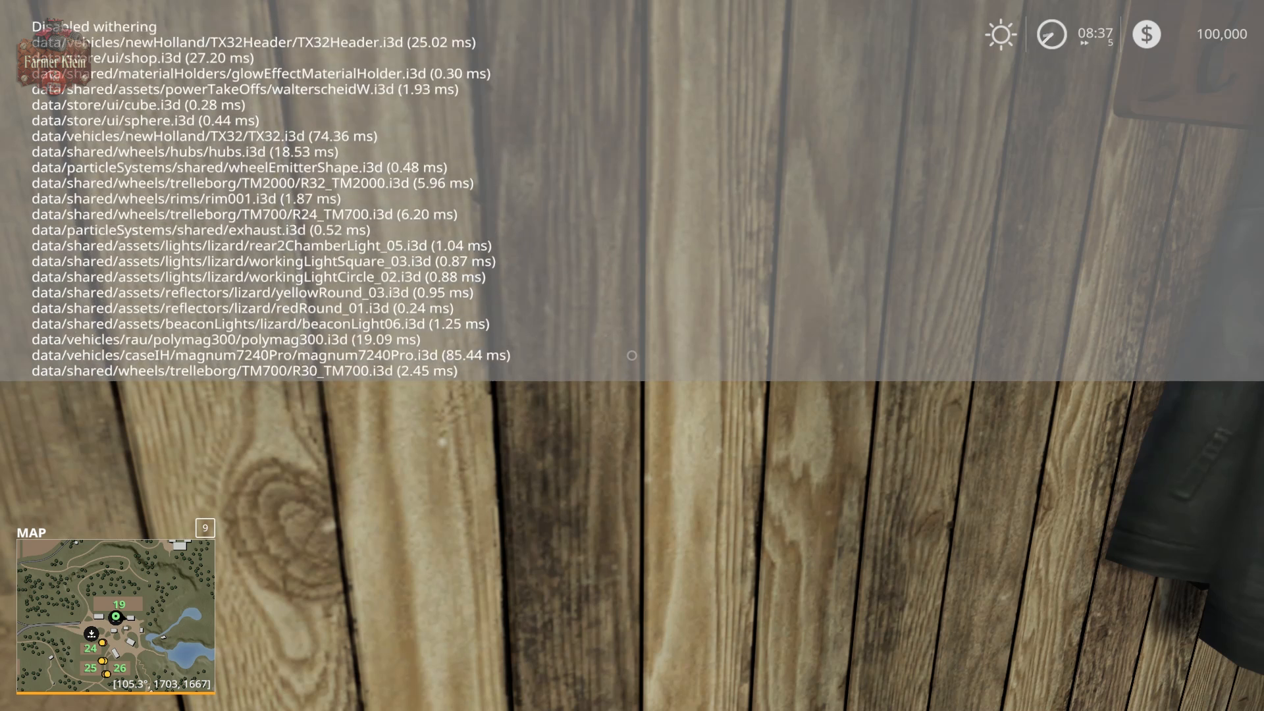
key(Page_Up)
key(Page_Up)
key(Page_Up)
key(Page_Up)
key(Page_Up)
key(Page_Up)
key(Page_Up)
key(Page_Up)
key(Page_Up)
key(Page_Up)
key(Page_Up)
key(Page_Up)
key(Page_Up)
key(Page_Up)
key(Page_Up)
key(Page_Up)
key(Page_Up)
key(Page_Up)
key(Page_Up)
key(Page_Up)
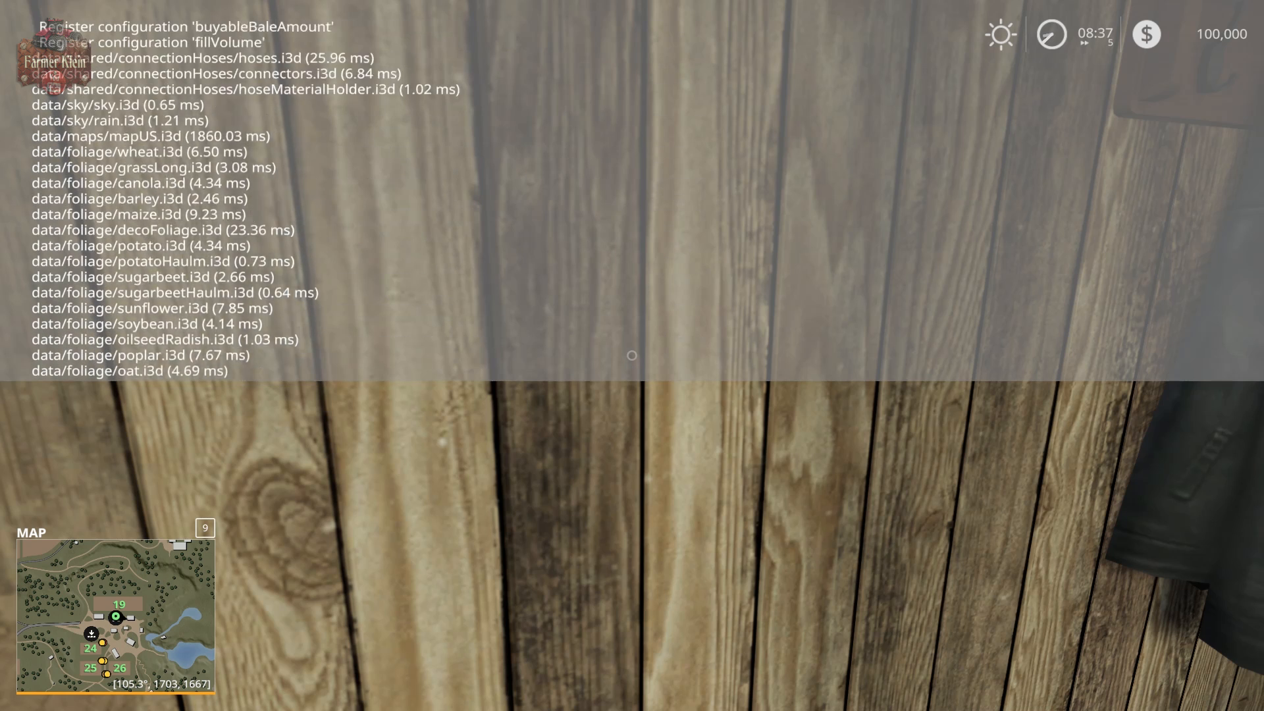
key(Page_Up)
key(Page_Up)
key(Page_Up)
key(Page_Up)
key(Page_Up)
key(Page_Up)
key(Page_Up)
key(Page_Up)
key(Page_Up)
key(Page_Up)
key(Page_Up)
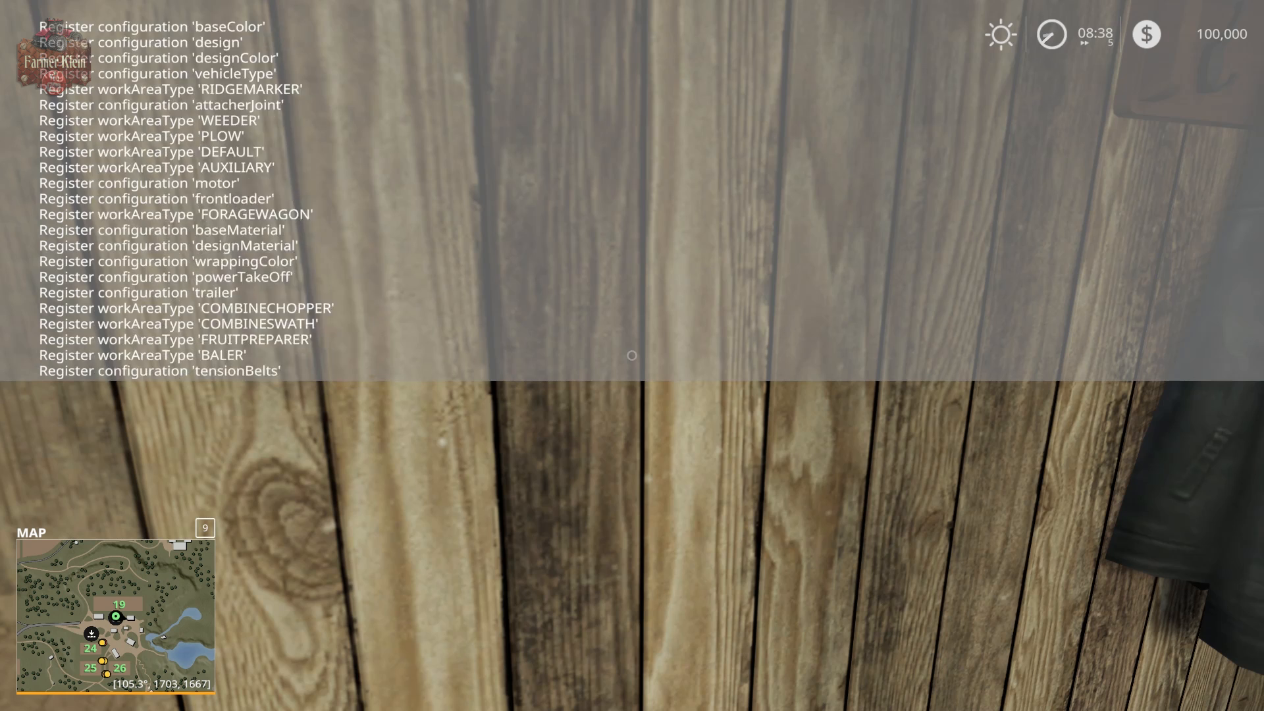
key(Page_Up)
key(Page_Up)
key(Page_Up)
key(Page_Up)
key(Page_Up)
key(Page_Up)
key(Page_Up)
key(Page_Up)
key(Page_Up)
key(Page_Up)
key(Page_Up)
key(Page_Up)
key(Page_Up)
key(Page_Up)
key(Page_Up)
key(Page_Up)
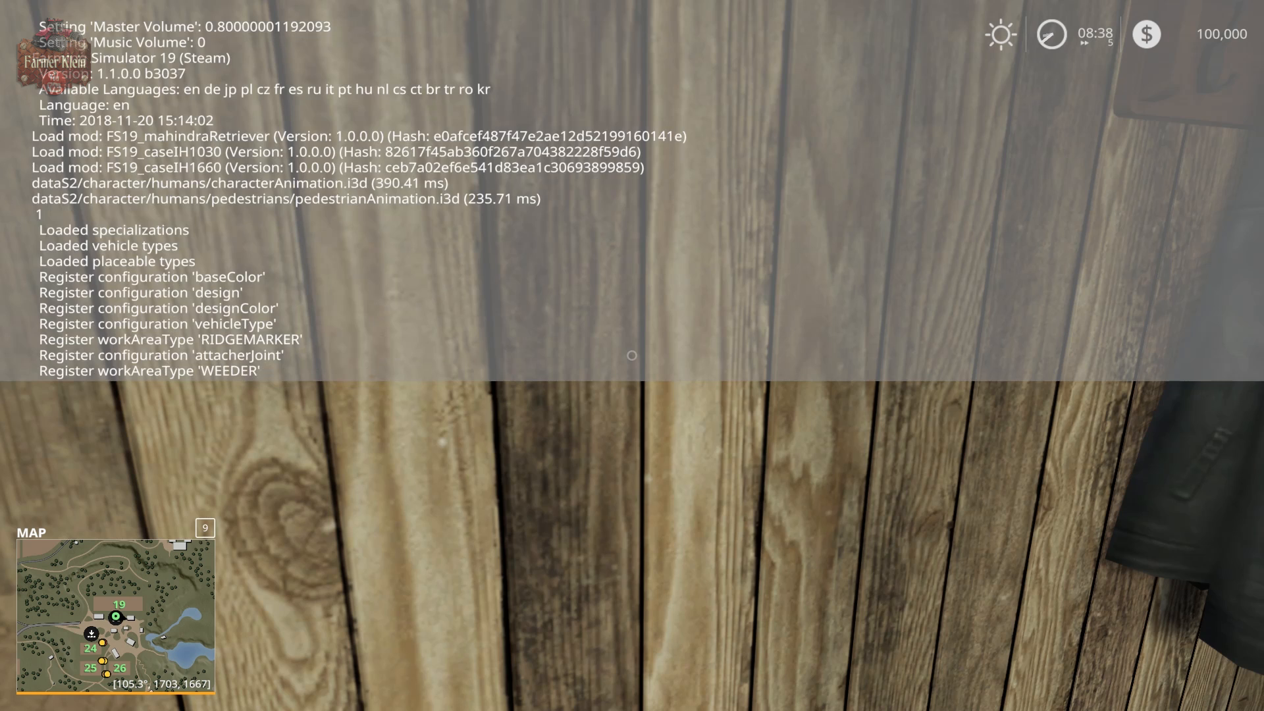
key(Page_Down)
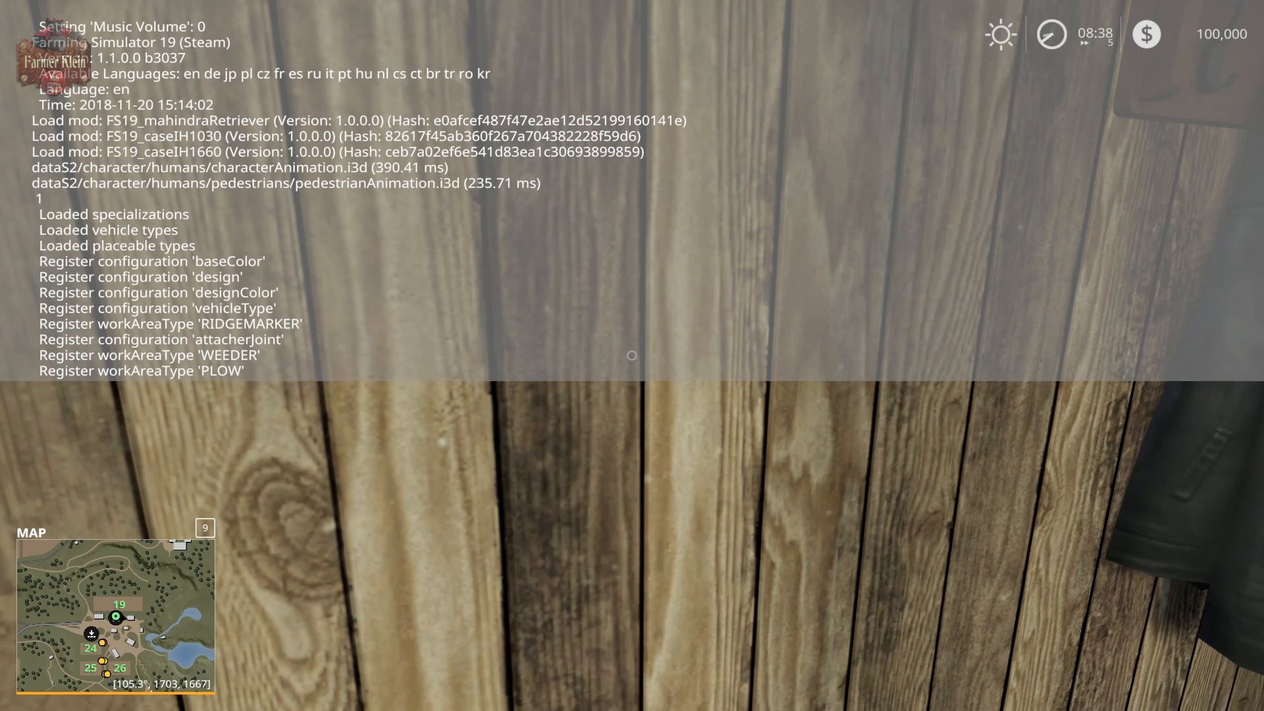
- Examine the rest of the in-game console log down to its last entries and close the console
key(Page_Down)
key(Page_Down)
key(Page_Down)
key(Page_Down)
key(Page_Down)
key(Page_Down)
key(Page_Down)
key(Page_Down)
key(Page_Down)
key(Page_Down)
key(Page_Down)
key(Page_Down)
key(Page_Down)
key(Page_Down)
key(Page_Down)
key(Page_Down)
key(Page_Down)
key(Page_Down)
key(Page_Down)
key(Page_Down)
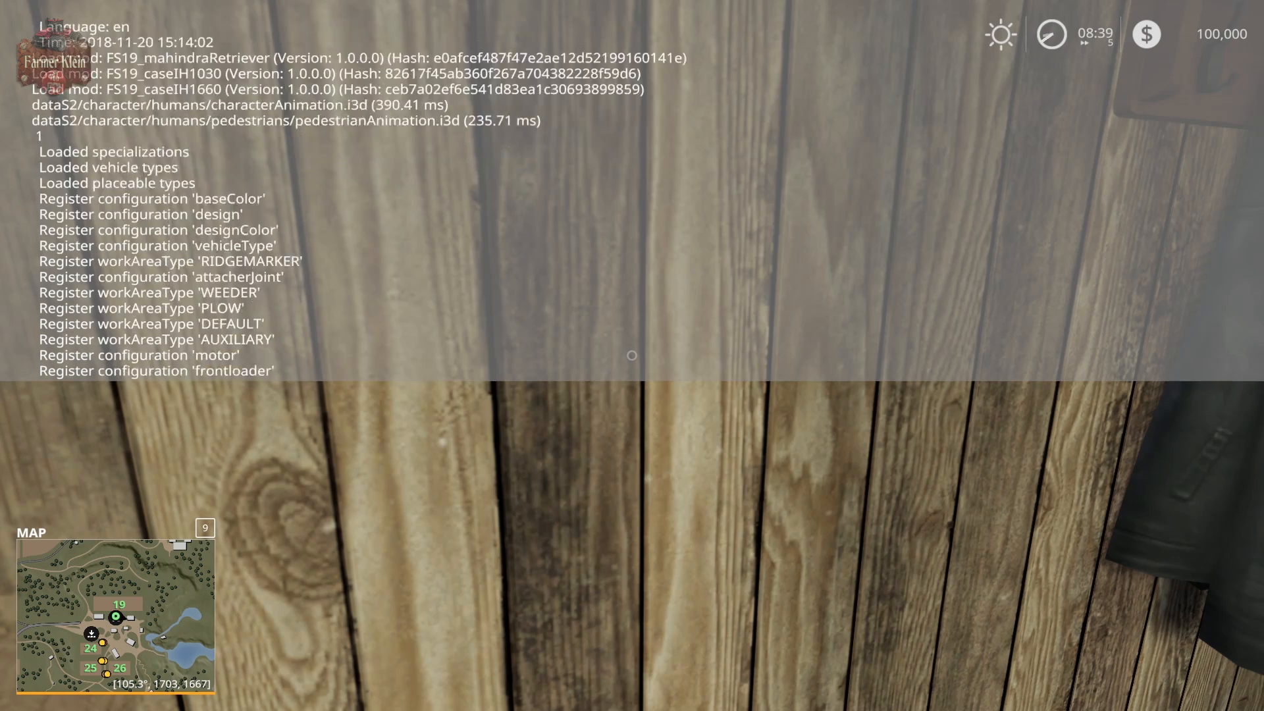
key(Page_Down)
key(Page_Down)
key(Page_Down)
key(Page_Down)
key(Page_Down)
key(Page_Down)
key(Page_Down)
key(Page_Down)
key(Page_Down)
key(Page_Down)
key(Page_Down)
key(Page_Down)
key(Page_Down)
key(Page_Down)
key(Page_Down)
key(Page_Down)
key(Page_Down)
key(Page_Down)
key(Page_Down)
key(Page_Down)
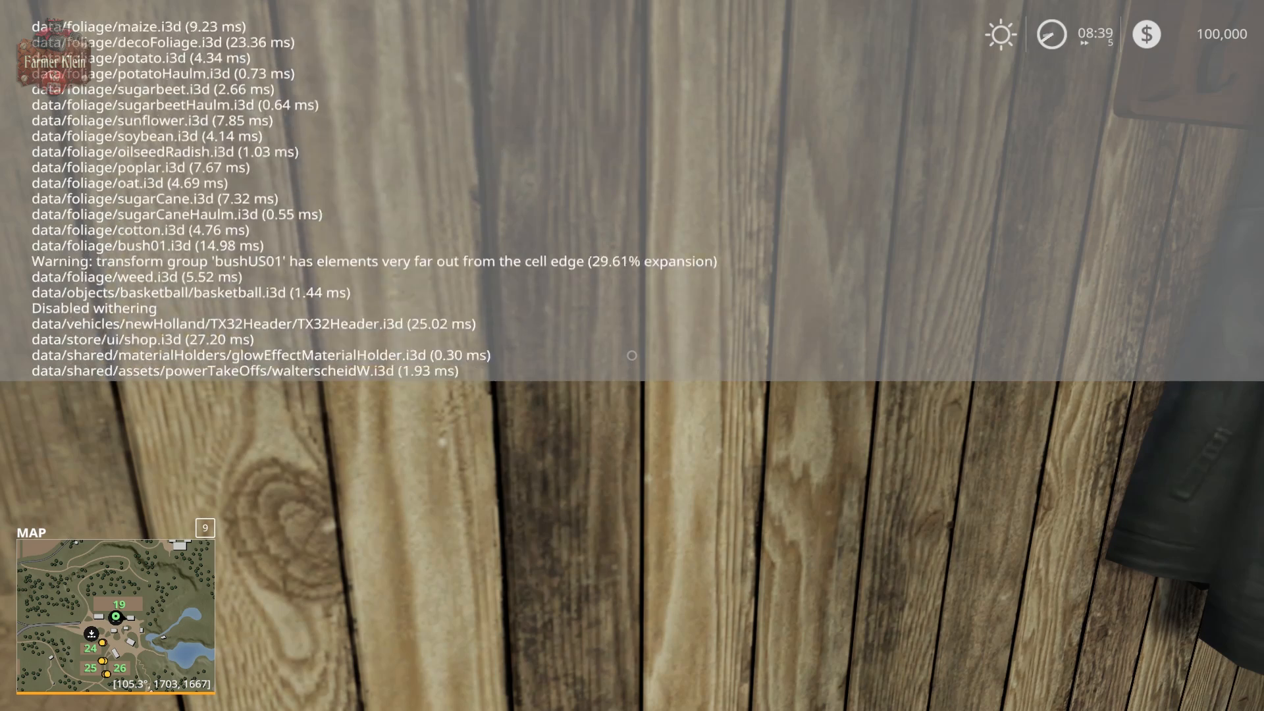
key(Page_Down)
key(Page_Down)
key(Page_Down)
key(Page_Down)
key(Page_Down)
key(Page_Down)
key(Page_Down)
key(Page_Down)
key(Page_Down)
key(Page_Down)
key(Page_Down)
key(Page_Down)
key(Page_Down)
key(Page_Down)
key(Page_Down)
key(Page_Down)
key(Page_Down)
key(Page_Down)
key(Page_Down)
key(Page_Down)
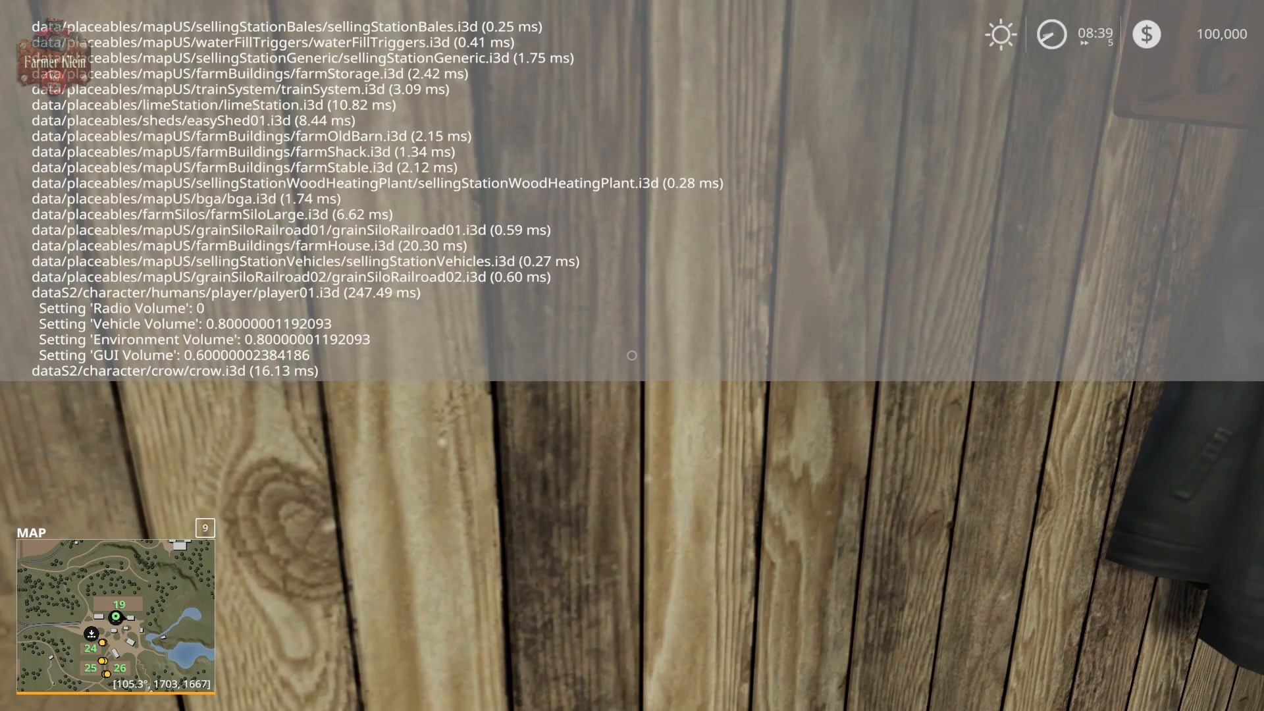
key(grave)
key(grave)
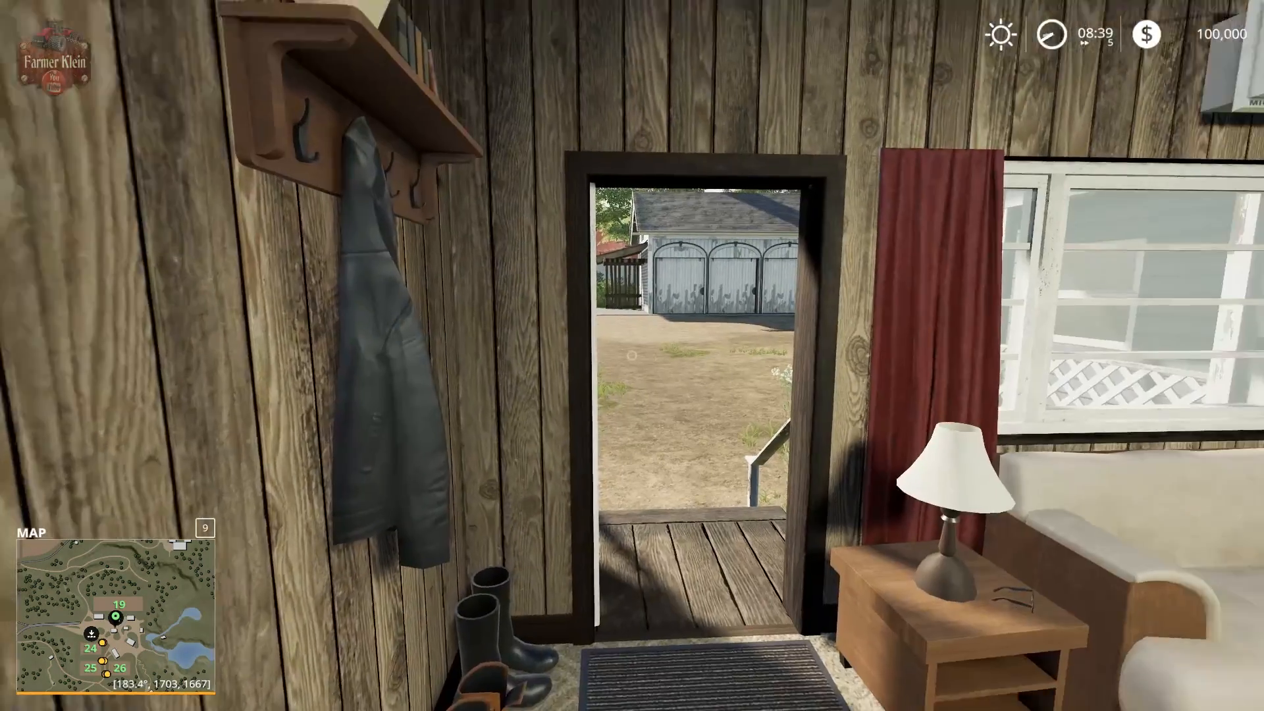
- Walk out of the farmhouse into the yard and look around the Ravenport farm
key(d)
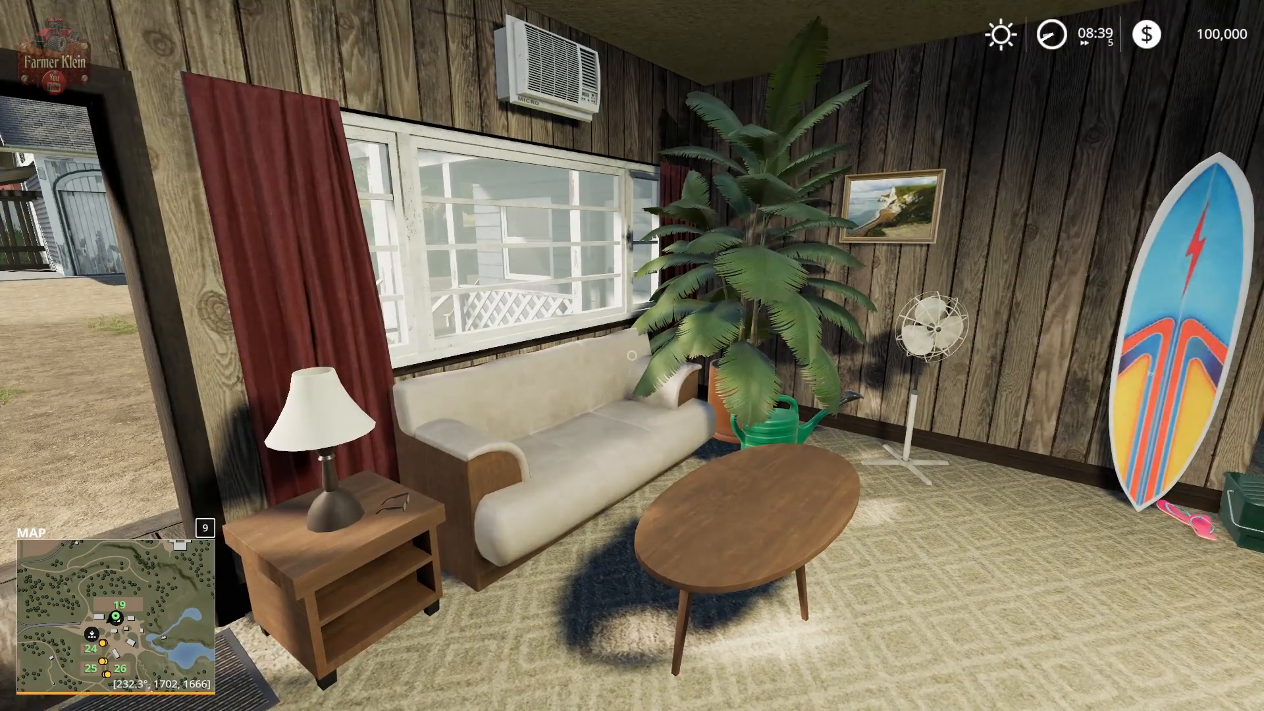
key(w)
key(w)
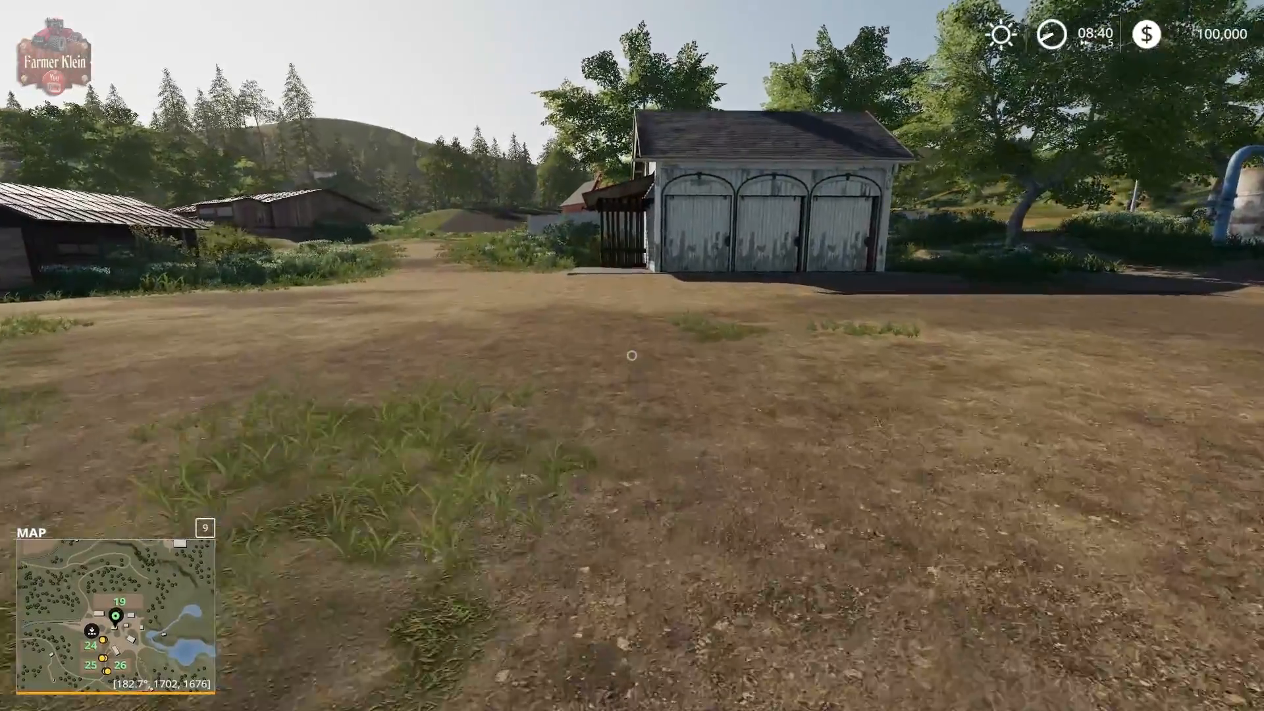
key(w)
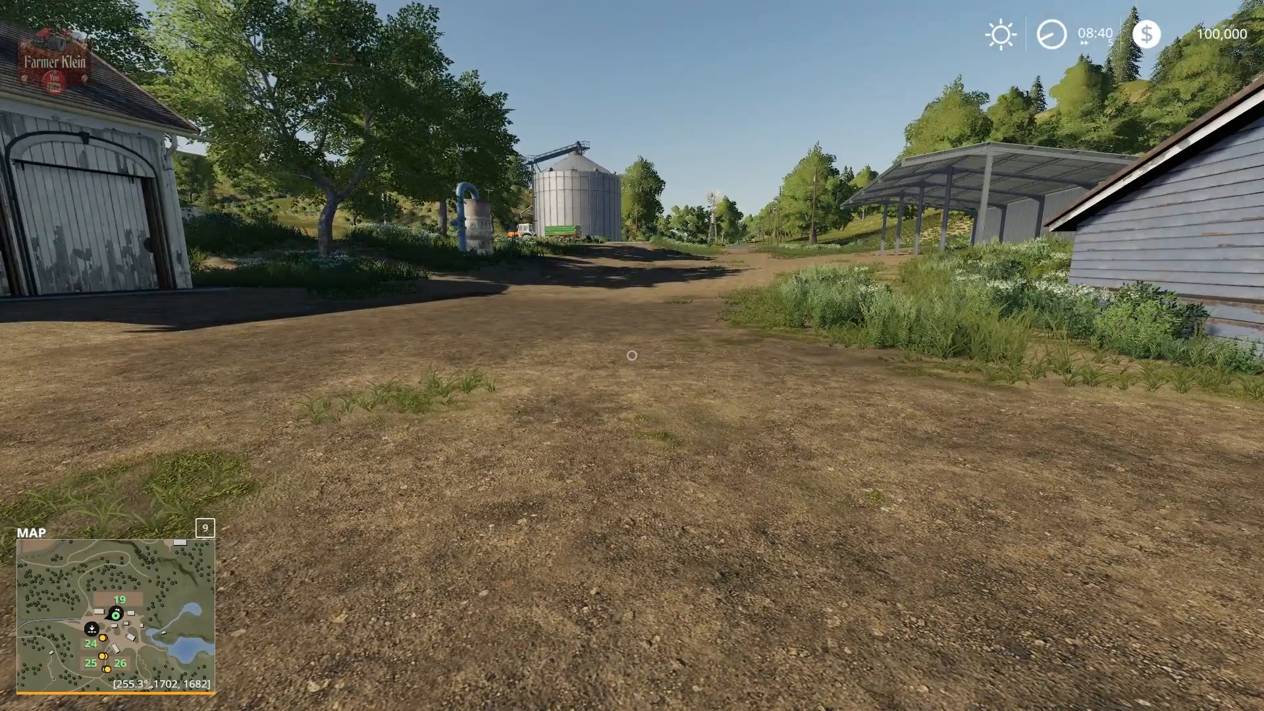
- Quit the Ravenport savegame without saving
key(Escape)
key(Escape)
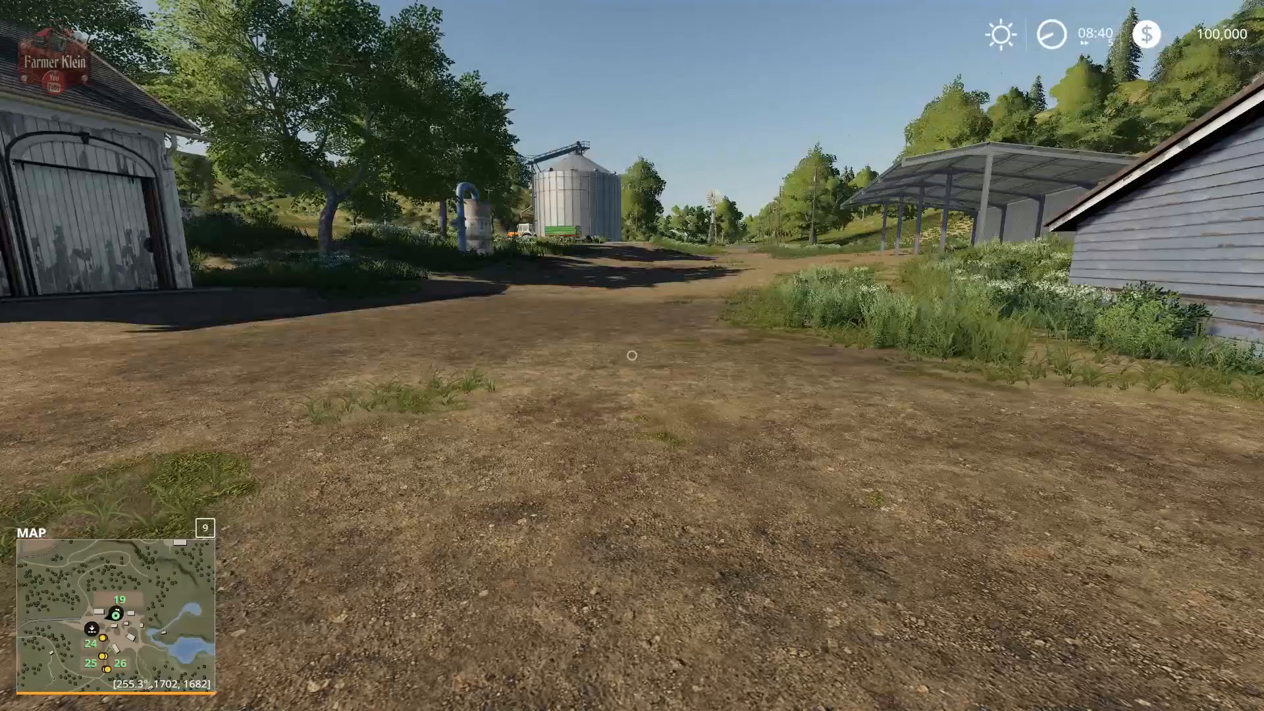
key(Escape)
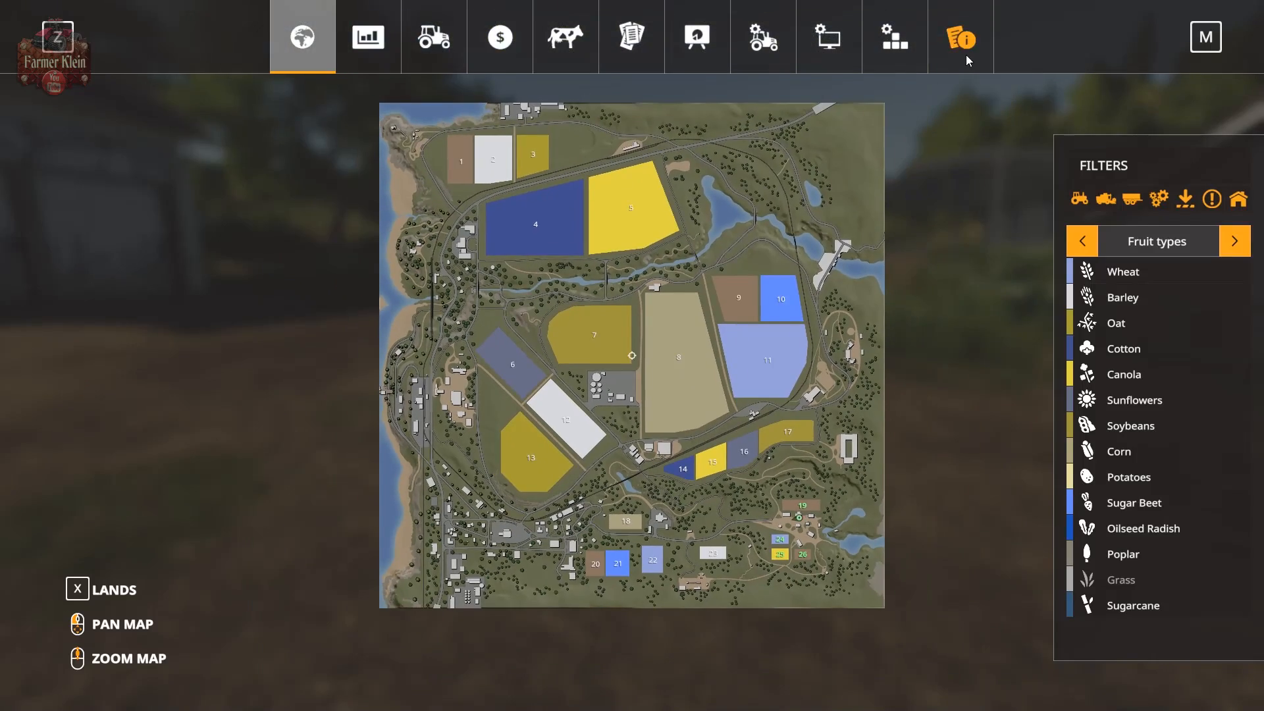
click(962, 49)
click(349, 636)
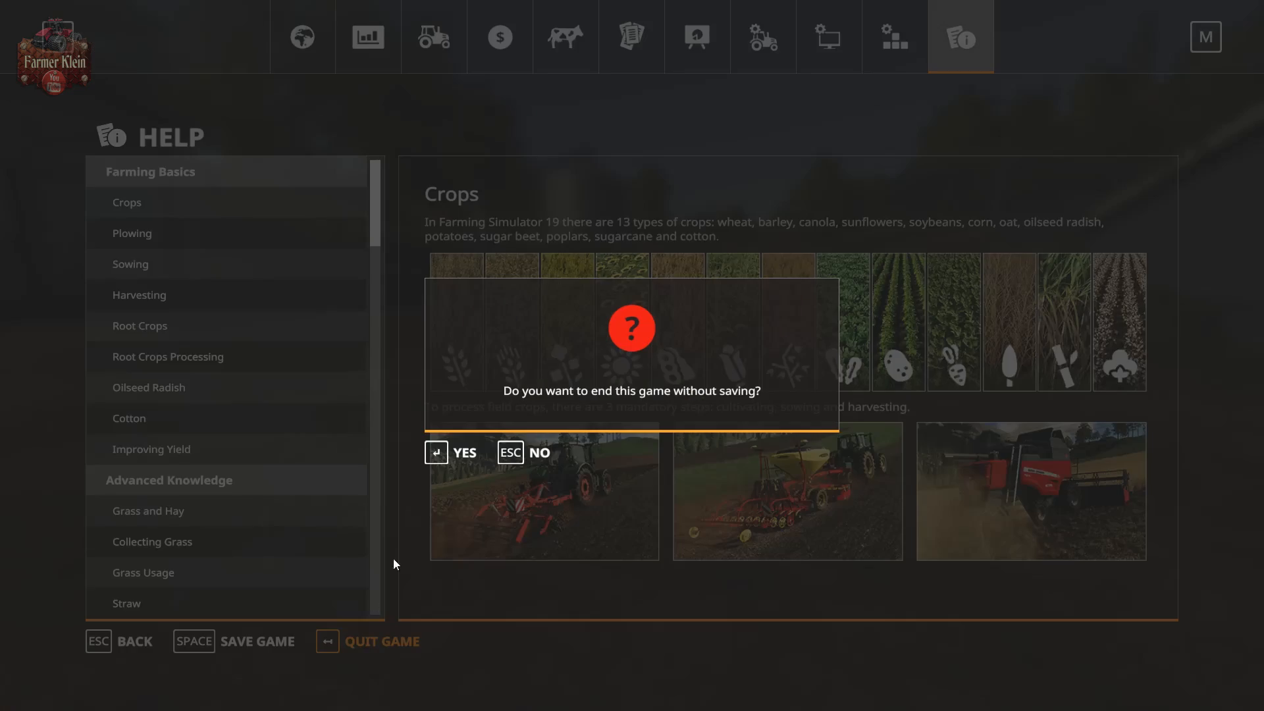
key(Return)
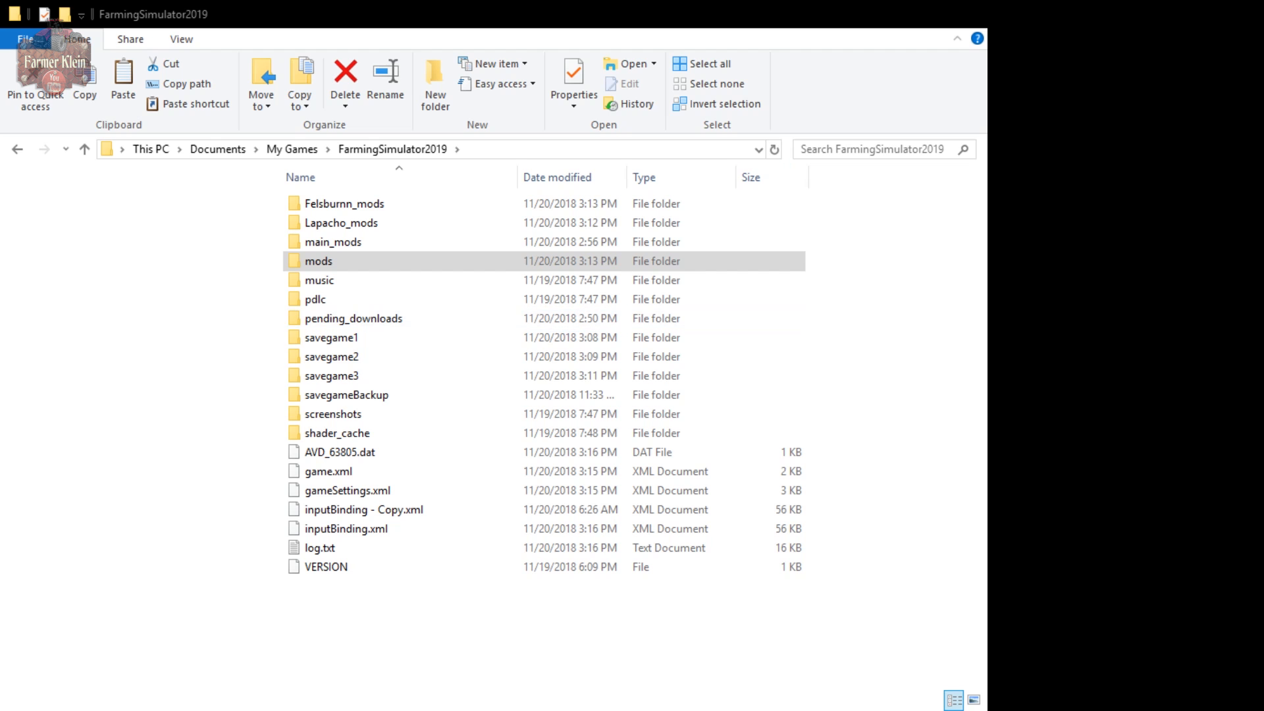
- In File Explorer, check the contents of the mods folder and rename that folder back to Ravenport_mods
double_click(310, 266)
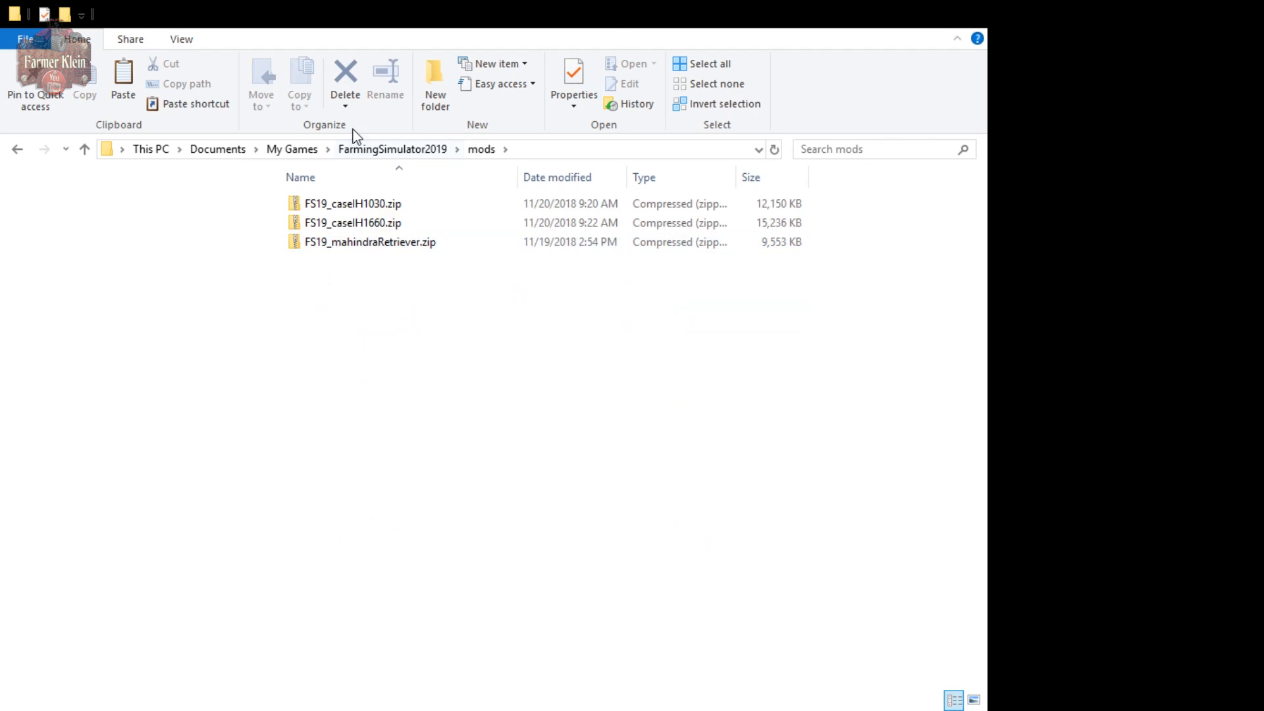
click(354, 150)
click(313, 262)
click(314, 262)
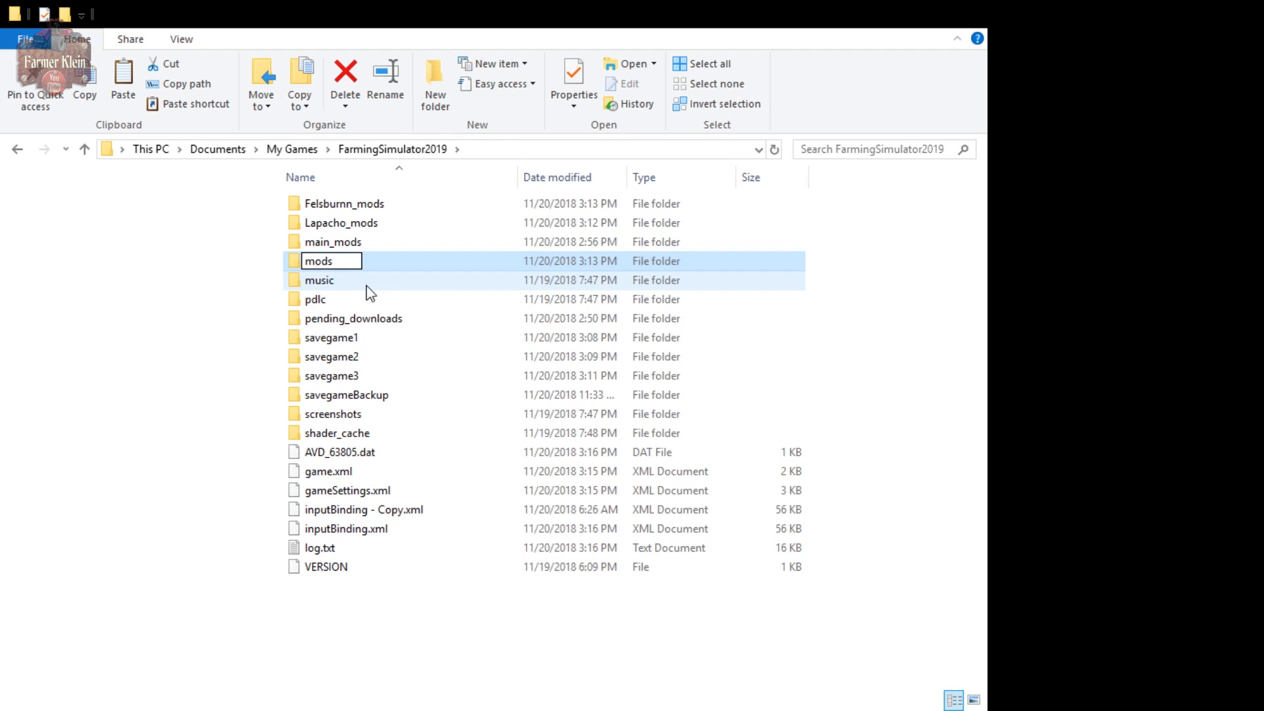
text(Ravenport_)
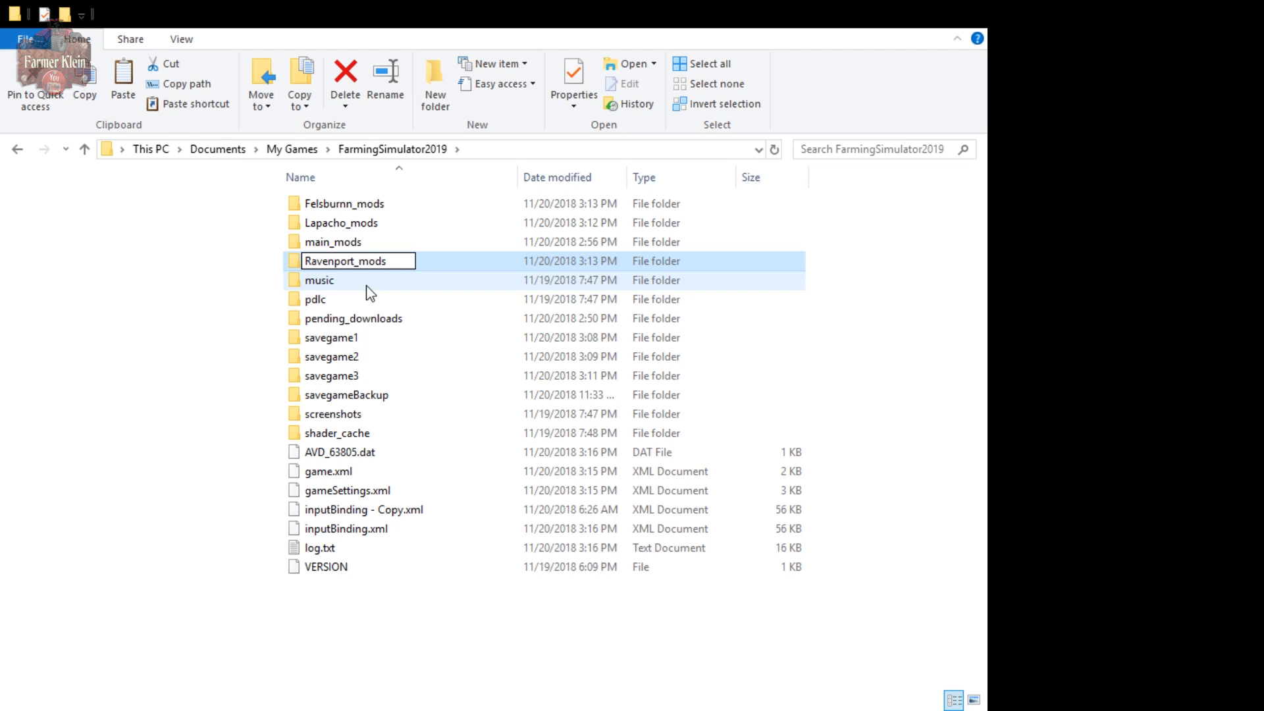
key(Return)
- Rename the Lapacho_mods folder to mods
key(Up)
key(Up)
key(Up)
key(Up)
key(Up)
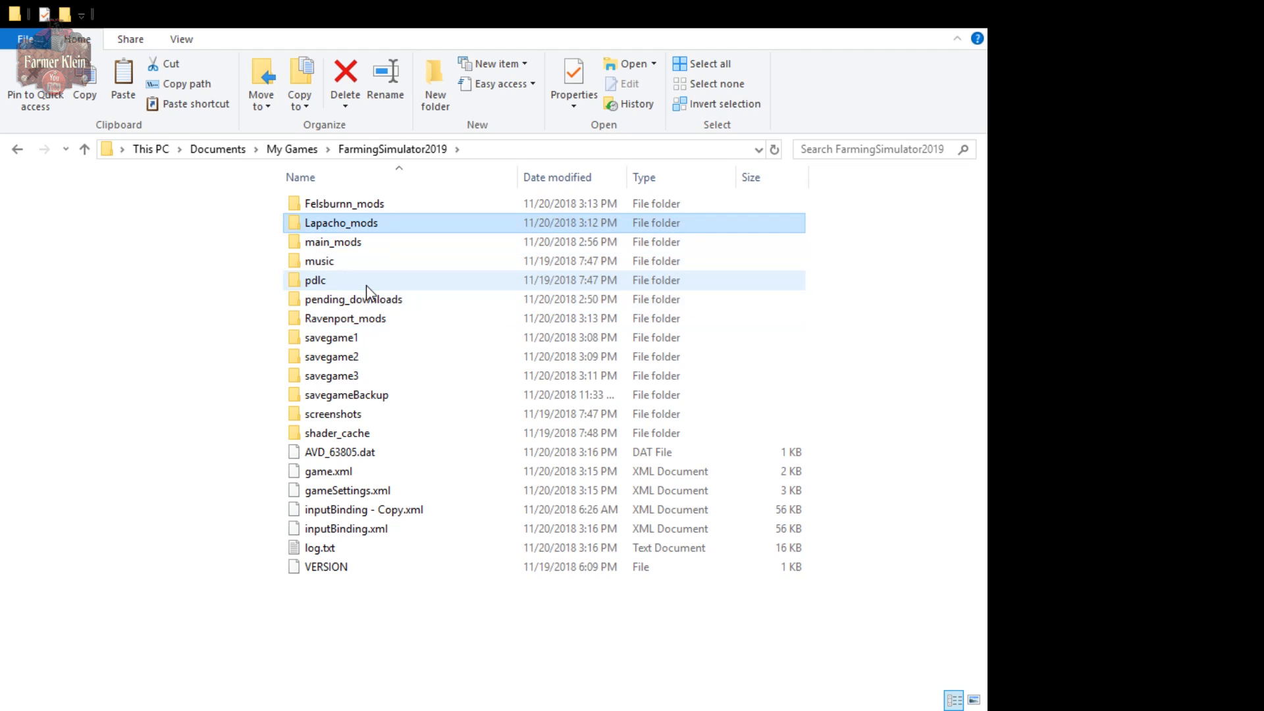
key(F2)
key(Home)
key(Delete)
key(Delete)
key(Delete)
key(Delete)
key(Delete)
key(Delete)
key(Delete)
key(Delete)
key(Return)
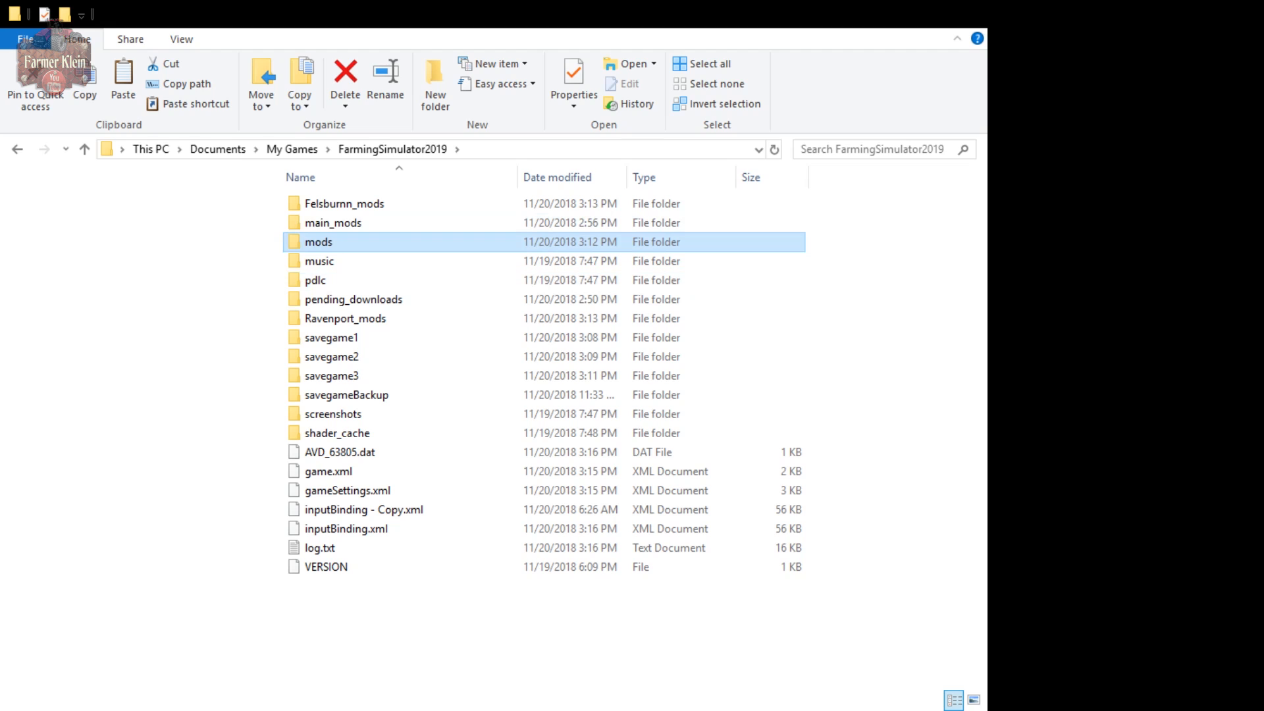
- Switch to Farming Simulator 19, compare Savegame 3's mod list with the mods folder, and start it with CaseIH 1030 Cutter, CaseIH 1660 and Estancia Lapacho selected
key(alt+Tab)
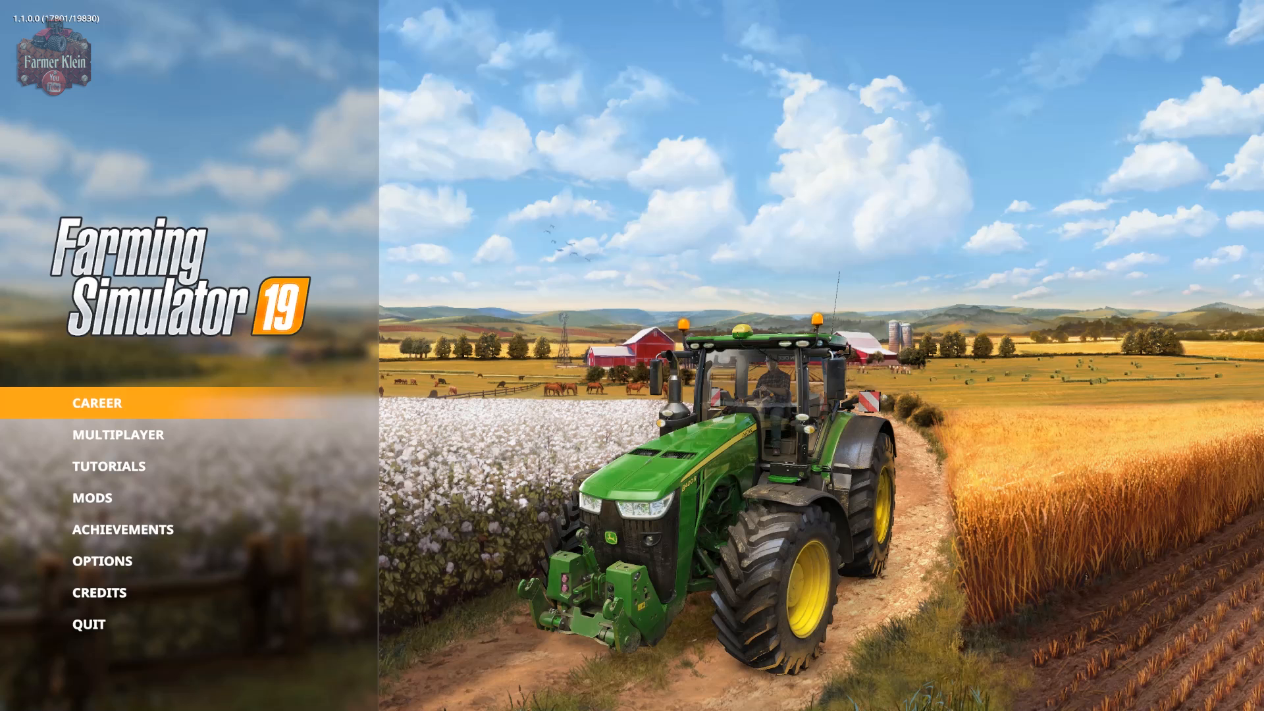
click(135, 412)
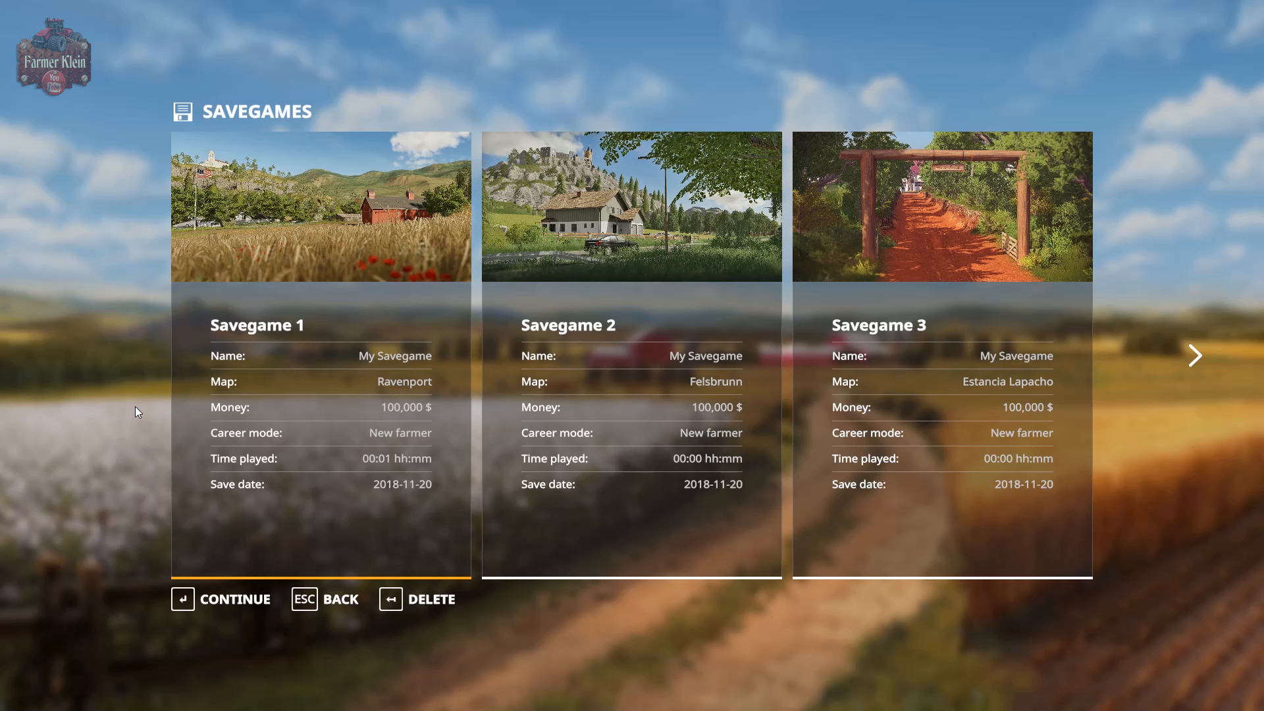
double_click(909, 188)
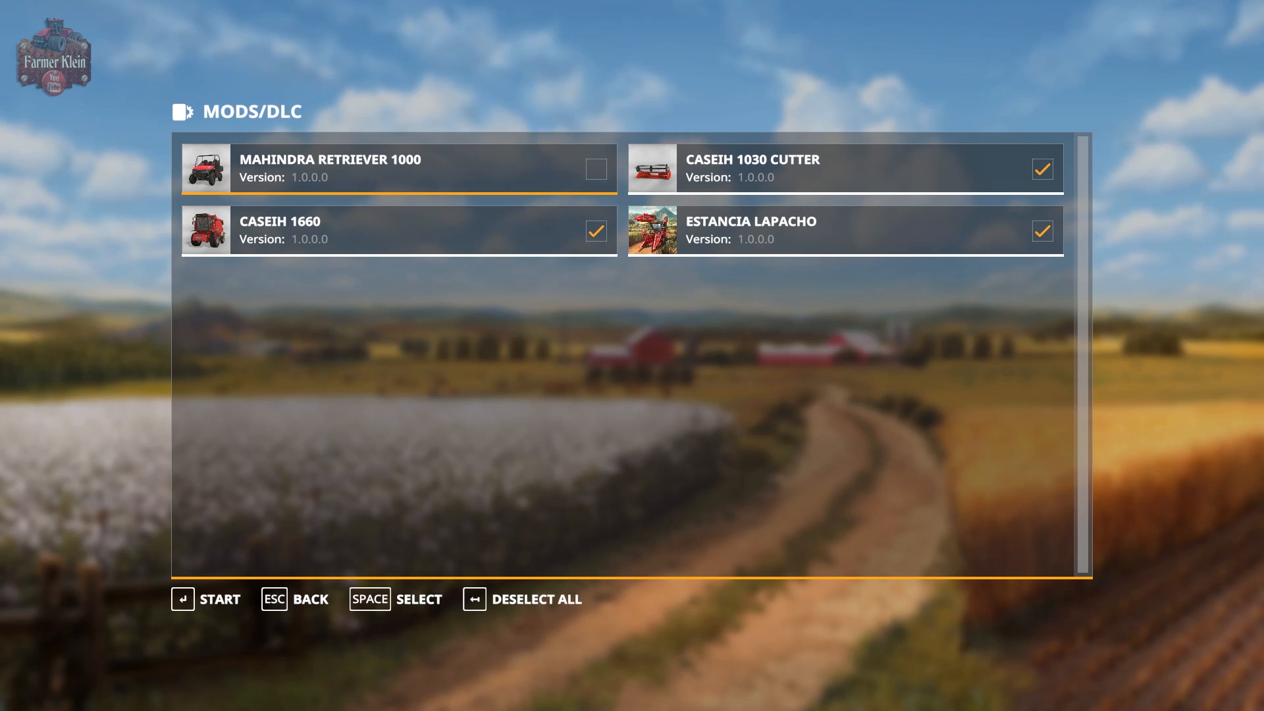
key(alt+Tab)
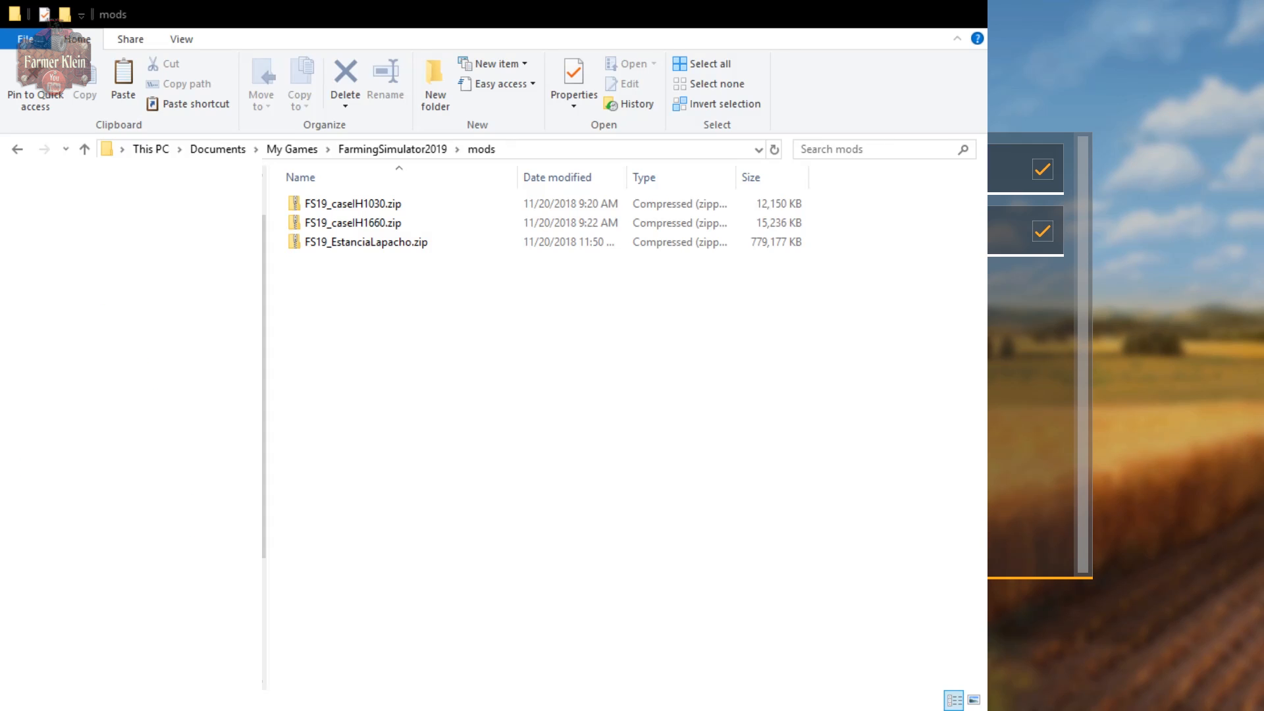
key(alt+Tab)
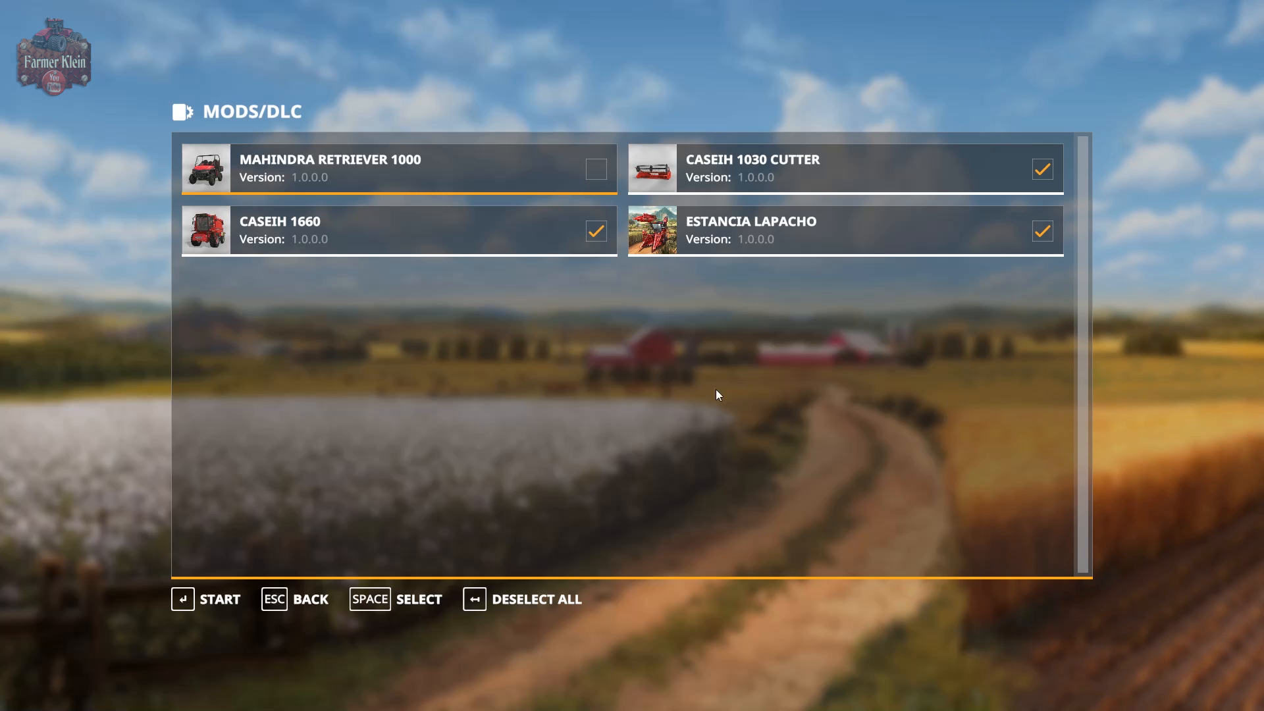
click(236, 599)
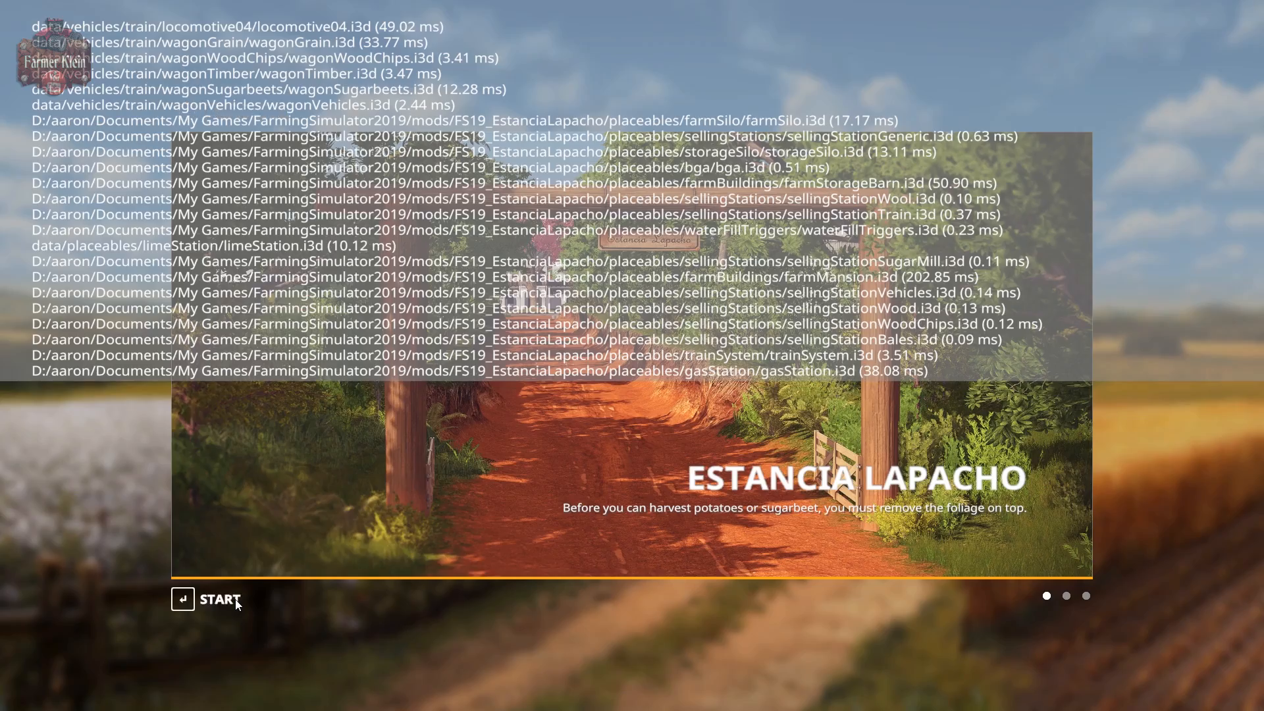
click(222, 598)
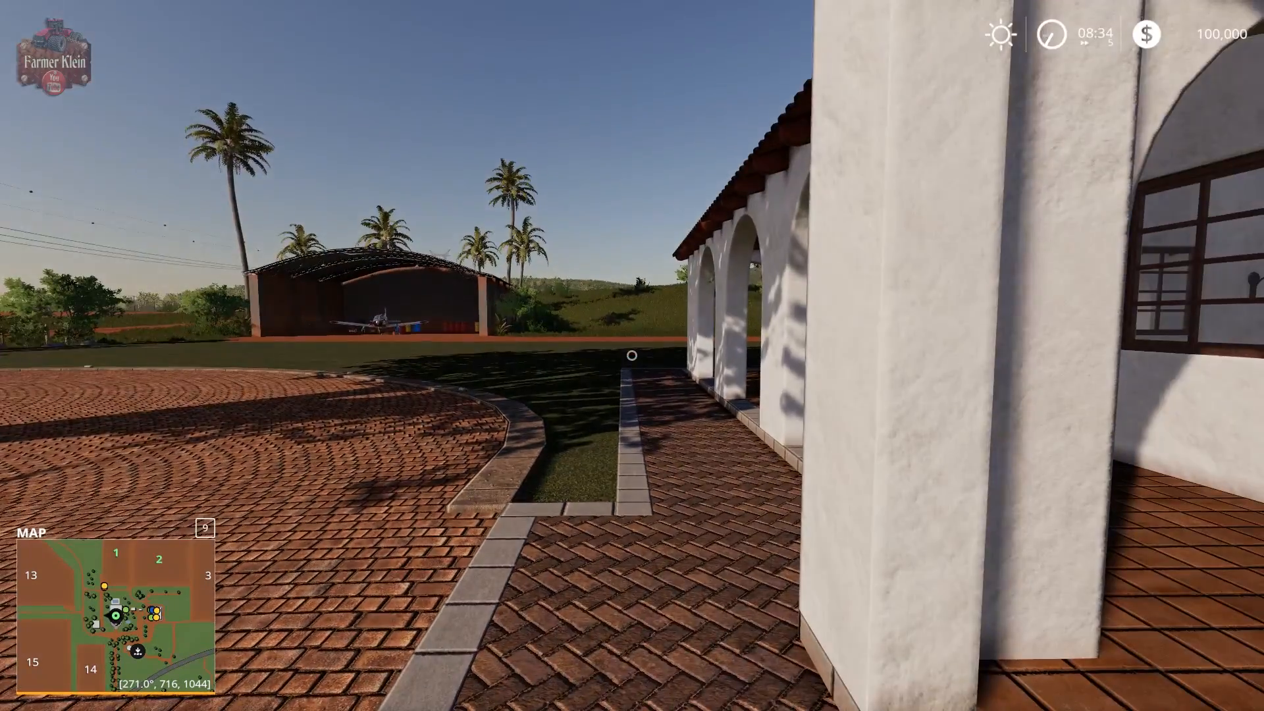
- Walk from the mansion across the lawn toward the airplane hangar on the Estancia Lapacho map
key(w)
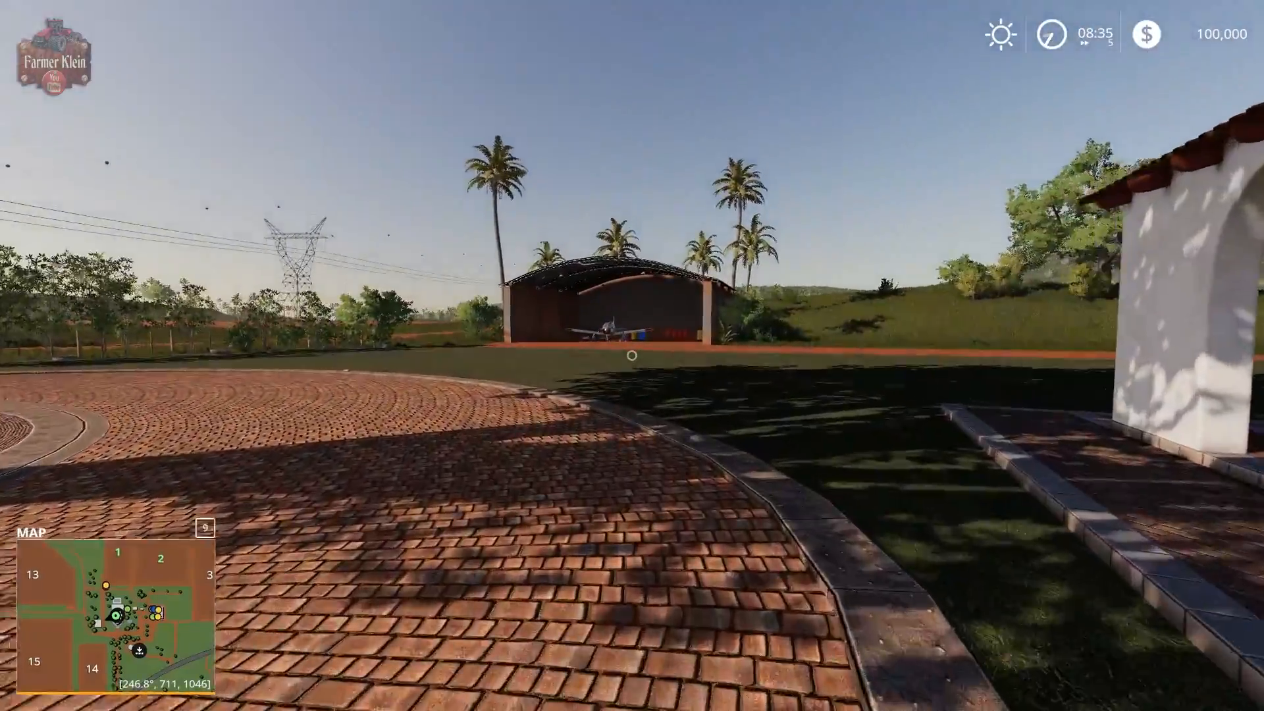
key(w)
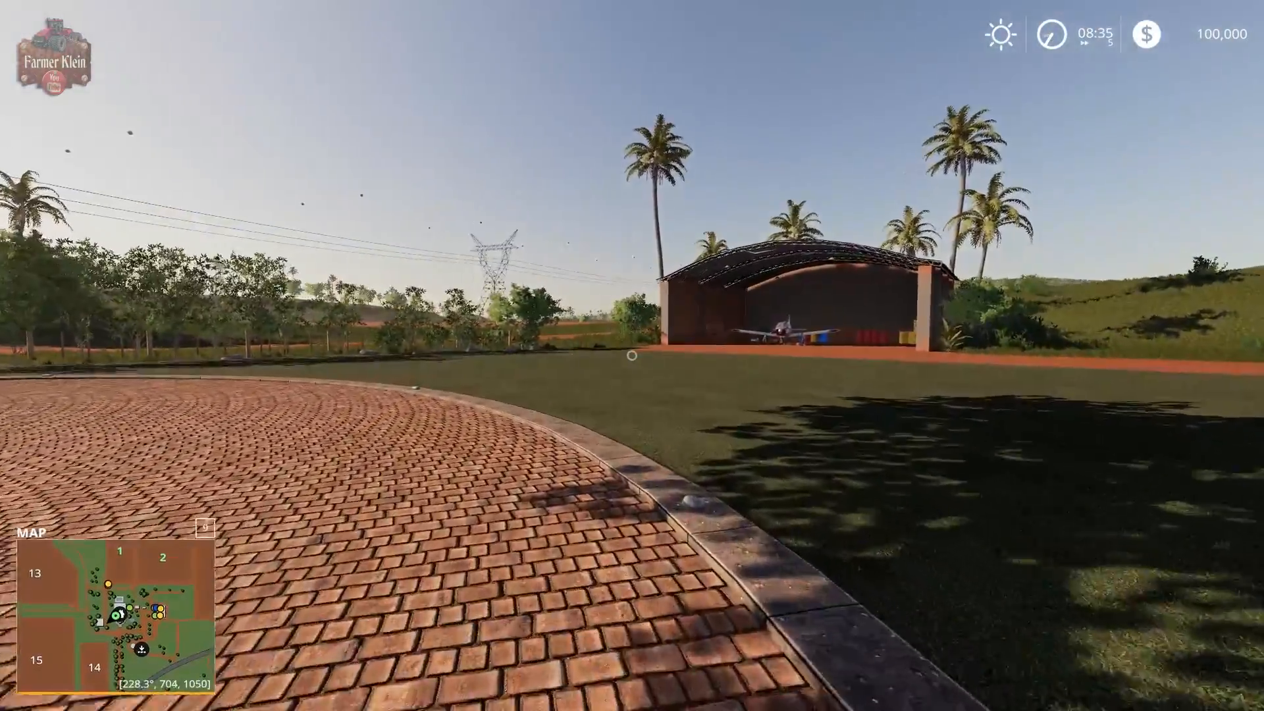
key(w)
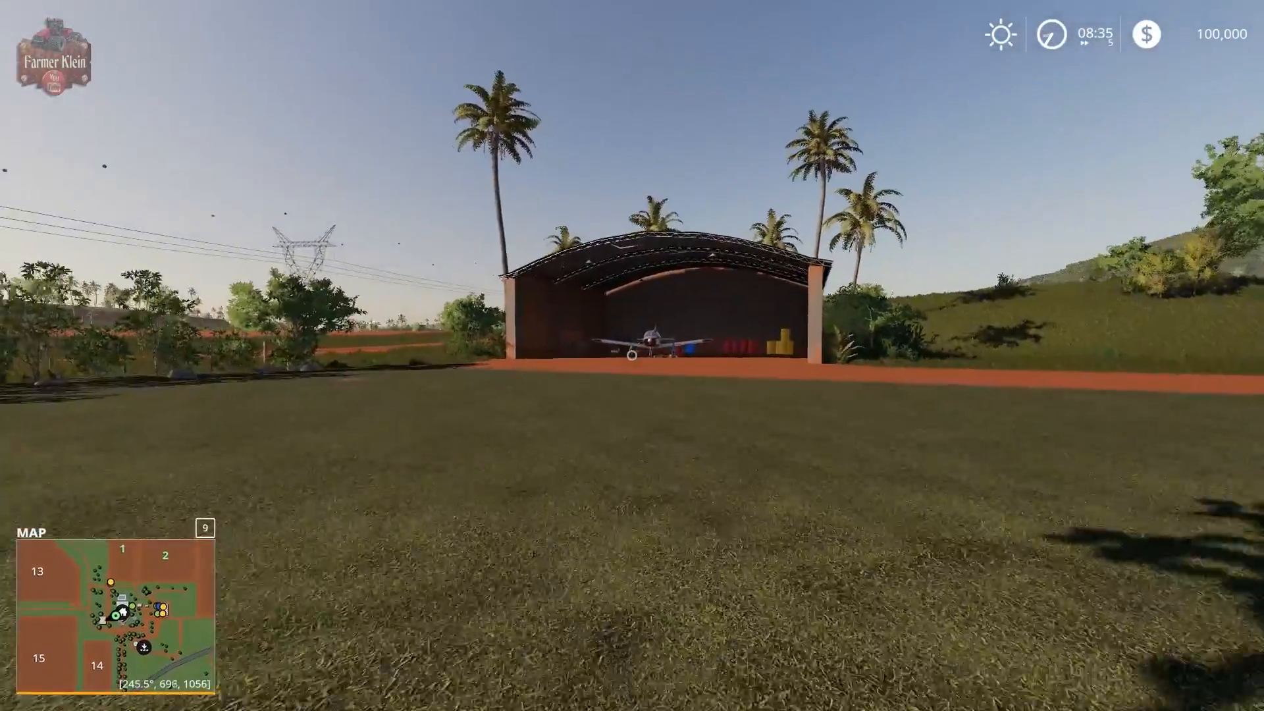